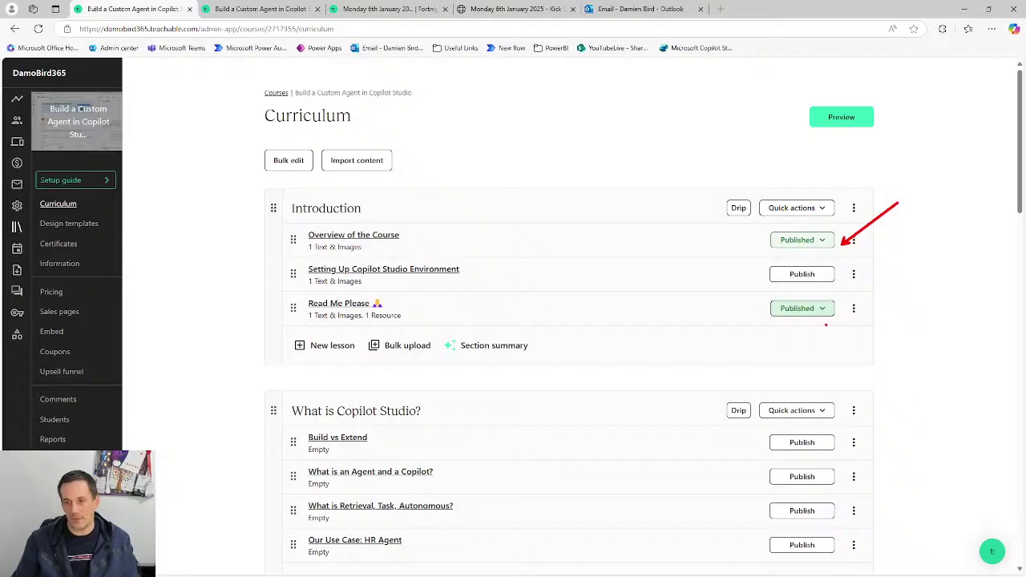
drag(898, 290, 843, 308)
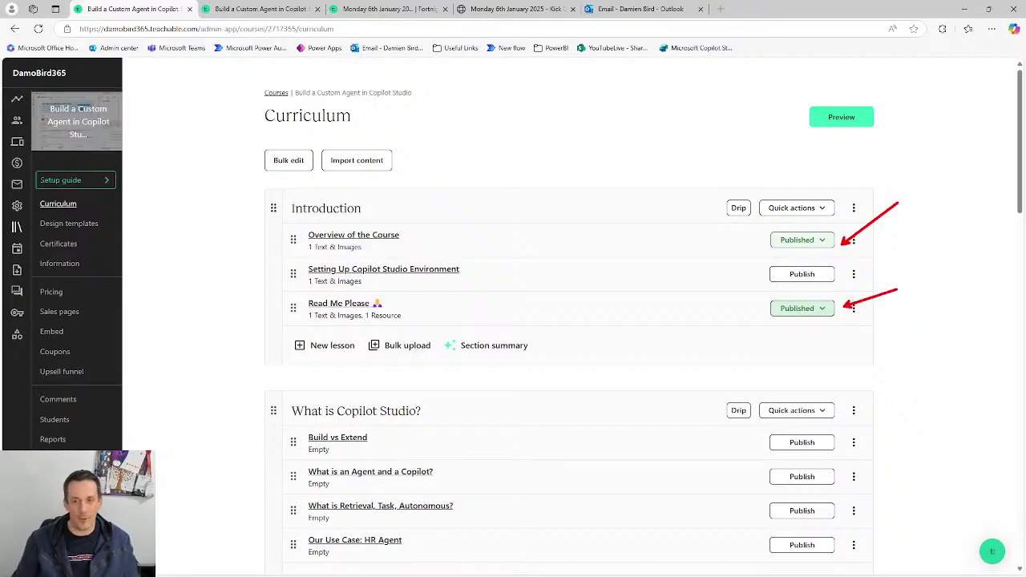
drag(374, 285, 472, 284)
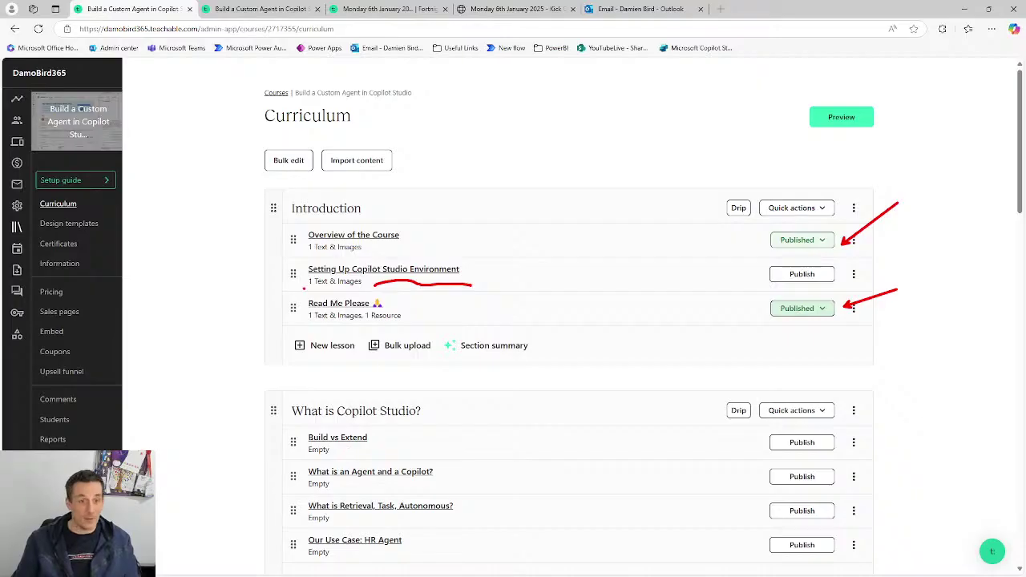
drag(303, 288, 368, 295)
drag(347, 450, 410, 446)
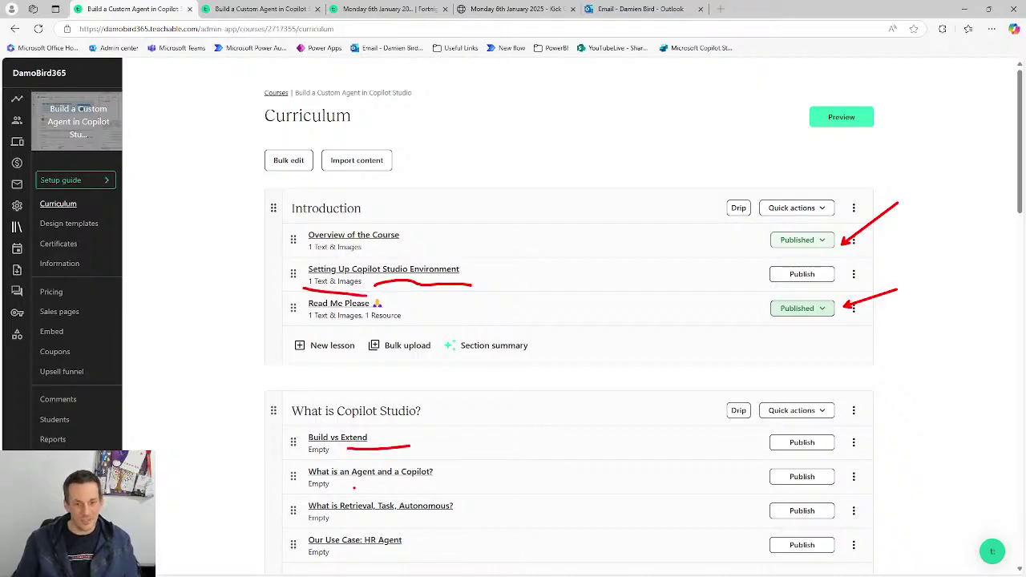
drag(353, 487, 423, 485)
drag(353, 517, 427, 522)
drag(361, 553, 465, 556)
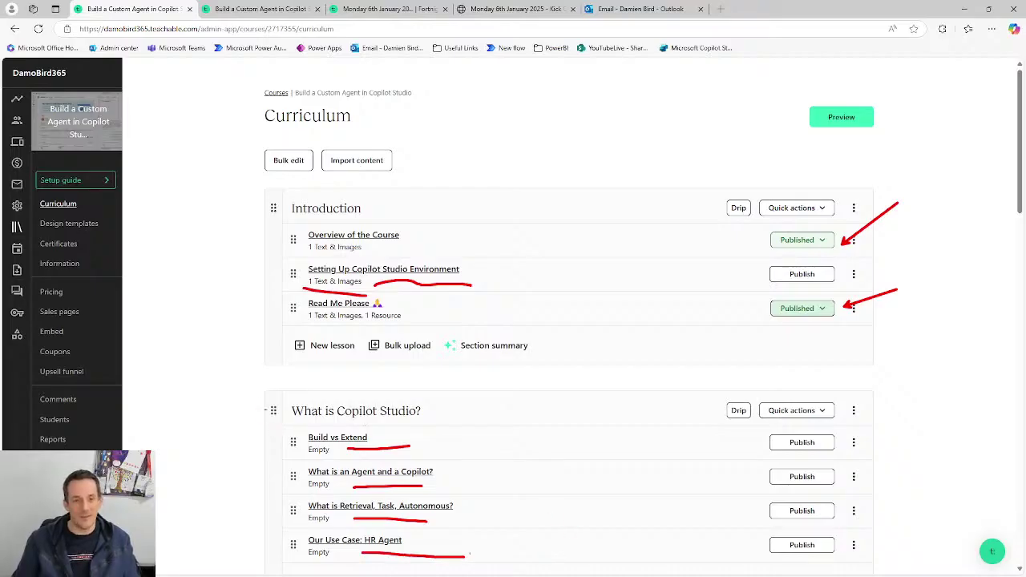
drag(259, 395, 565, 568)
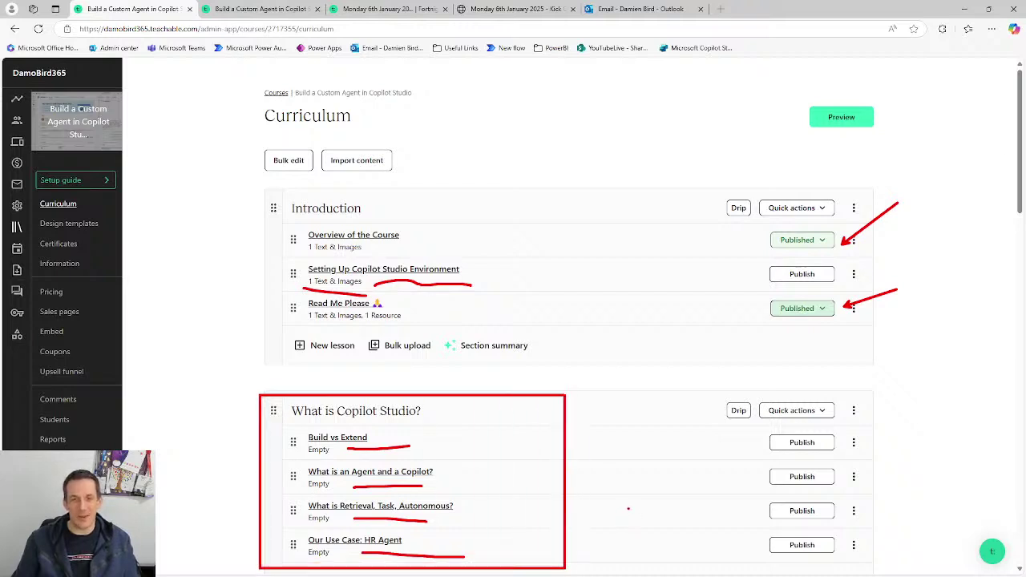
key(Escape)
scroll(632, 439, down, 5)
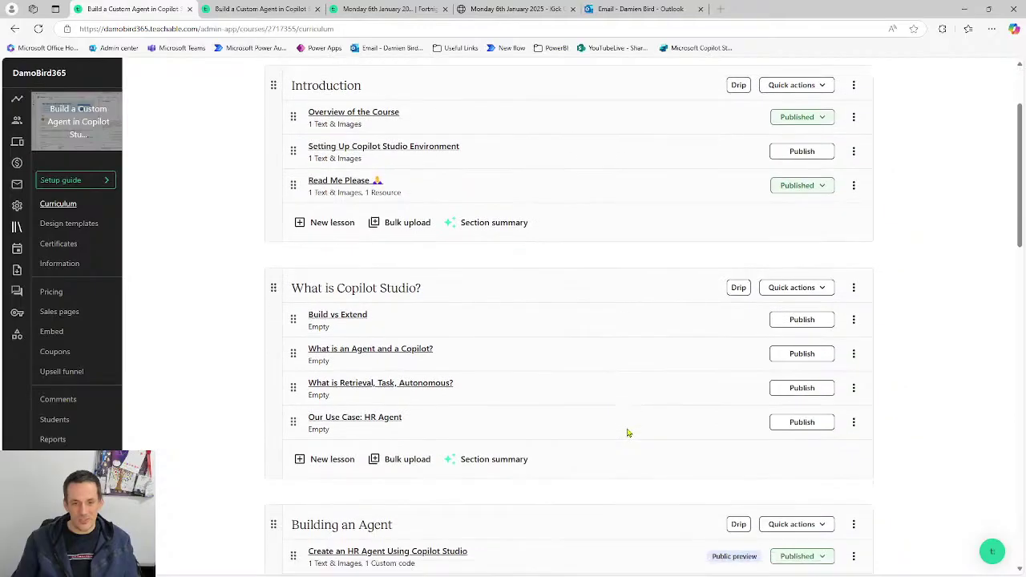
scroll(632, 442, down, 2)
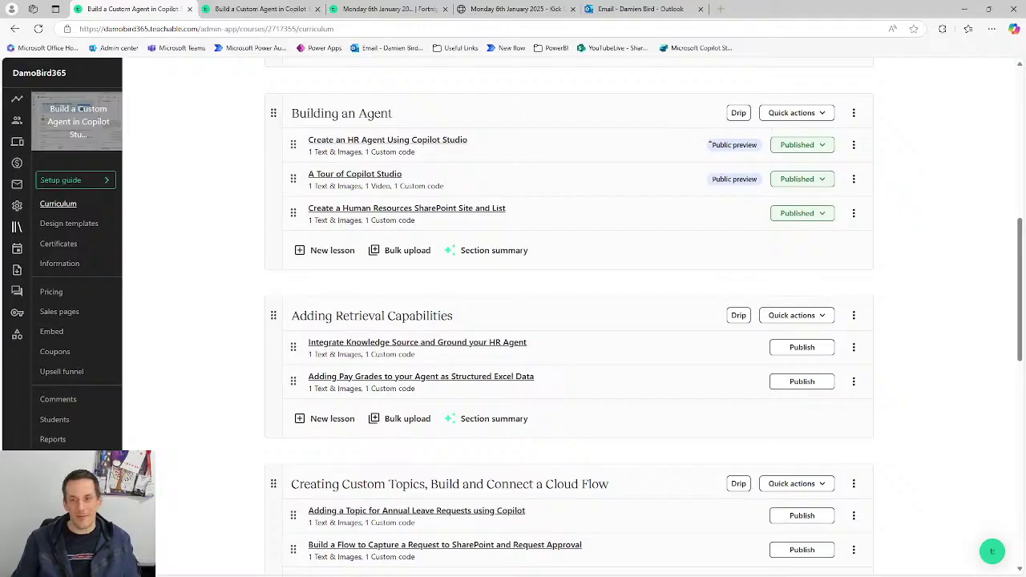
drag(703, 149, 610, 170)
drag(697, 181, 617, 219)
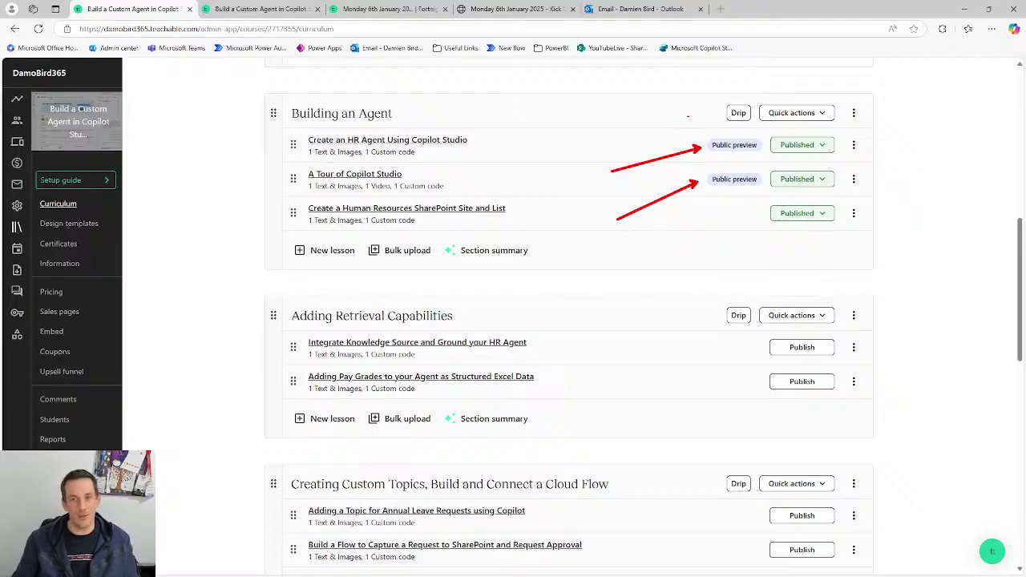
drag(710, 122, 710, 136)
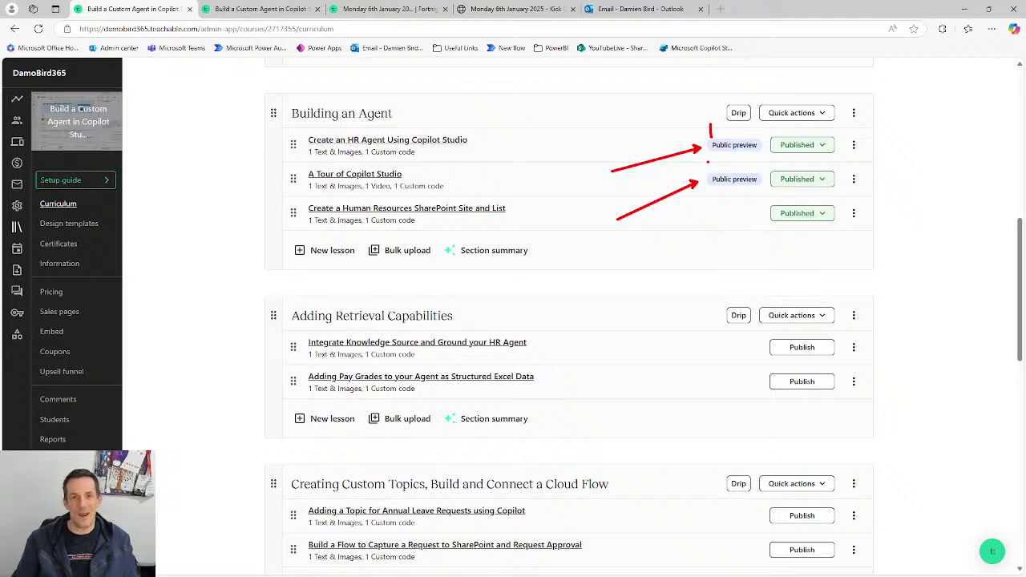
drag(707, 161, 721, 169)
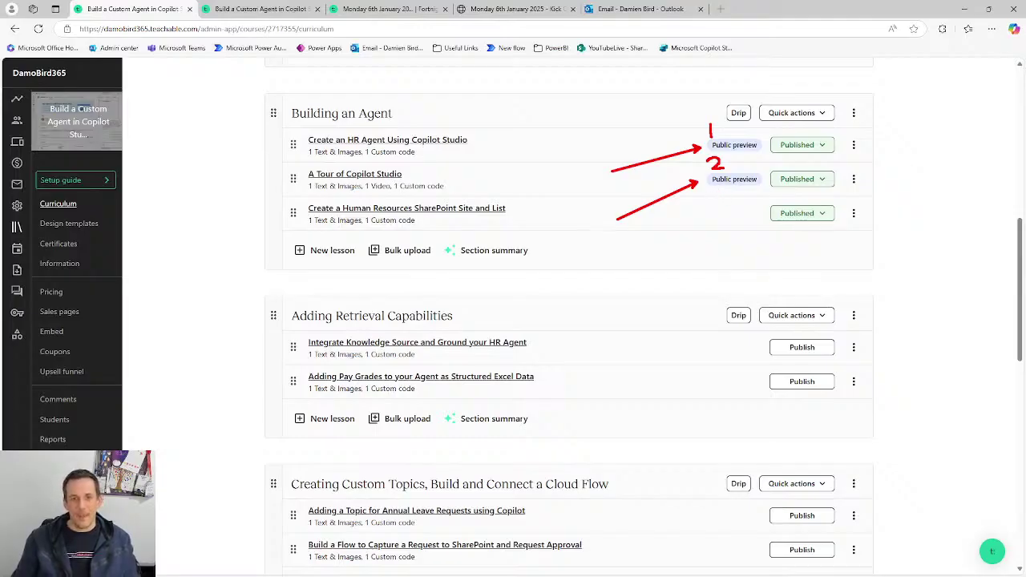
drag(321, 229, 400, 226)
drag(314, 361, 432, 361)
drag(319, 397, 386, 397)
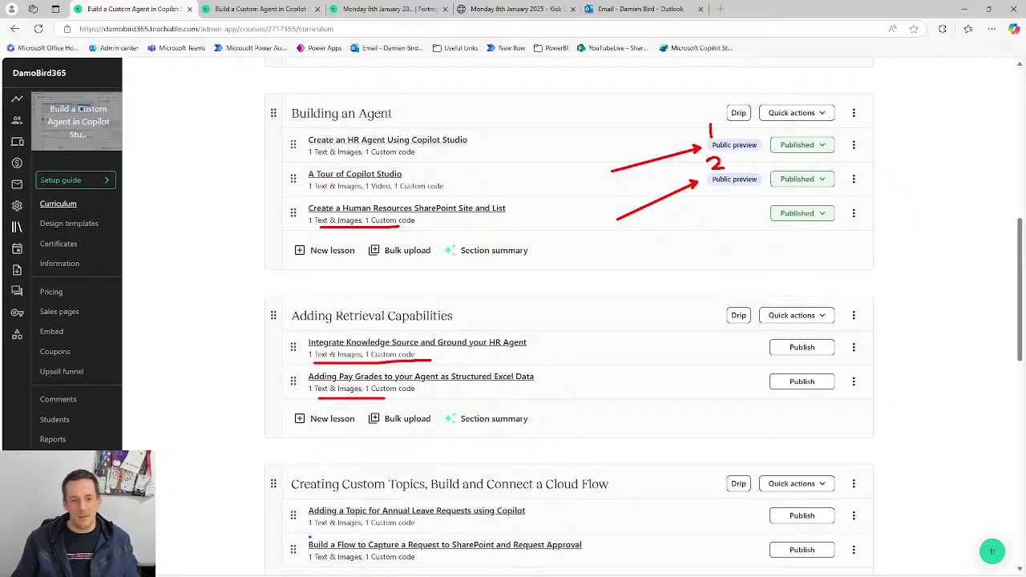
drag(309, 532, 382, 530)
drag(340, 567, 403, 565)
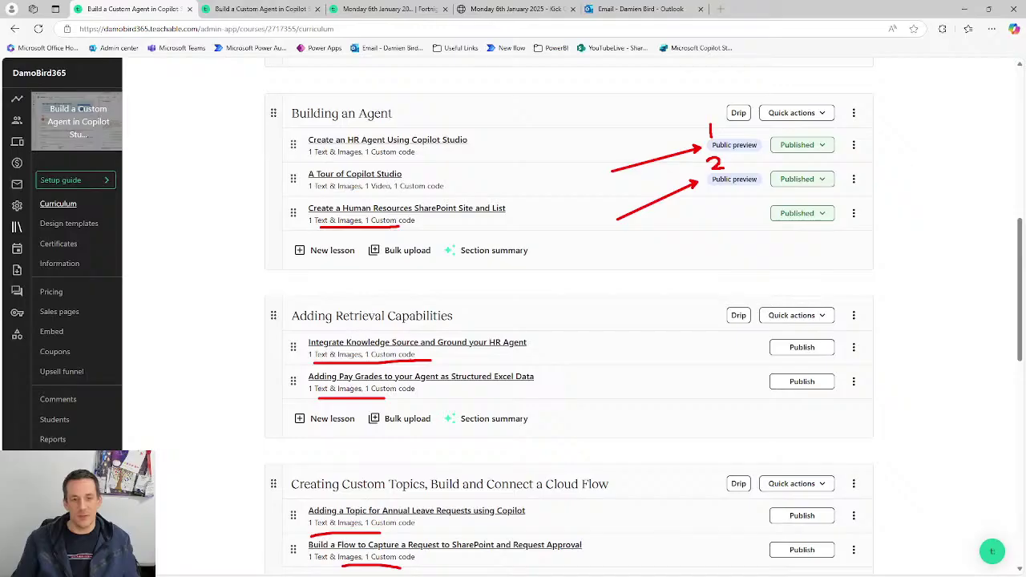
key(Escape)
scroll(519, 272, down, 2)
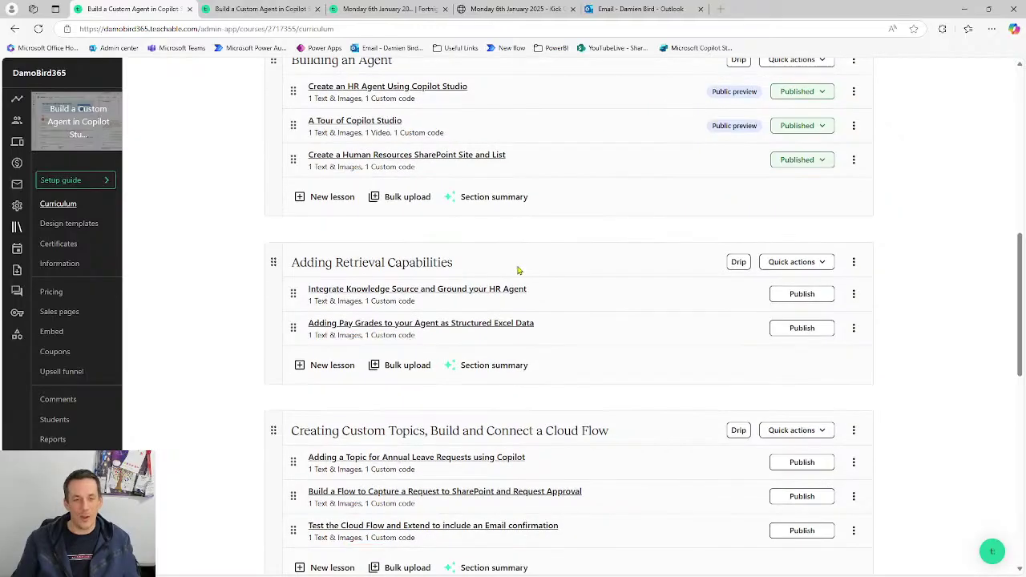
scroll(521, 273, down, 2)
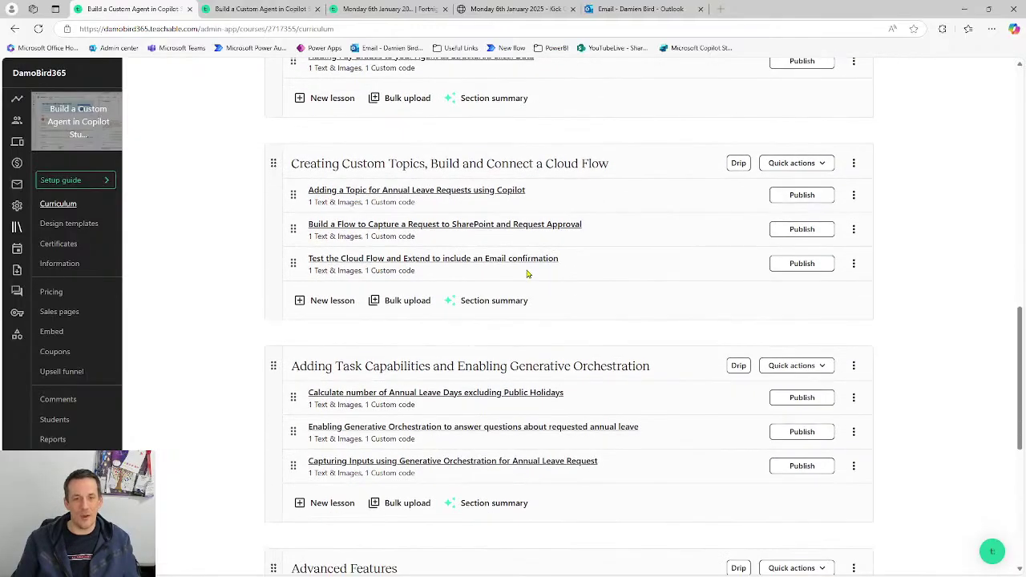
scroll(527, 274, down, 1)
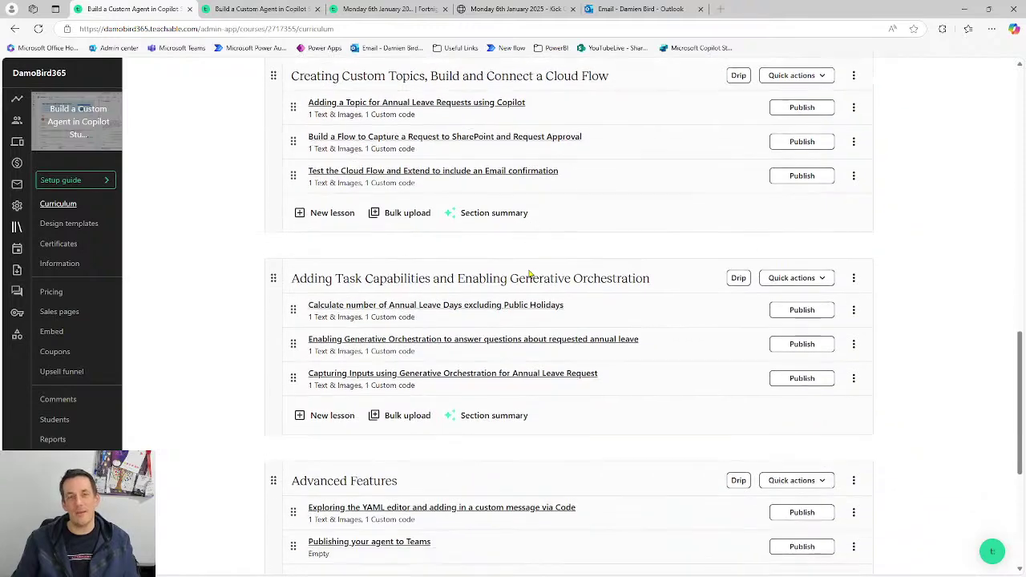
scroll(529, 275, down, 1)
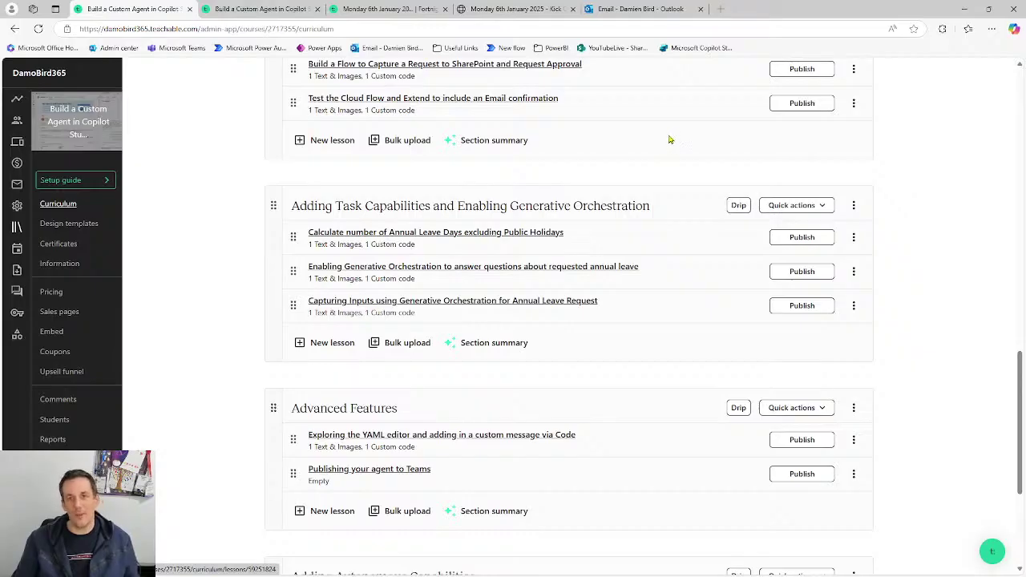
scroll(650, 165, up, 5)
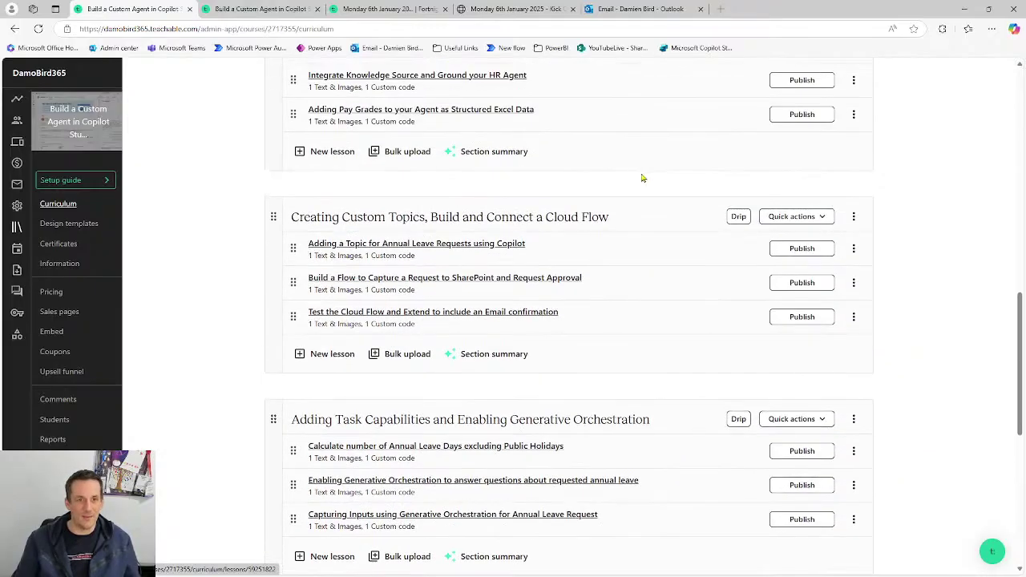
scroll(640, 215, up, 7)
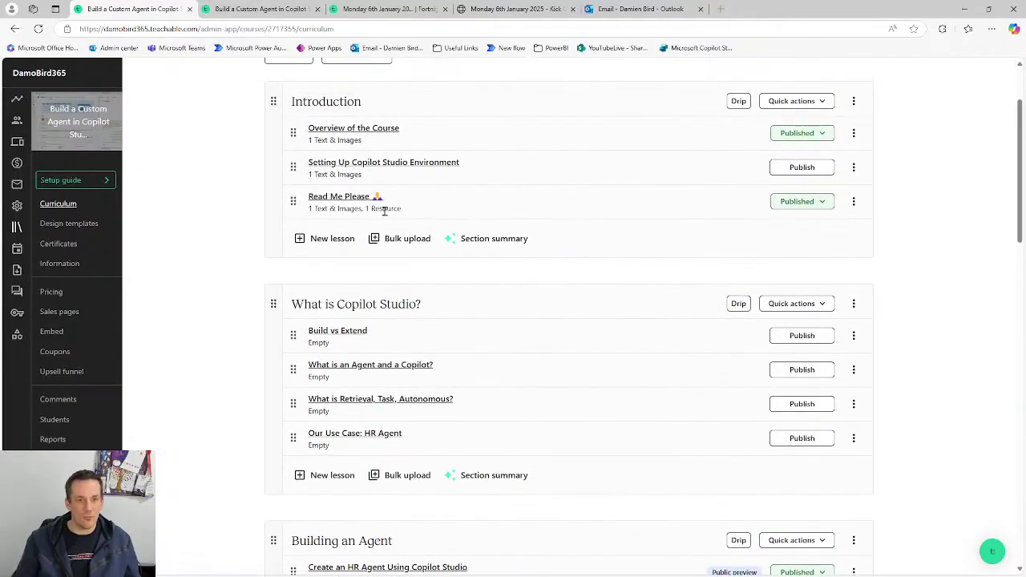
- Open the Read Me Please lesson, then switch to the course's admin preview page
click(345, 201)
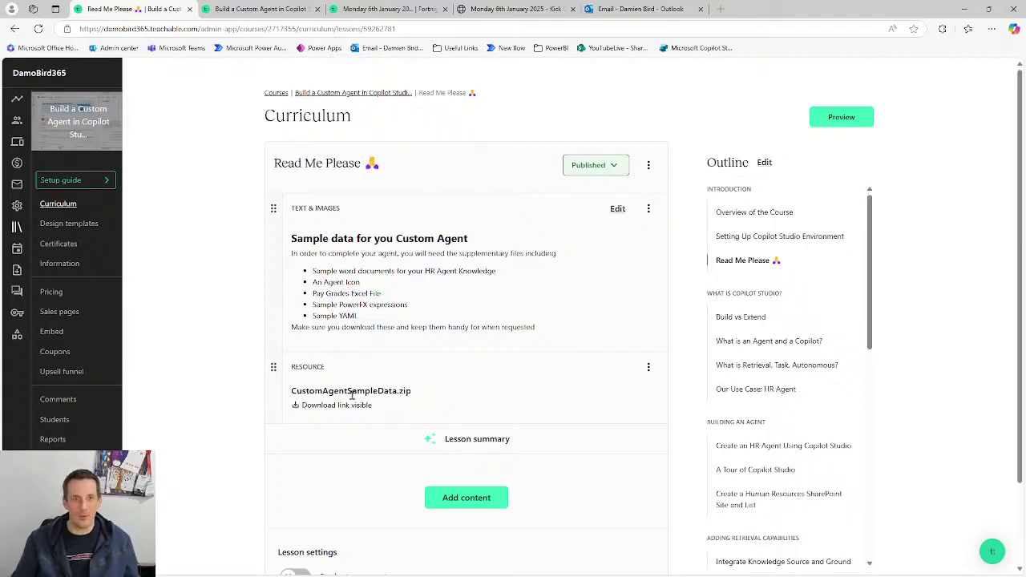
click(258, 11)
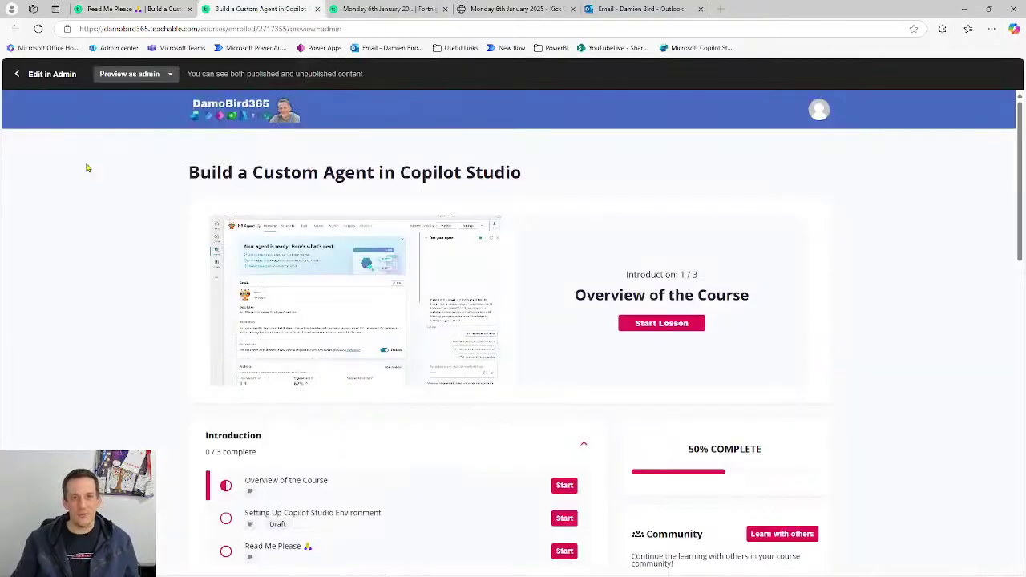
- Scroll the course curriculum down until the Building an Agent section and its three lessons show
scroll(89, 168, down, 1)
scroll(88, 168, up, 1)
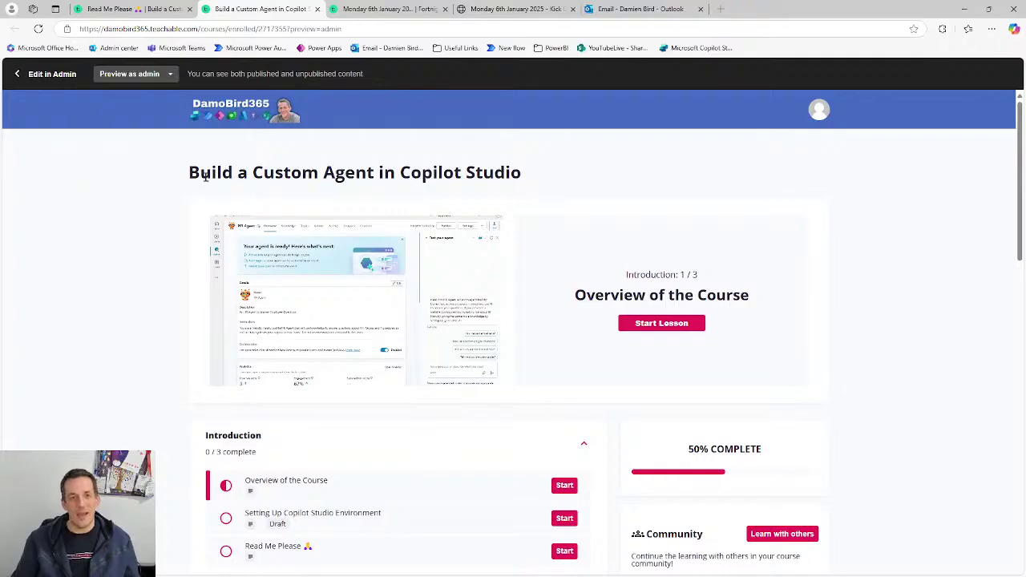
scroll(393, 245, down, 3)
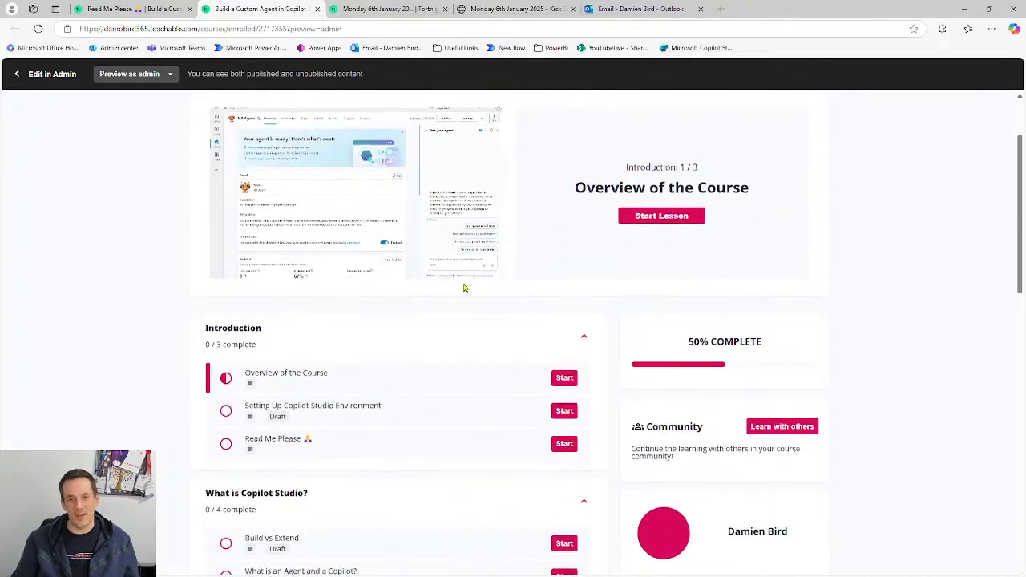
scroll(561, 340, down, 3)
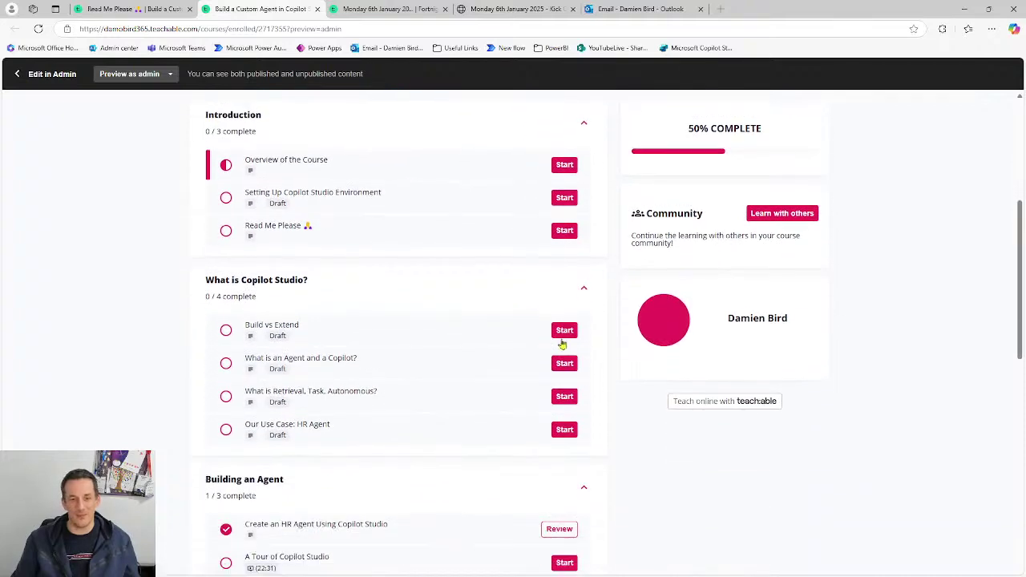
scroll(564, 367, down, 8)
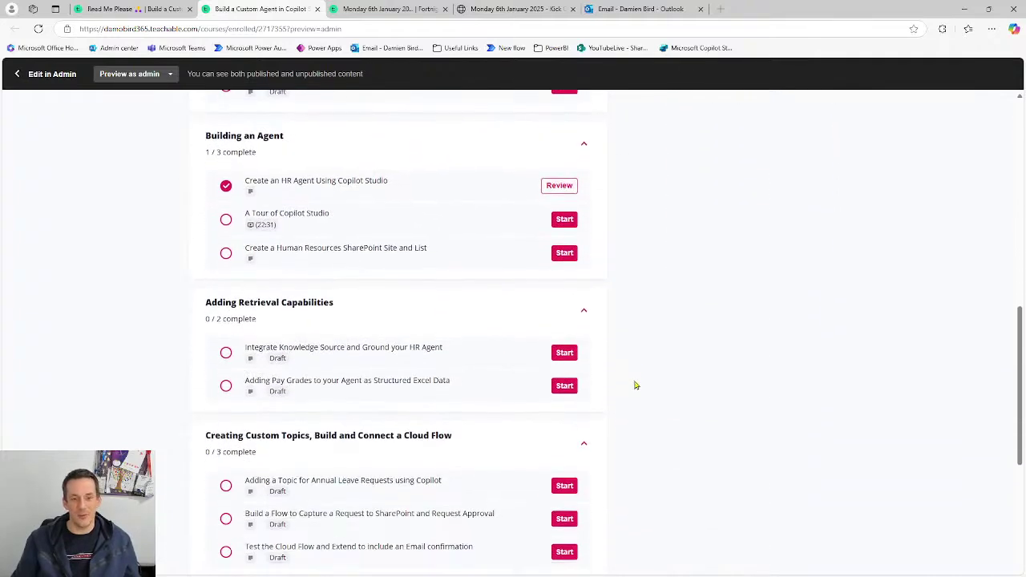
scroll(635, 385, down, 4)
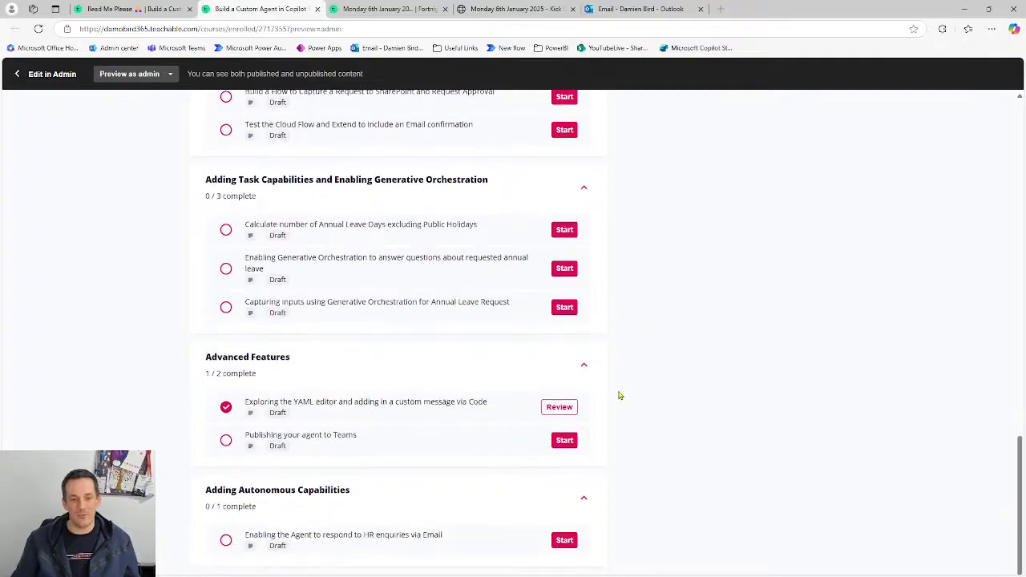
scroll(618, 394, up, 2)
scroll(630, 400, up, 13)
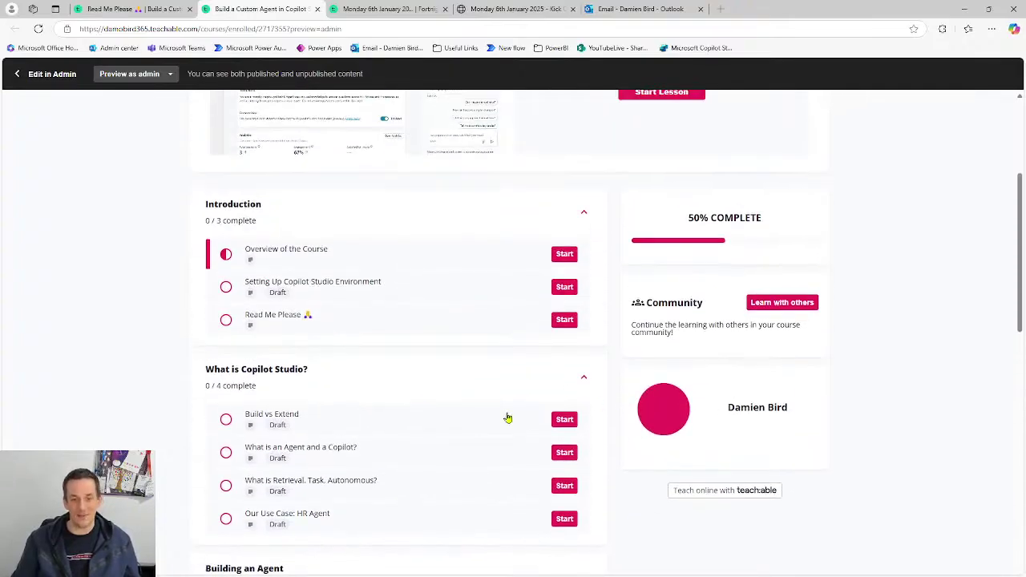
scroll(507, 419, down, 3)
scroll(510, 421, down, 2)
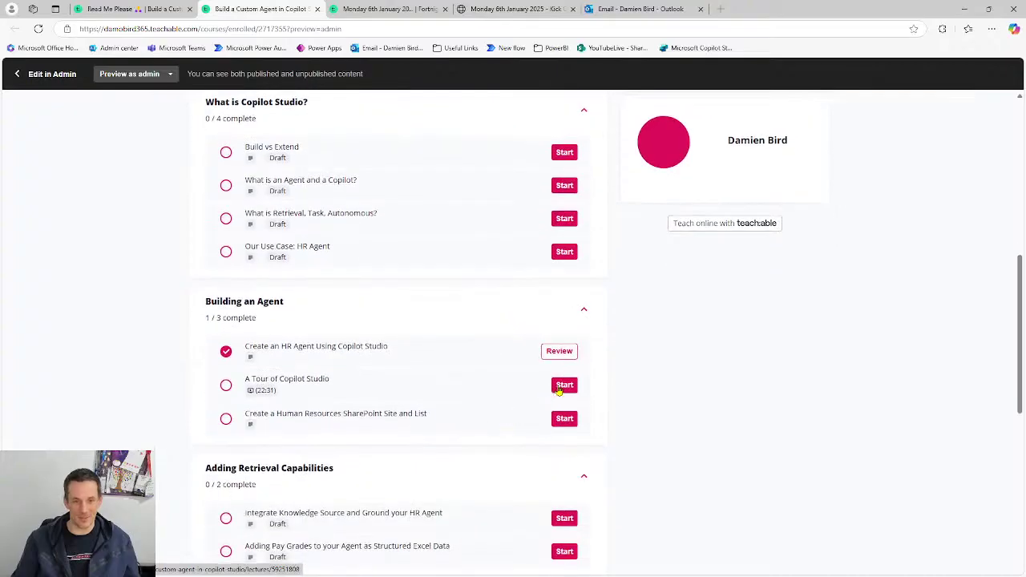
- Open the A Tour of Copilot Studio lesson and scroll its Scribe guide down to step 8
click(419, 389)
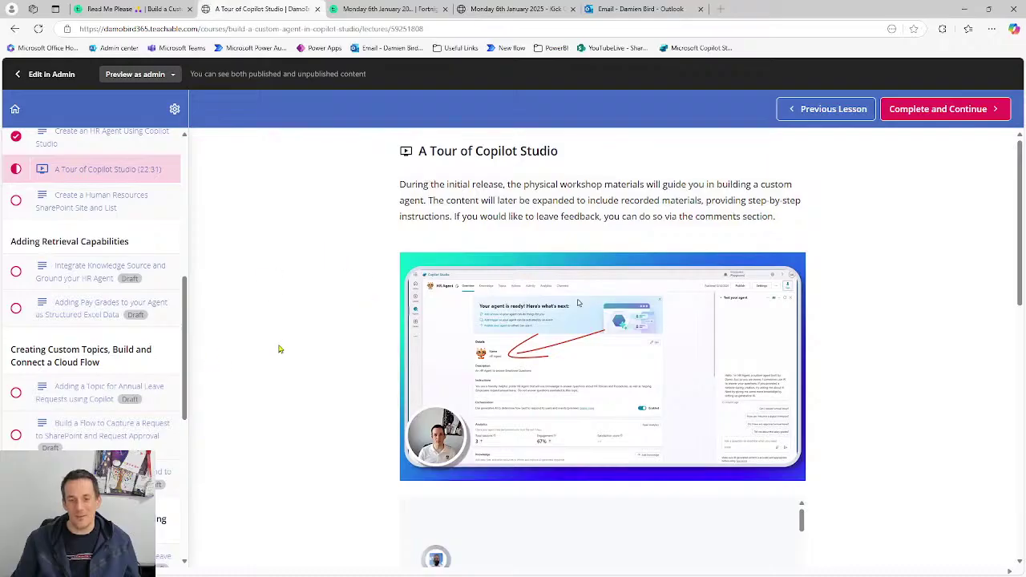
scroll(275, 343, down, 1)
scroll(274, 343, down, 4)
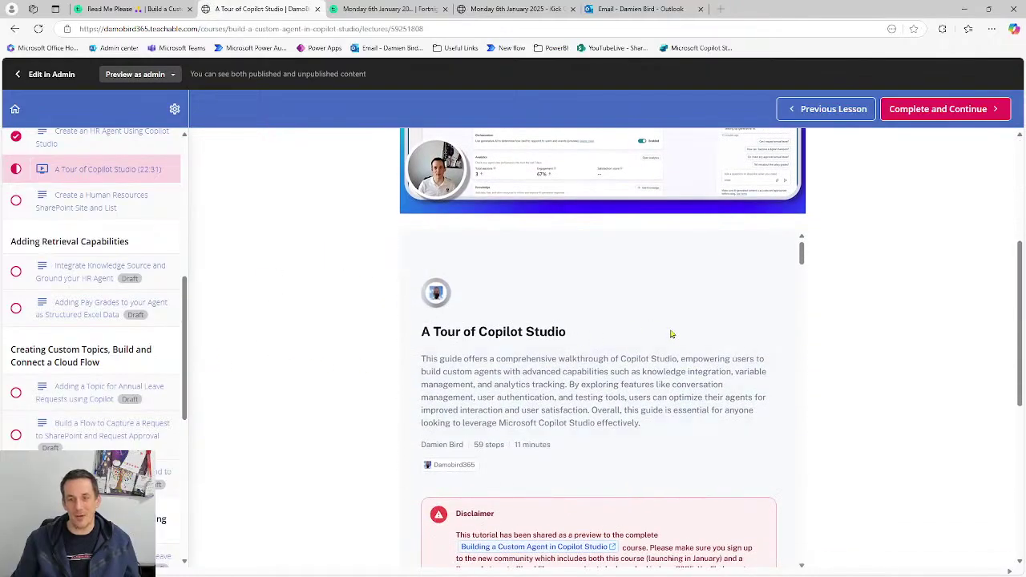
scroll(711, 356, down, 5)
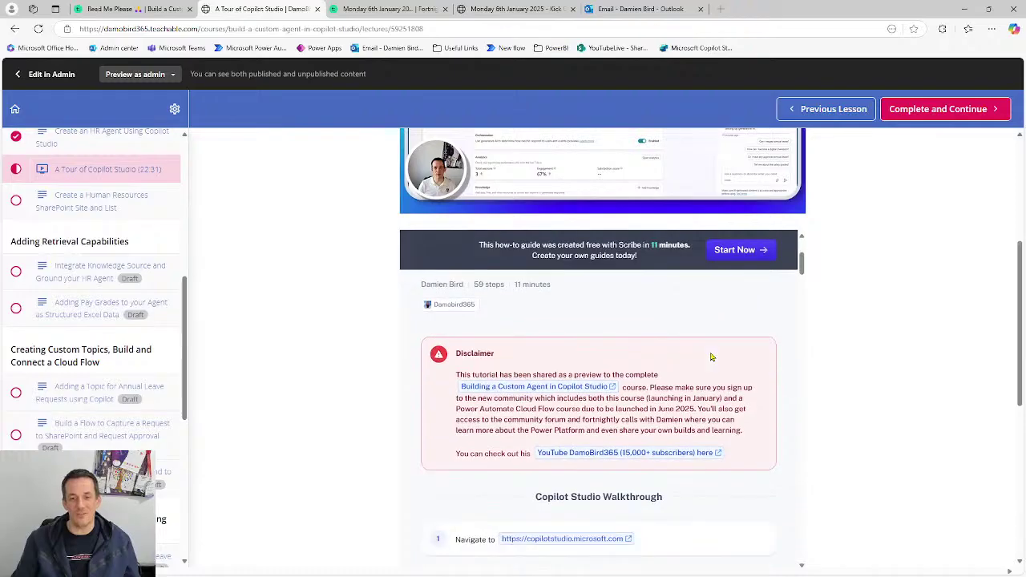
scroll(711, 357, down, 3)
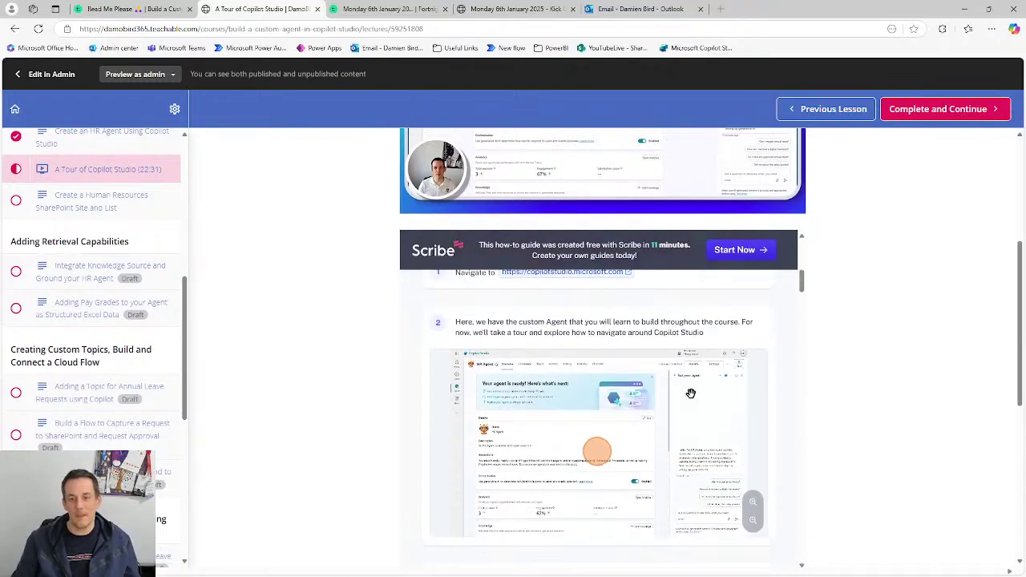
scroll(623, 453, up, 2)
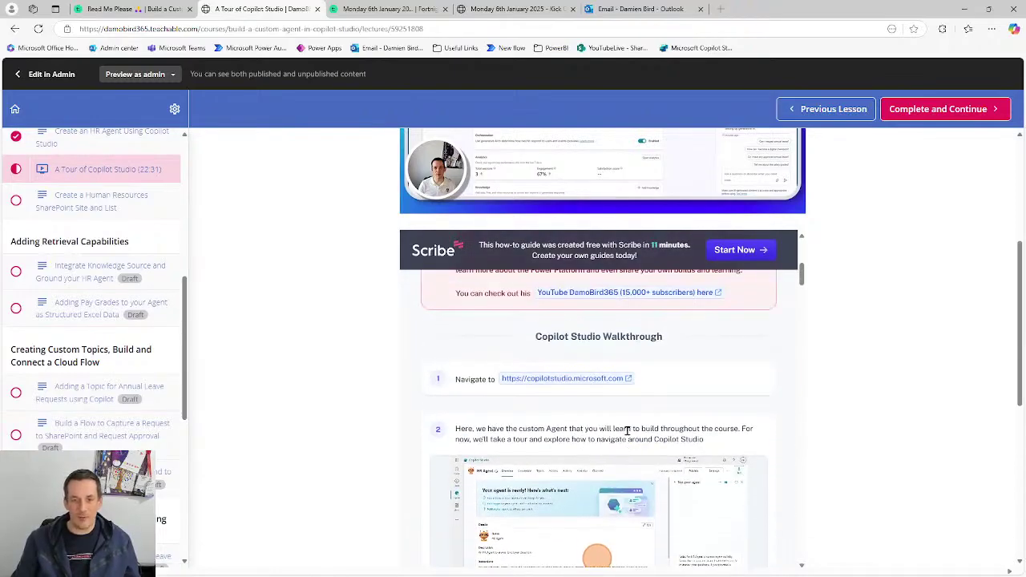
scroll(631, 440, down, 1)
scroll(513, 400, down, 2)
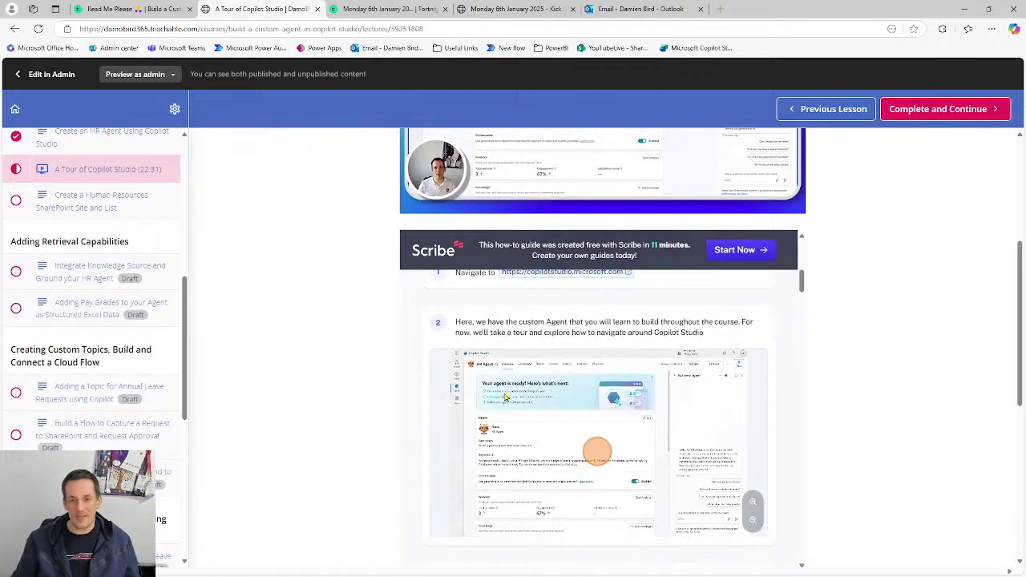
scroll(599, 401, down, 3)
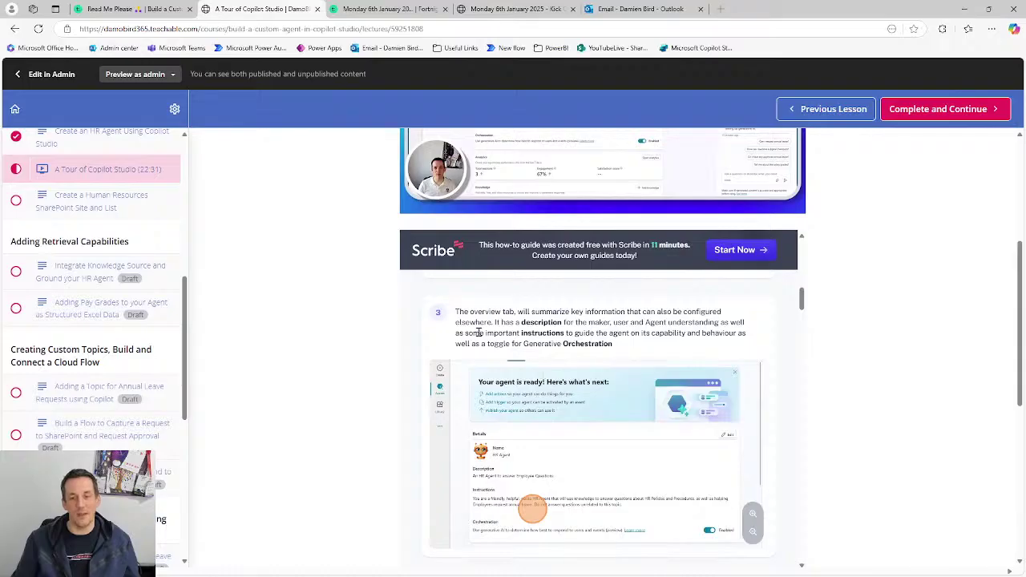
scroll(485, 331, down, 3)
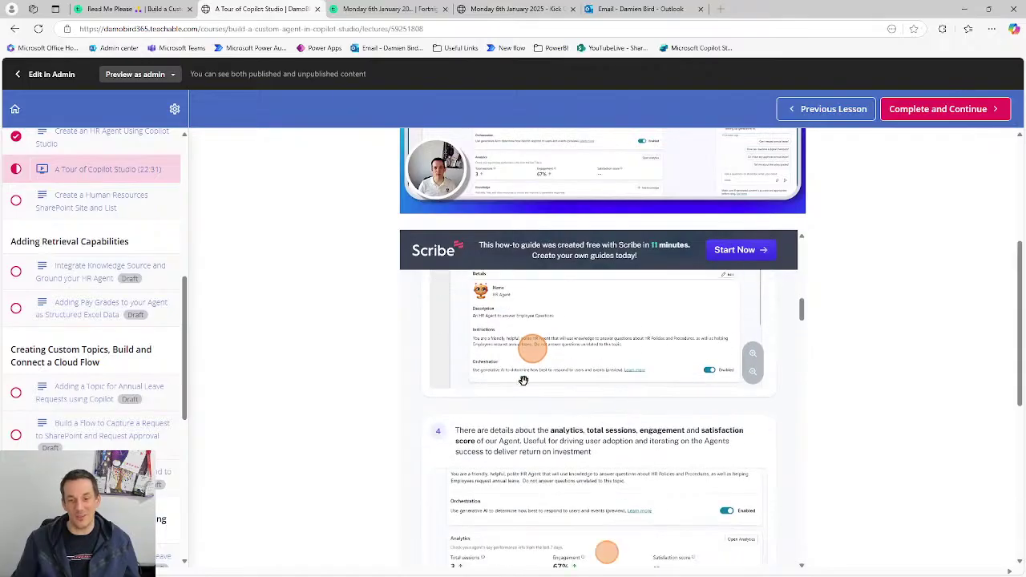
scroll(550, 440, down, 5)
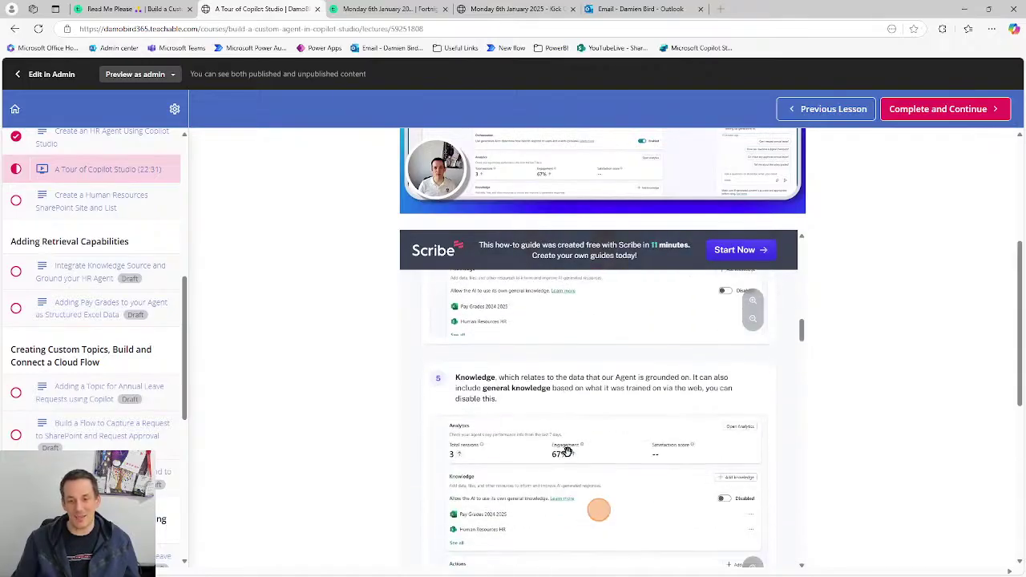
scroll(571, 454, down, 3)
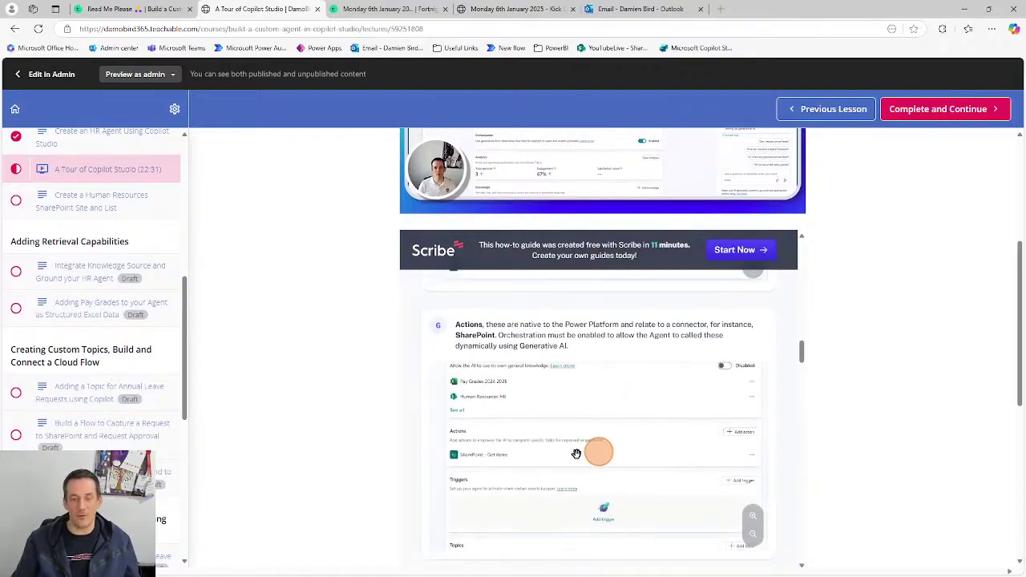
scroll(576, 454, down, 4)
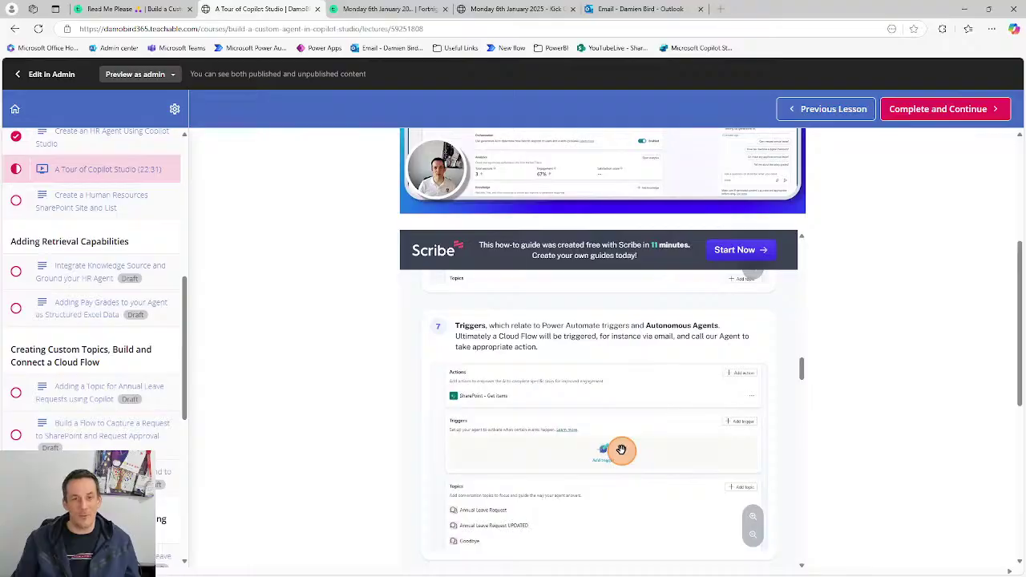
scroll(624, 454, down, 3)
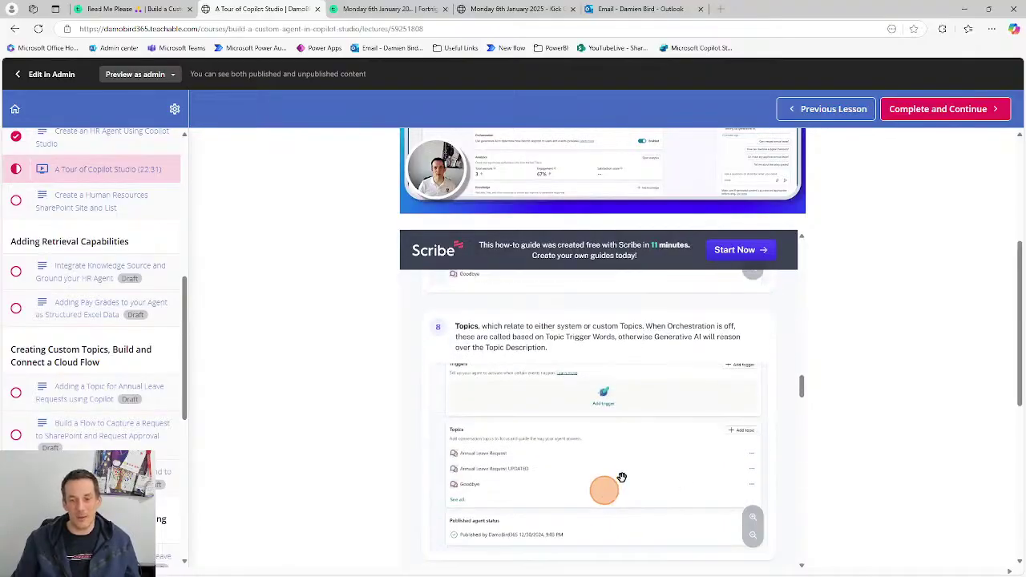
scroll(622, 478, down, 1)
- Zoom the step 8 screenshot out to full view, then enlarge it several levels
click(753, 484)
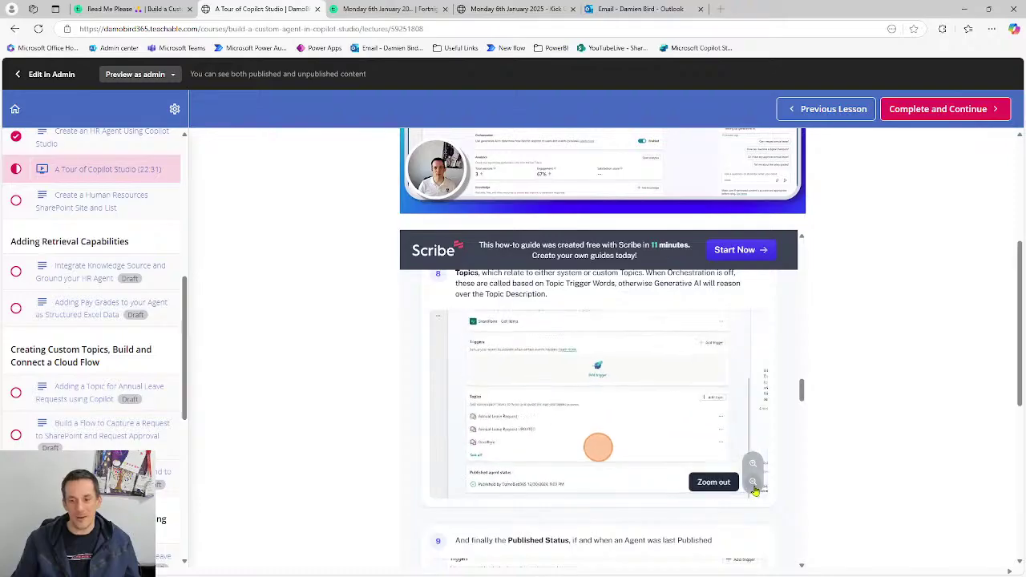
click(755, 489)
click(752, 470)
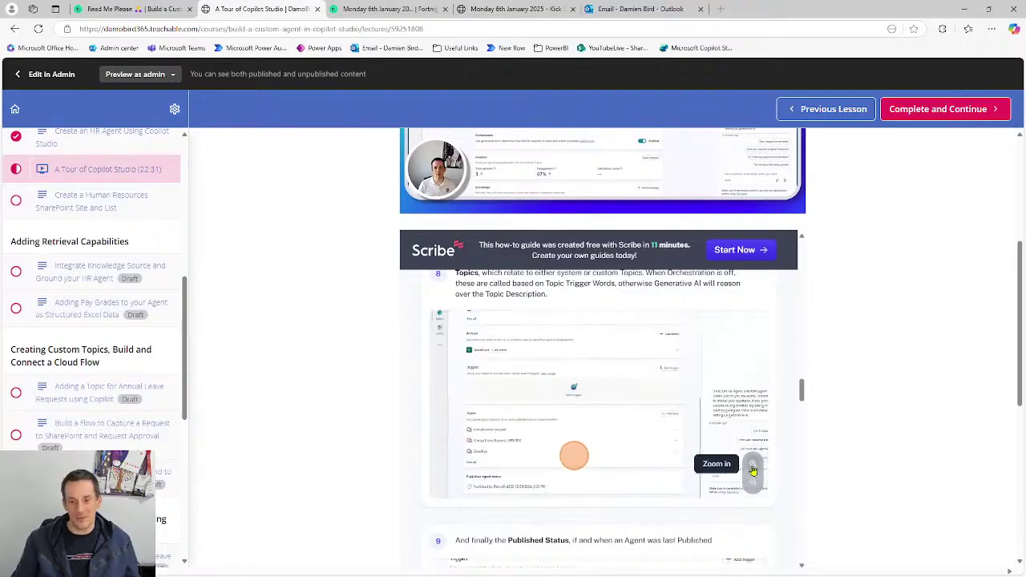
click(753, 469)
click(753, 469)
click(753, 469)
- Pan the enlarged screenshot to the Topics and Published status area, then zoom back out
drag(659, 374, 521, 483)
drag(705, 366, 559, 468)
drag(522, 372, 710, 367)
drag(584, 376, 679, 315)
drag(659, 402, 573, 284)
drag(641, 434, 670, 342)
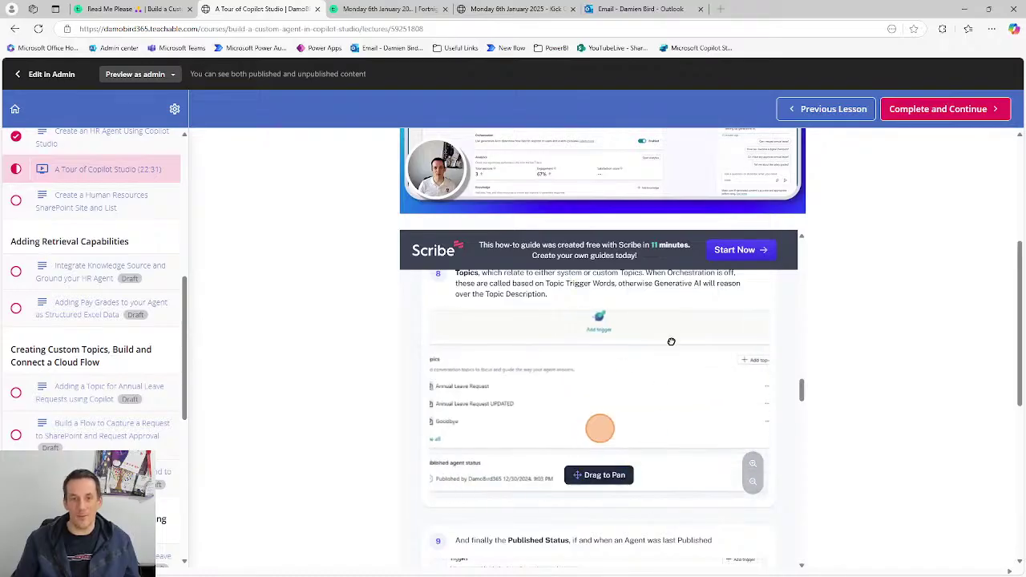
drag(703, 389, 650, 446)
drag(665, 409, 719, 317)
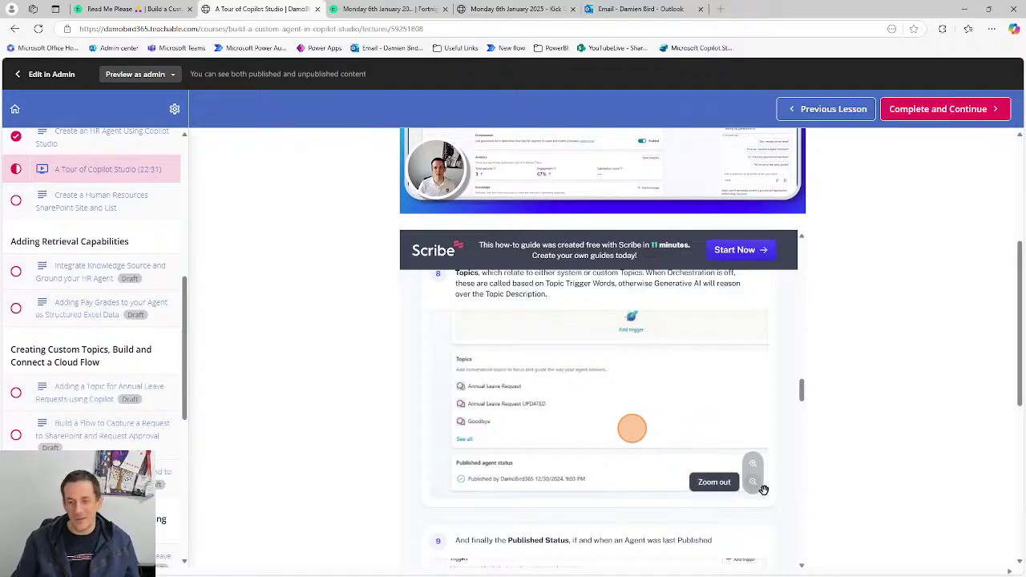
click(757, 486)
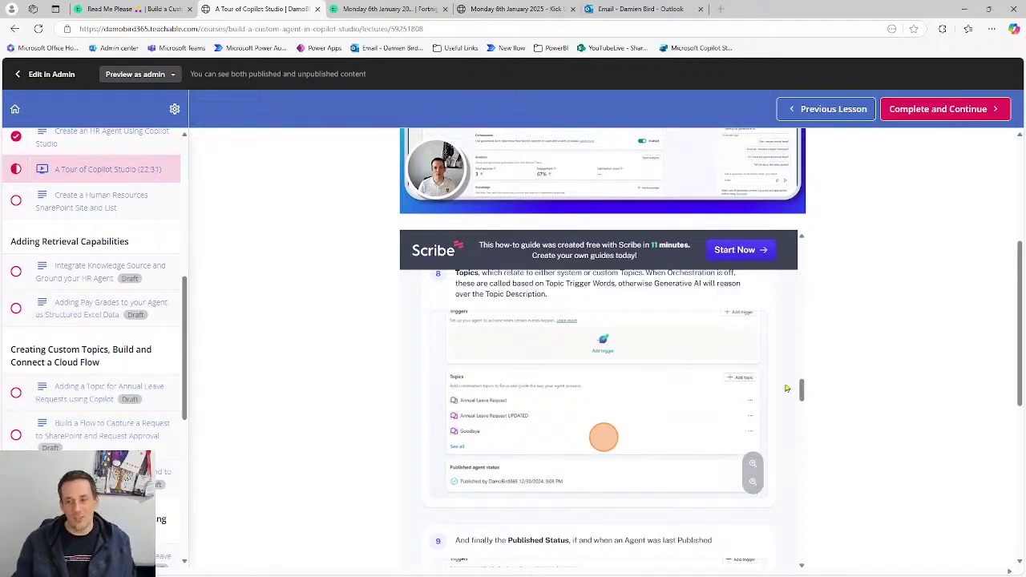
drag(801, 391, 799, 534)
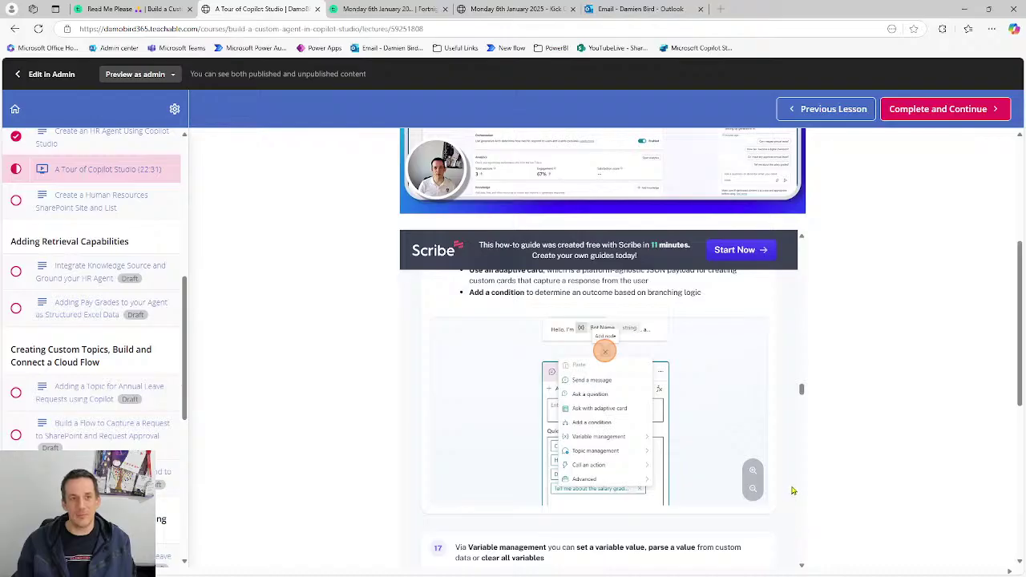
click(195, 28)
drag(195, 28, 79, 28)
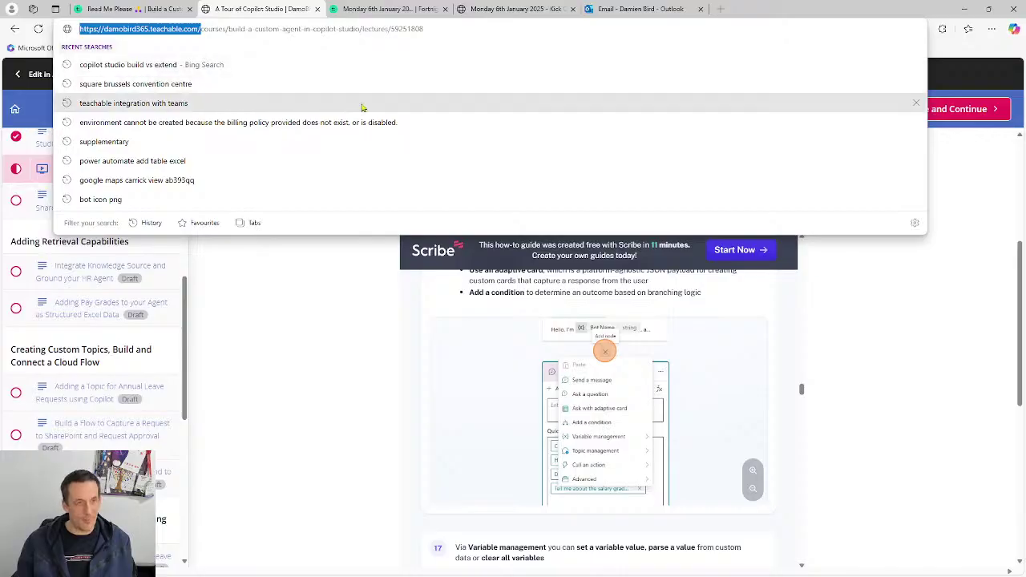
key(alt+Tab)
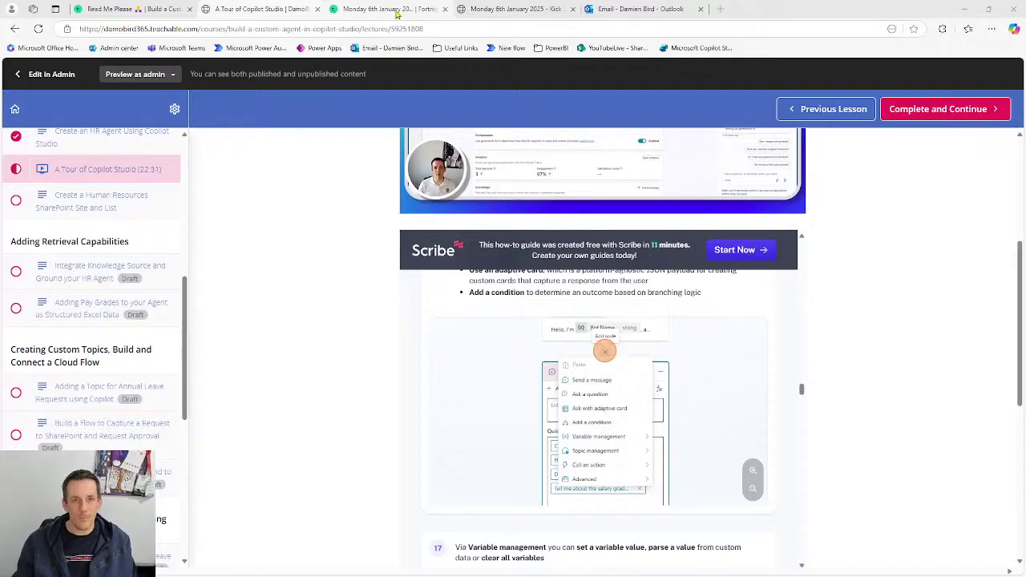
mouse_move(397, 12)
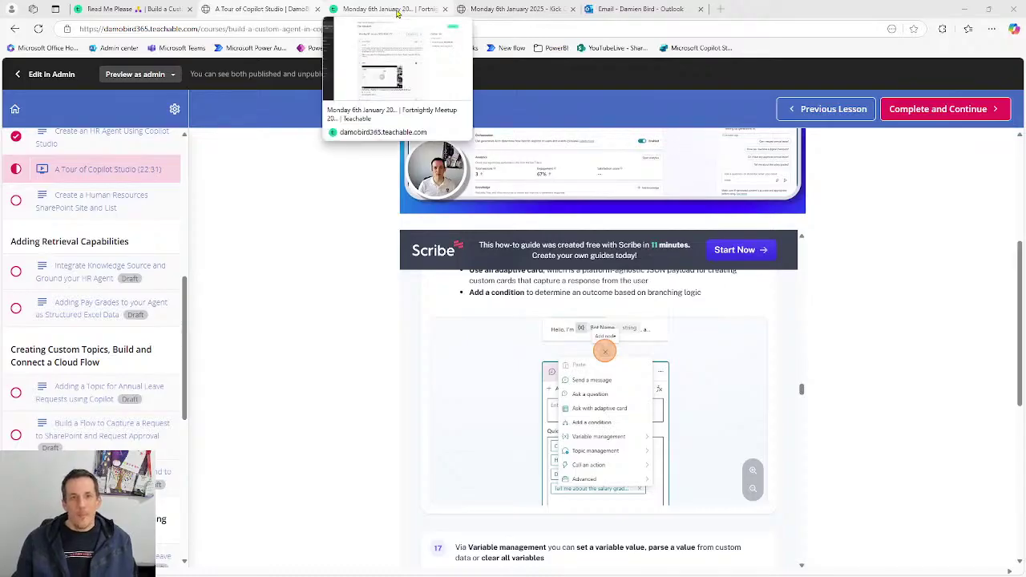
click(397, 13)
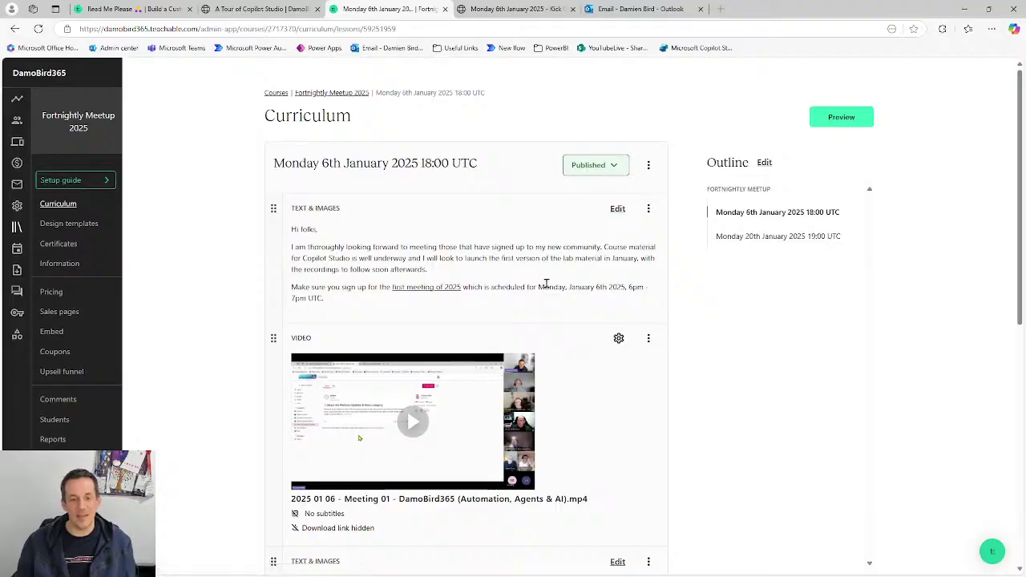
scroll(425, 371, down, 1)
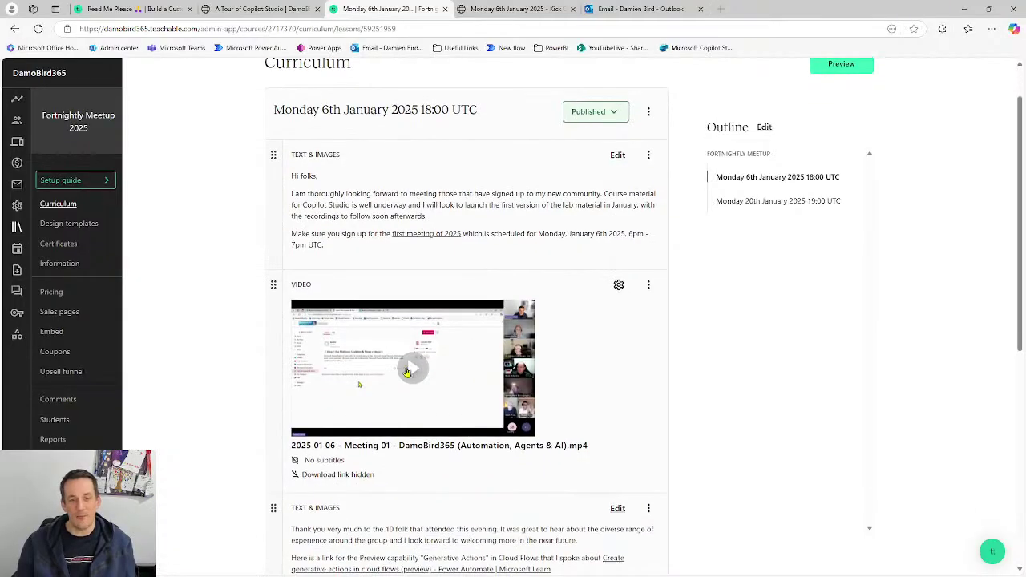
scroll(469, 365, down, 2)
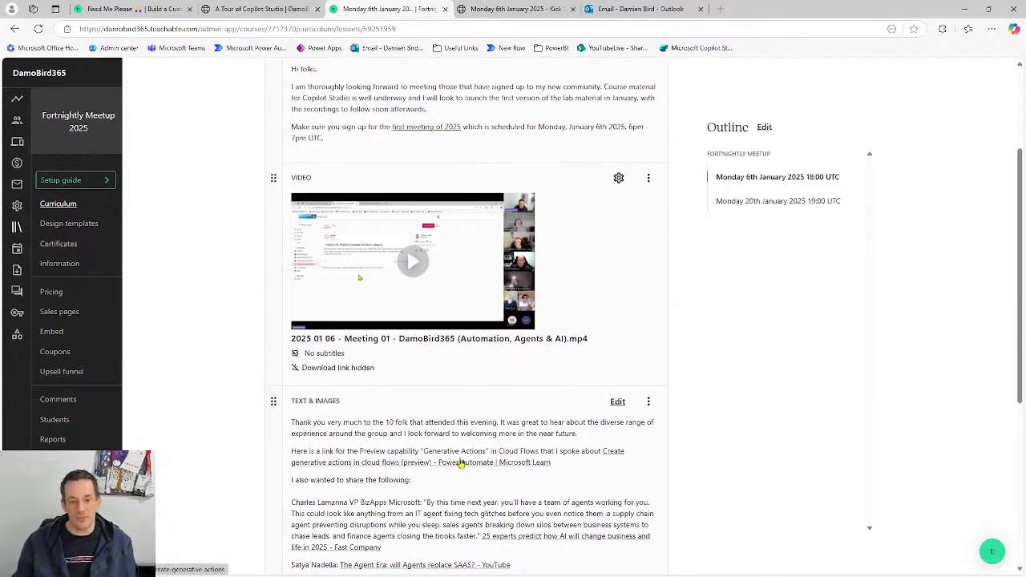
scroll(467, 461, down, 1)
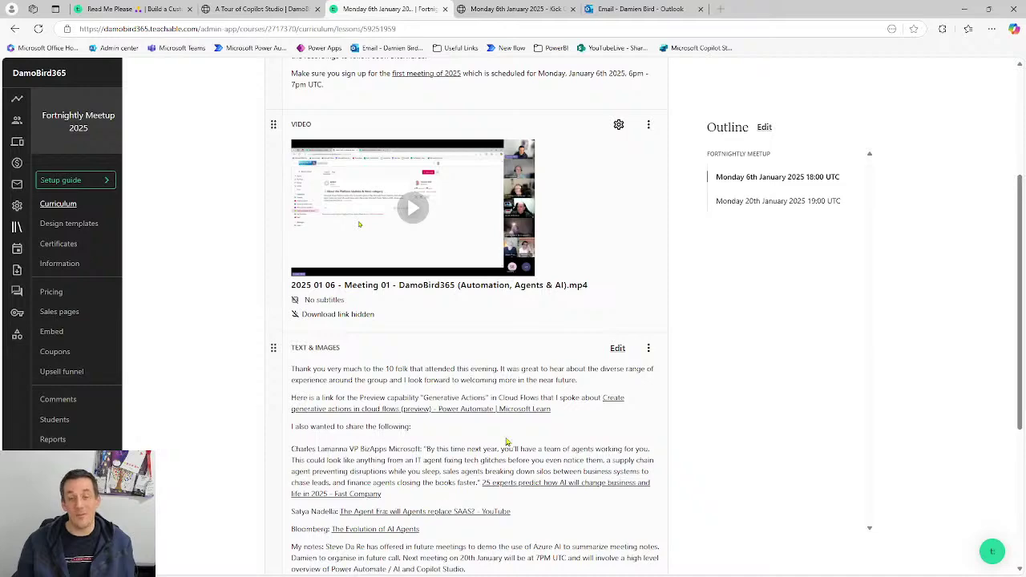
scroll(507, 441, up, 1)
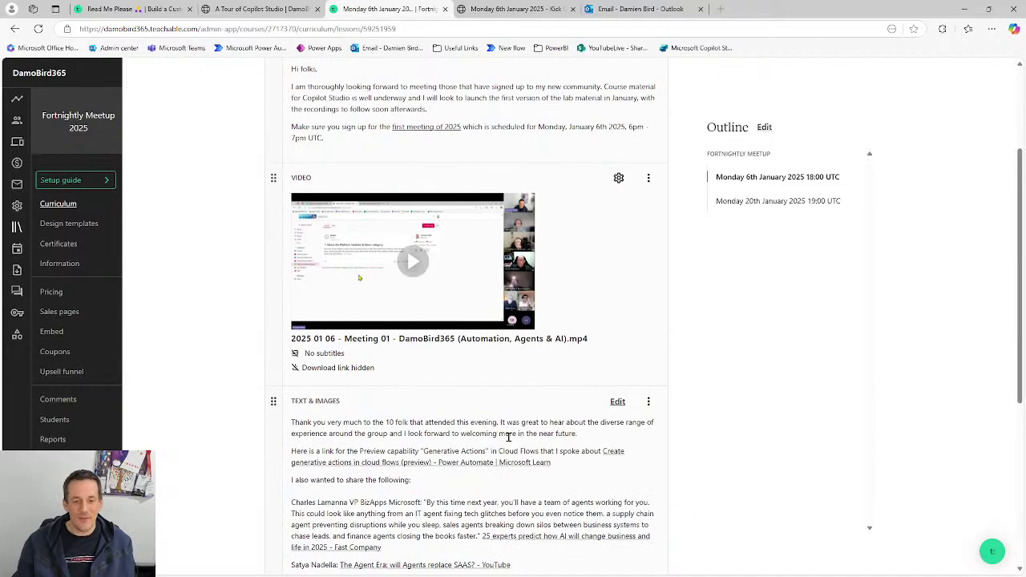
scroll(561, 446, up, 2)
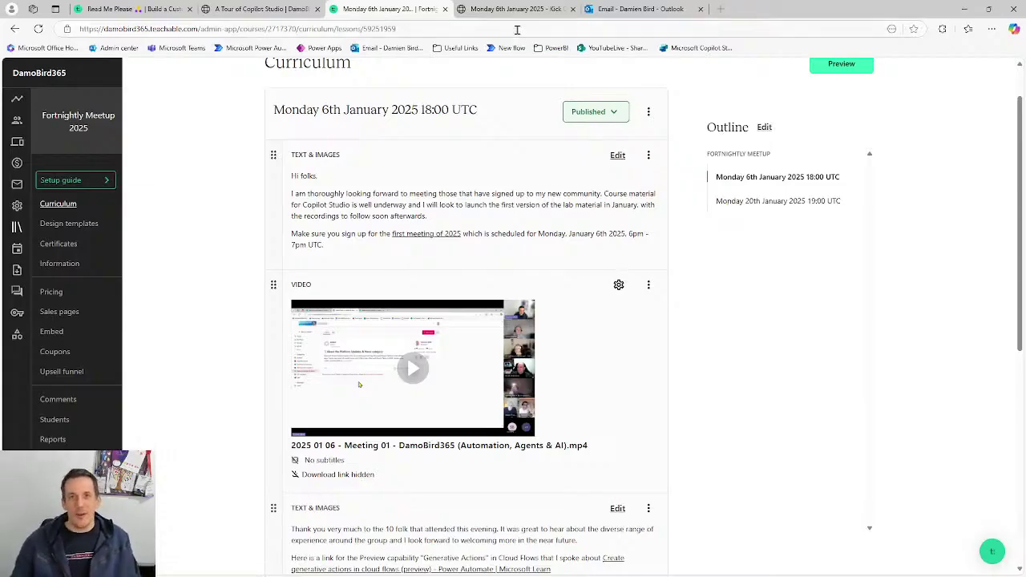
- Switch to the community's Kick Off post, then show the Platform Updates & News category
click(503, 10)
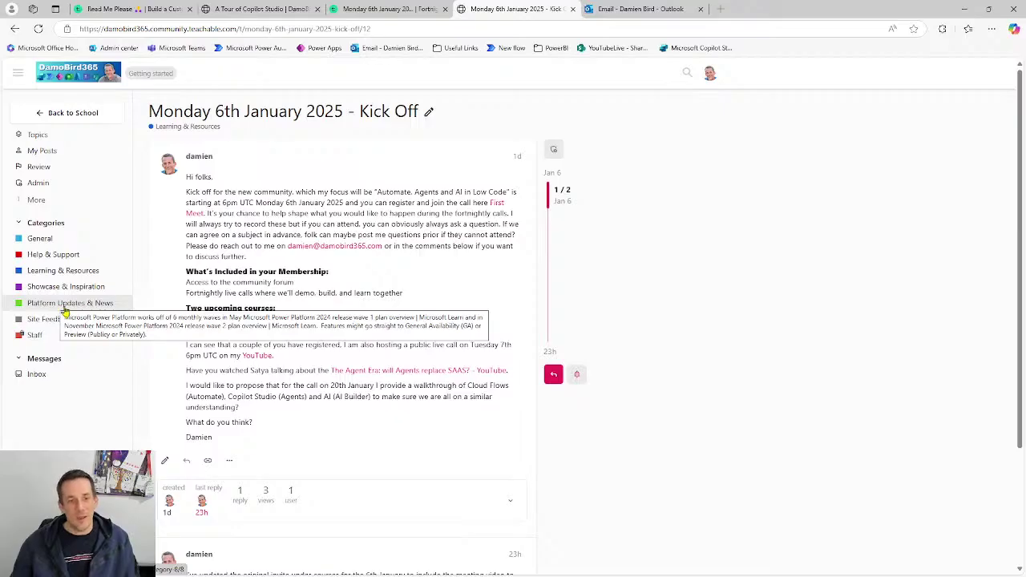
click(64, 309)
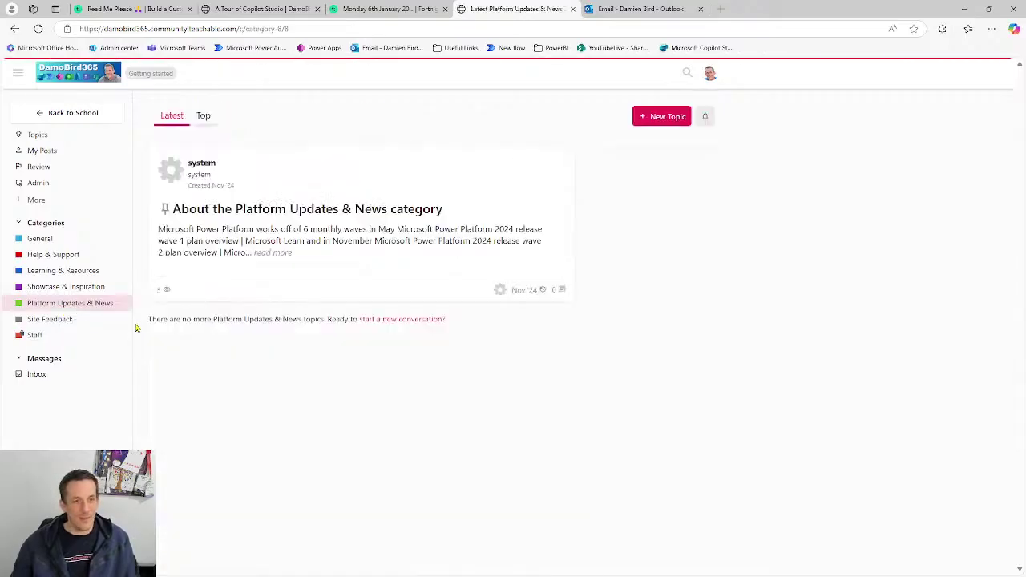
- Open the pinned 'About the Platform Updates & News category' topic
click(355, 235)
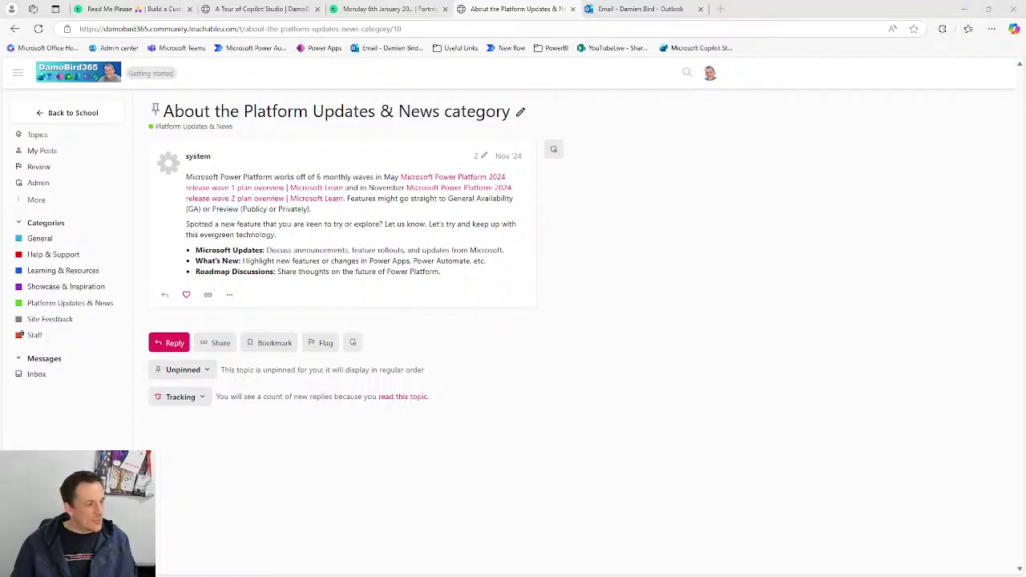
- Reveal Scribe's shared guides, arrow the 21-step and 145-step counts, then clear the arrows
click(965, 9)
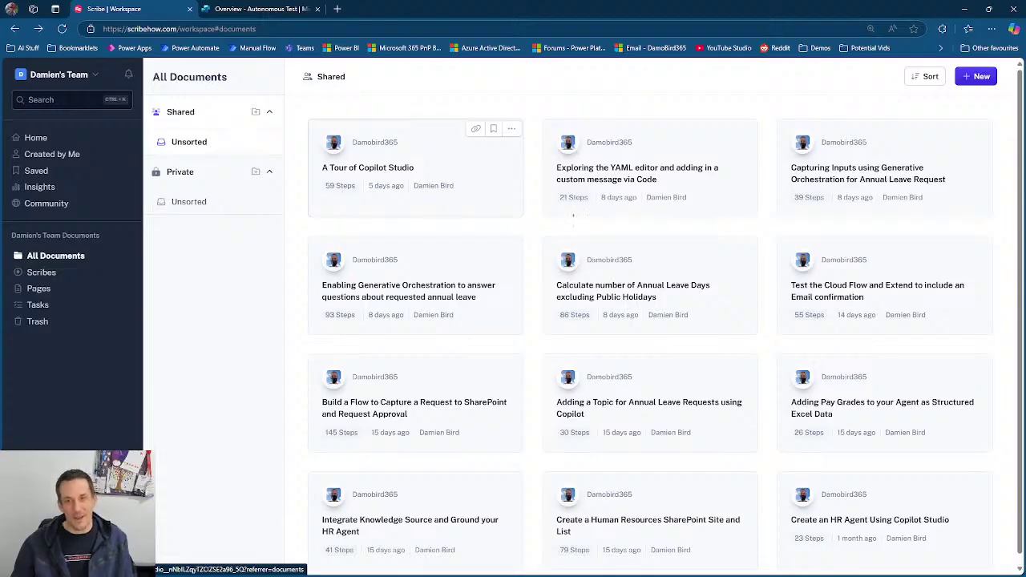
drag(575, 209, 533, 324)
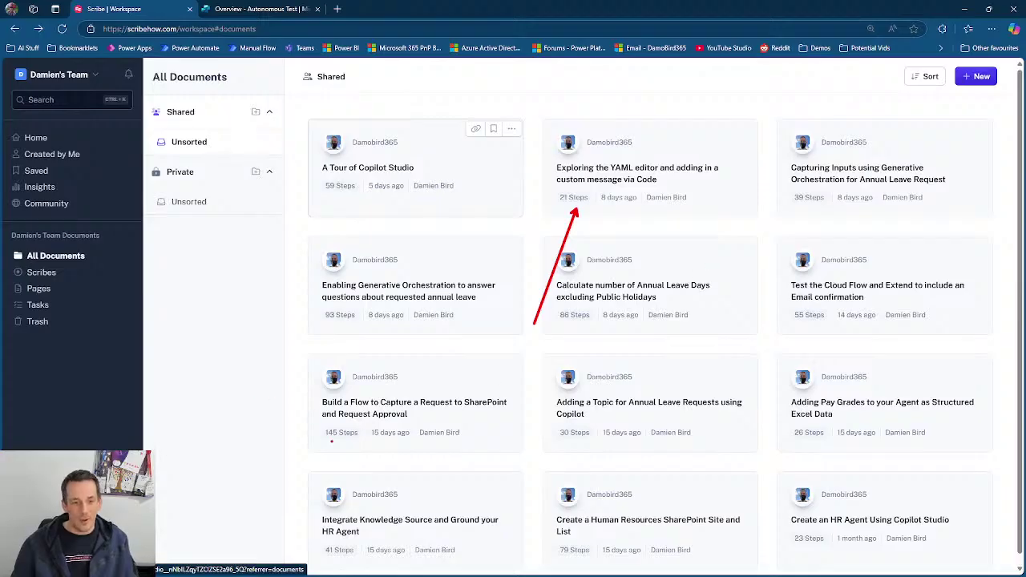
drag(322, 433, 182, 384)
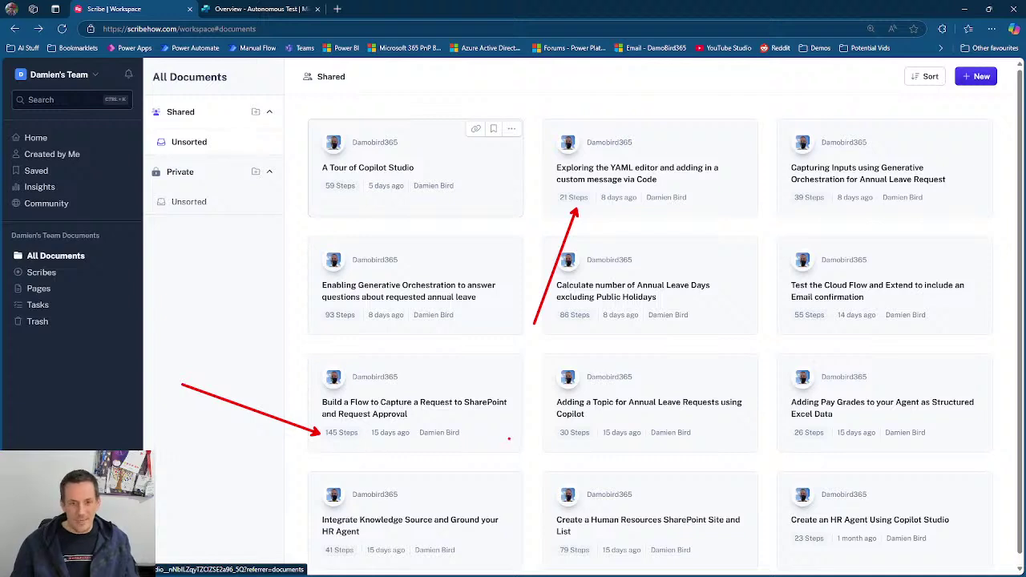
key(Escape)
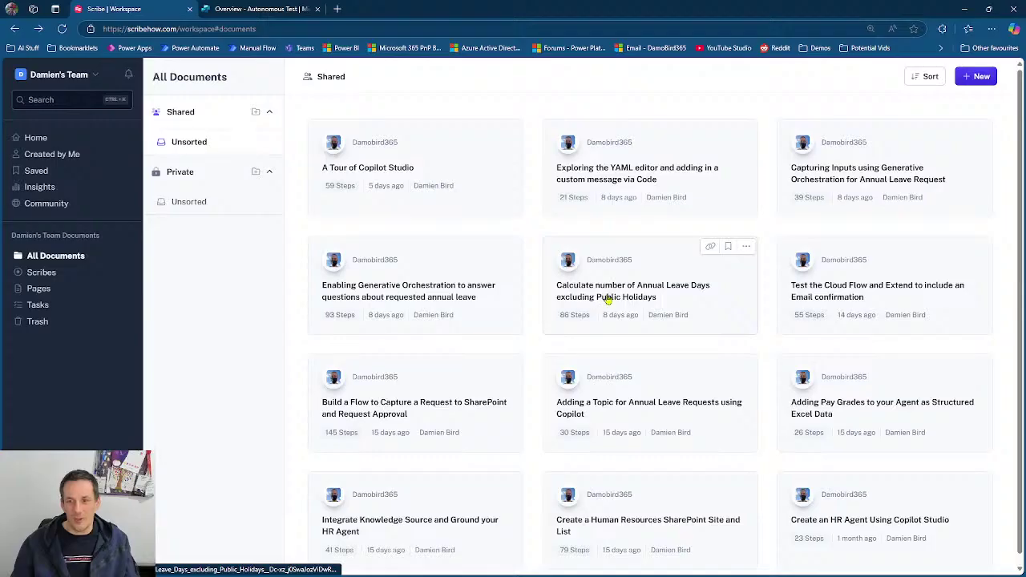
- Open the 'Calculate number of Annual Leave Days excluding Public Holidays' guide and scroll to steps 1–3
click(602, 293)
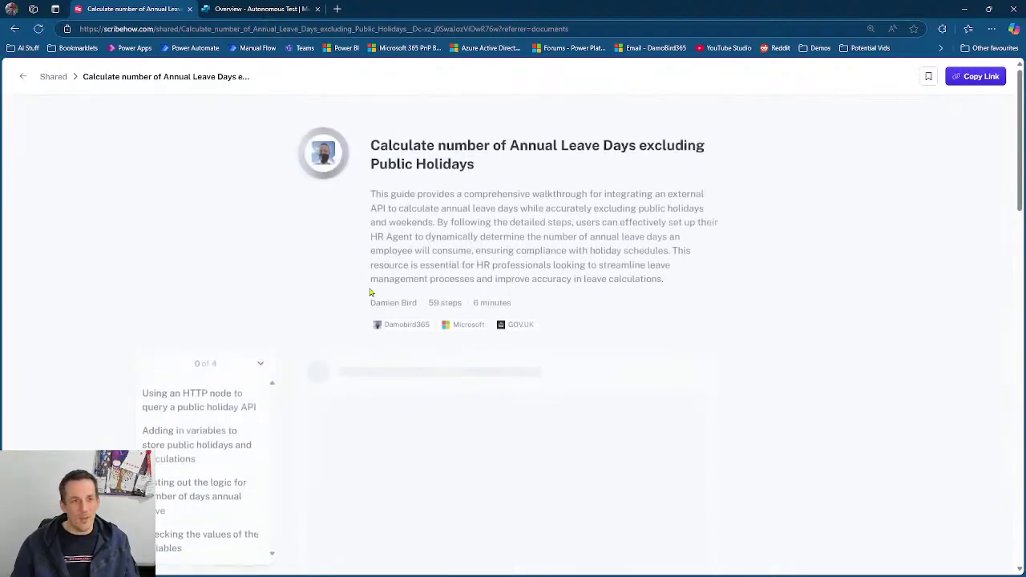
scroll(694, 201, down, 4)
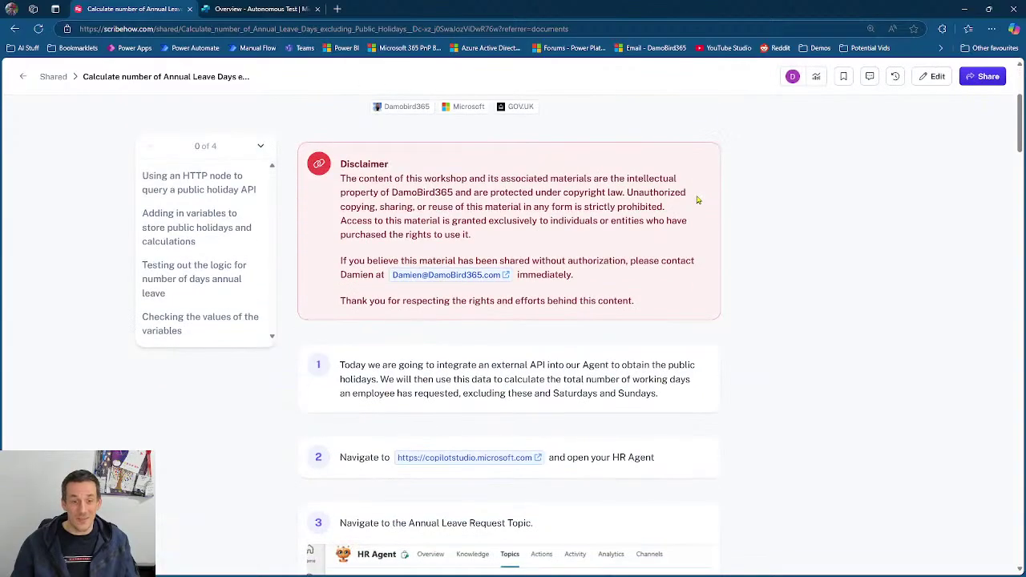
scroll(699, 200, down, 1)
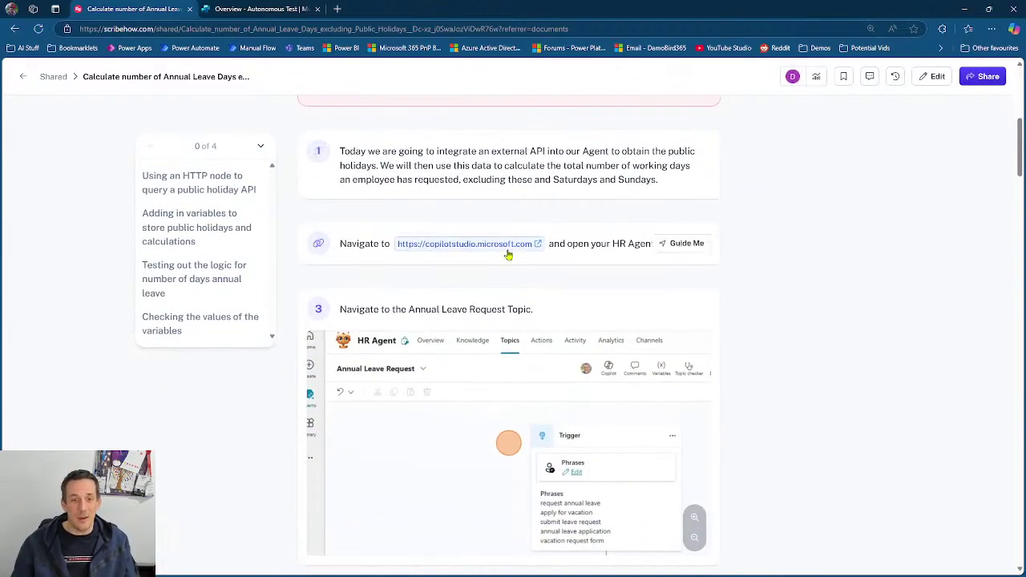
scroll(507, 309, down, 1)
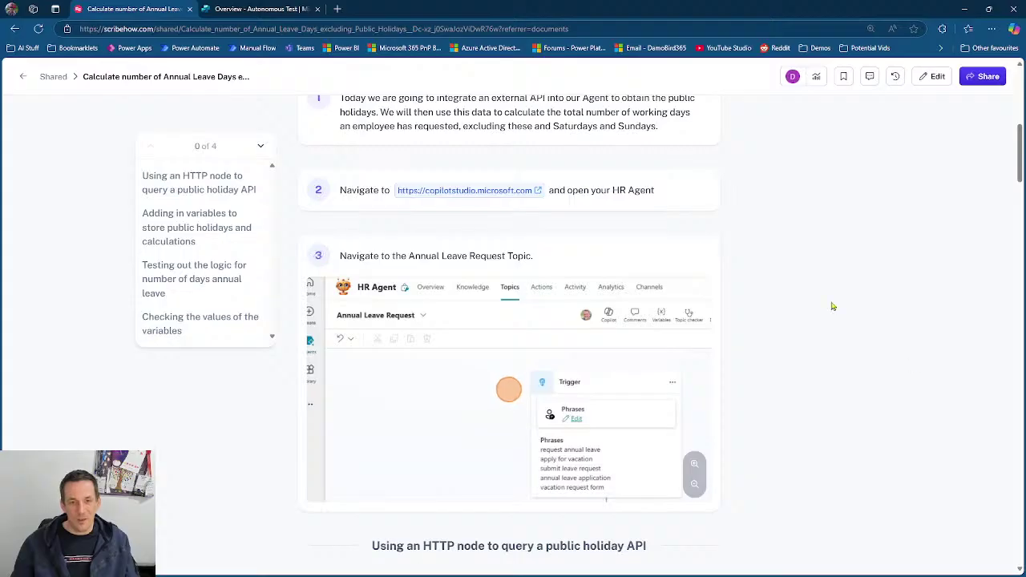
scroll(749, 217, down, 1)
scroll(424, 188, up, 1)
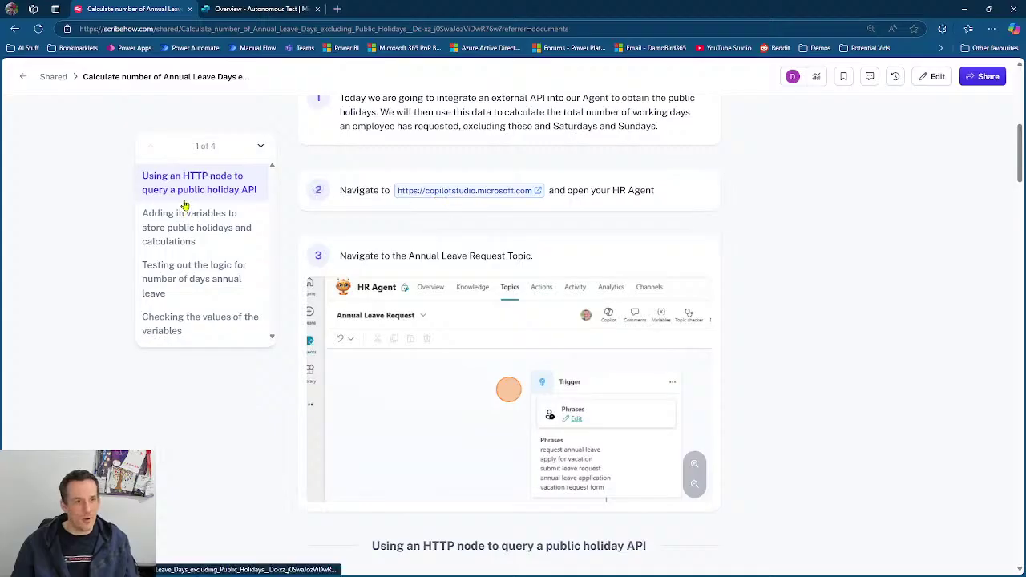
- Jump to 'Testing out the logic for number of days annual leave' and scroll to step 78
click(183, 280)
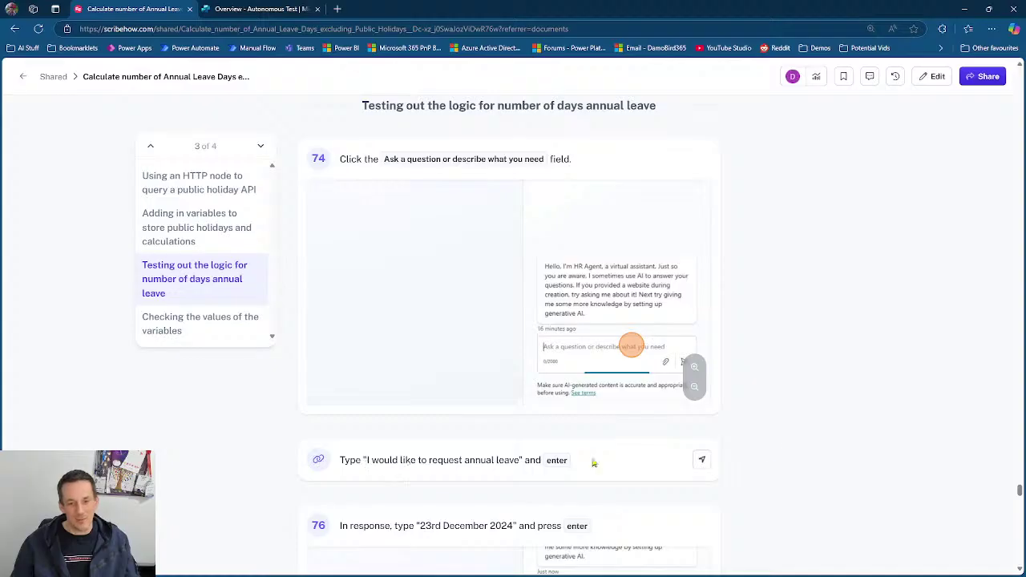
scroll(831, 449, down, 4)
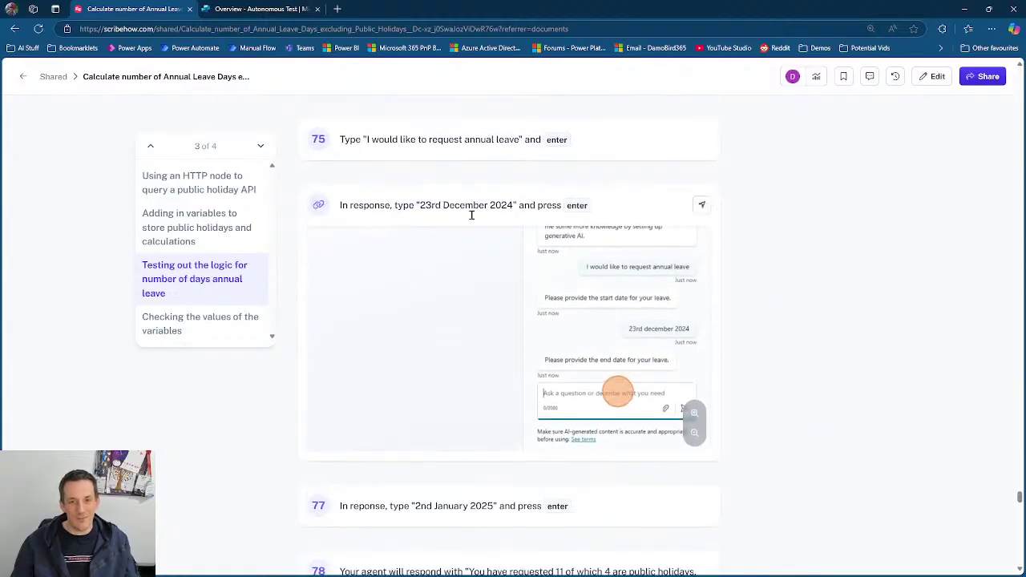
scroll(767, 402, down, 1)
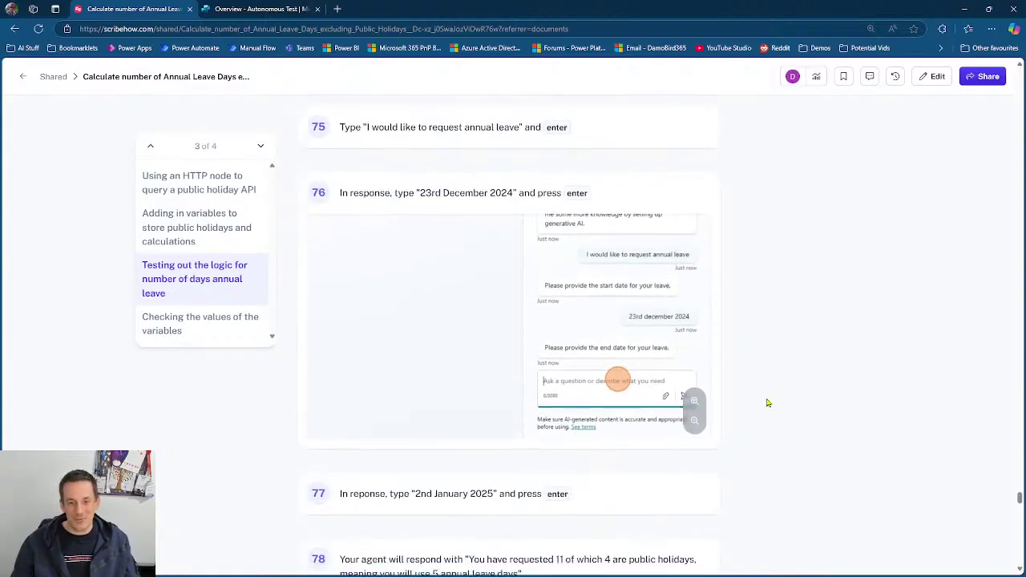
scroll(767, 402, down, 3)
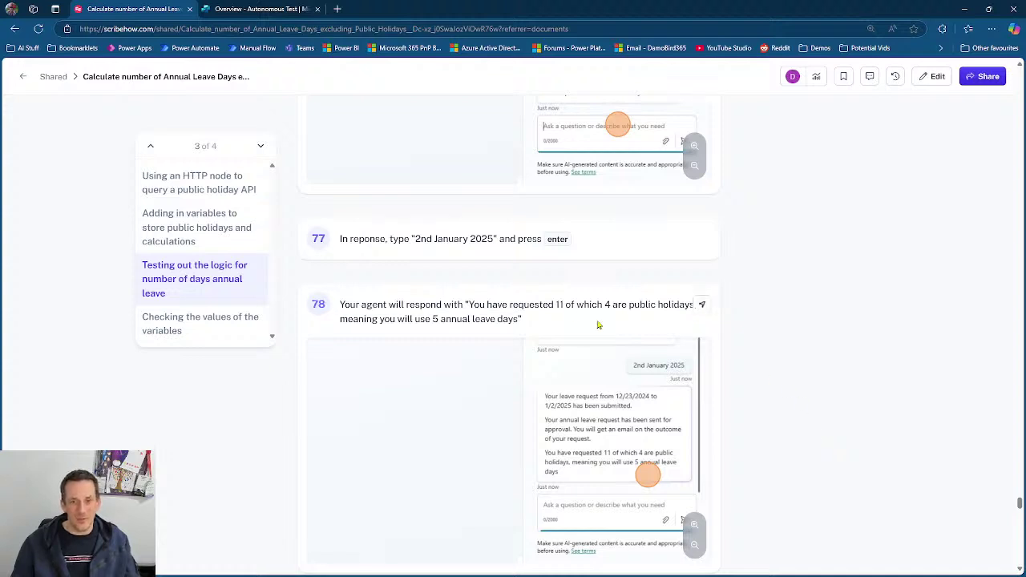
scroll(455, 299, up, 2)
scroll(448, 293, up, 2)
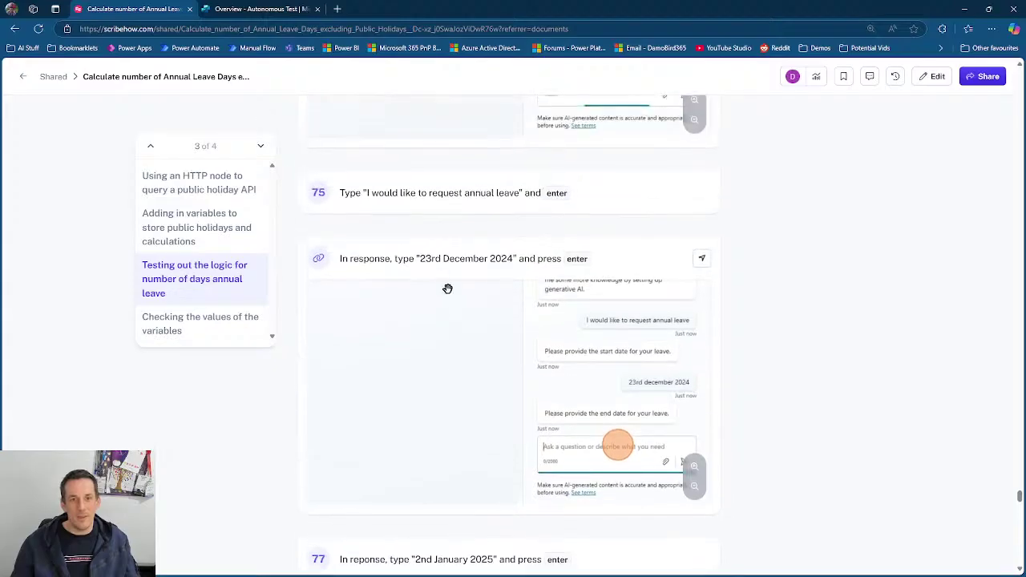
scroll(441, 417, down, 1)
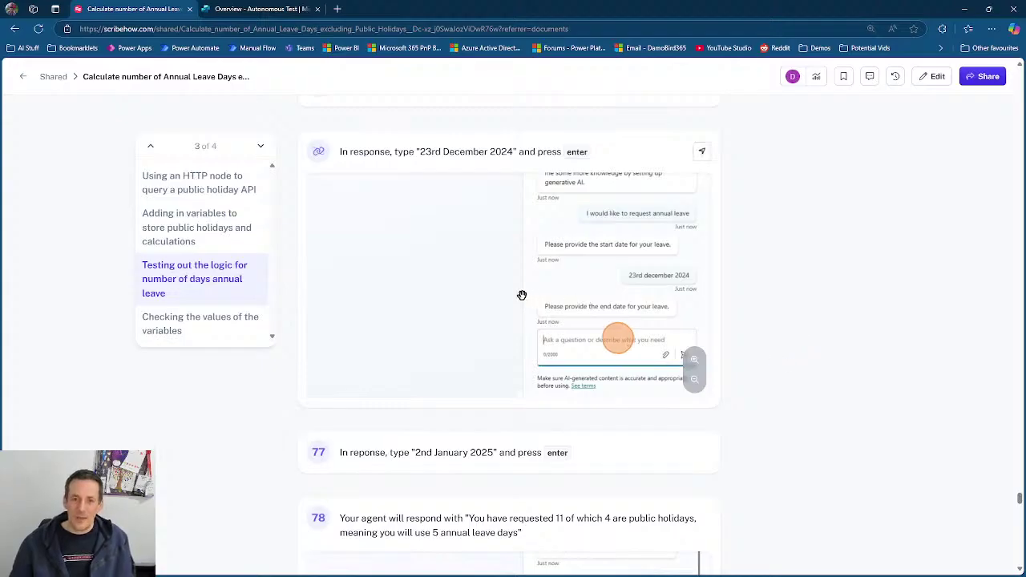
scroll(772, 309, down, 2)
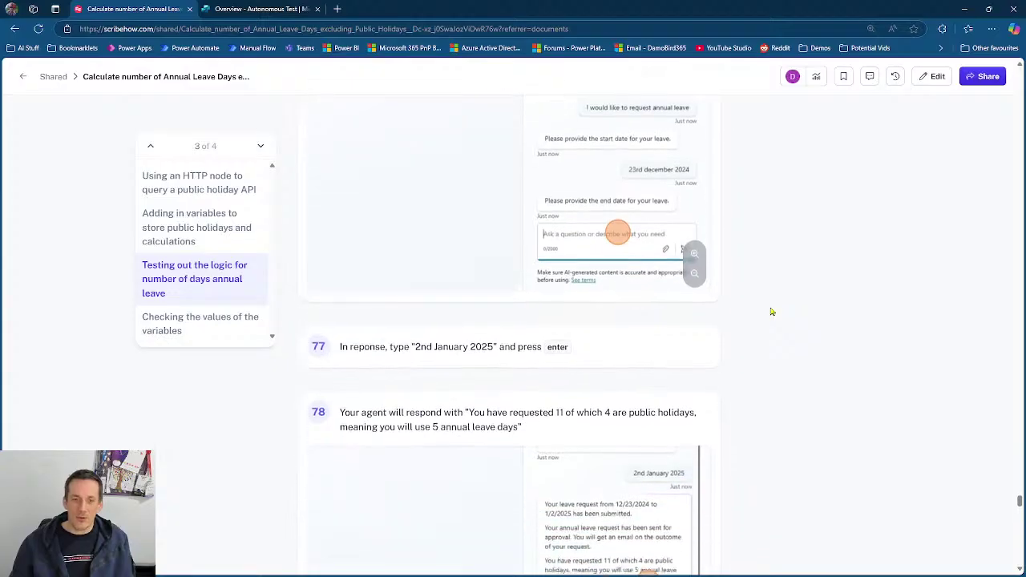
scroll(772, 311, down, 5)
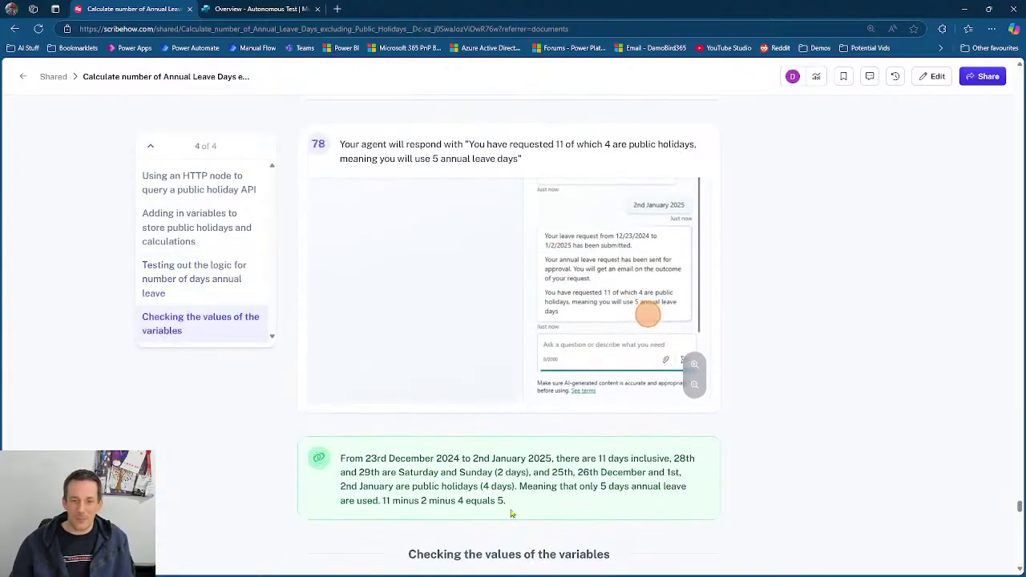
- Scroll to 'Checking the values of the variables', showing 11 days minus weekends and holidays equals 5
scroll(511, 513, down, 1)
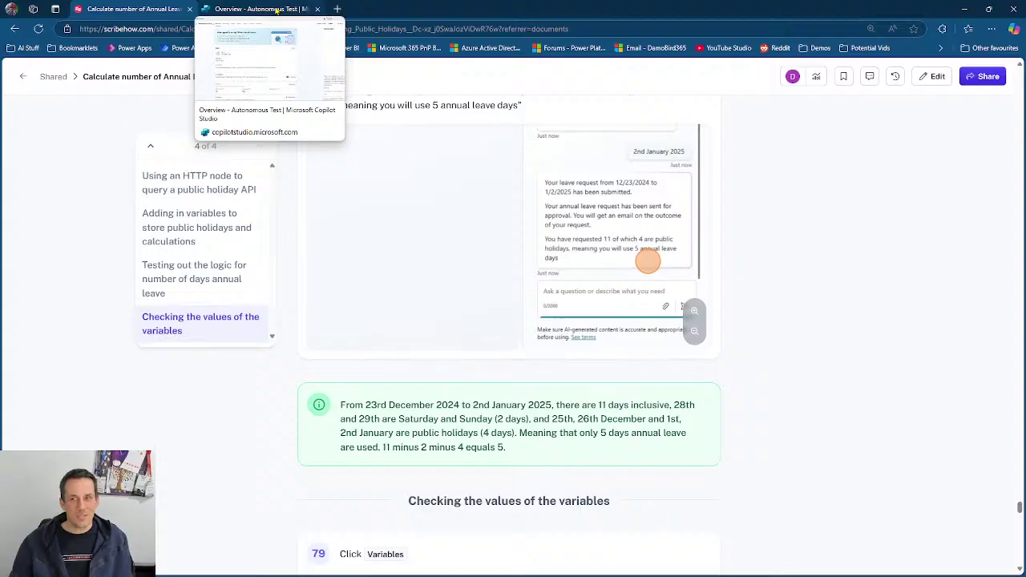
- Return to the Autonomous Test agent overview and box its Knowledge section with the annotation pen
click(276, 10)
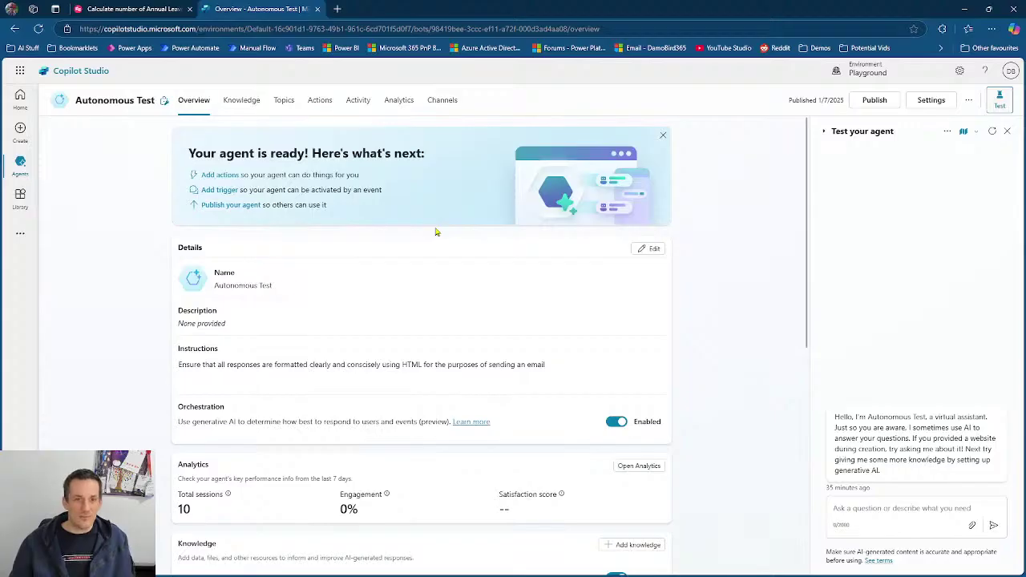
scroll(373, 285, down, 2)
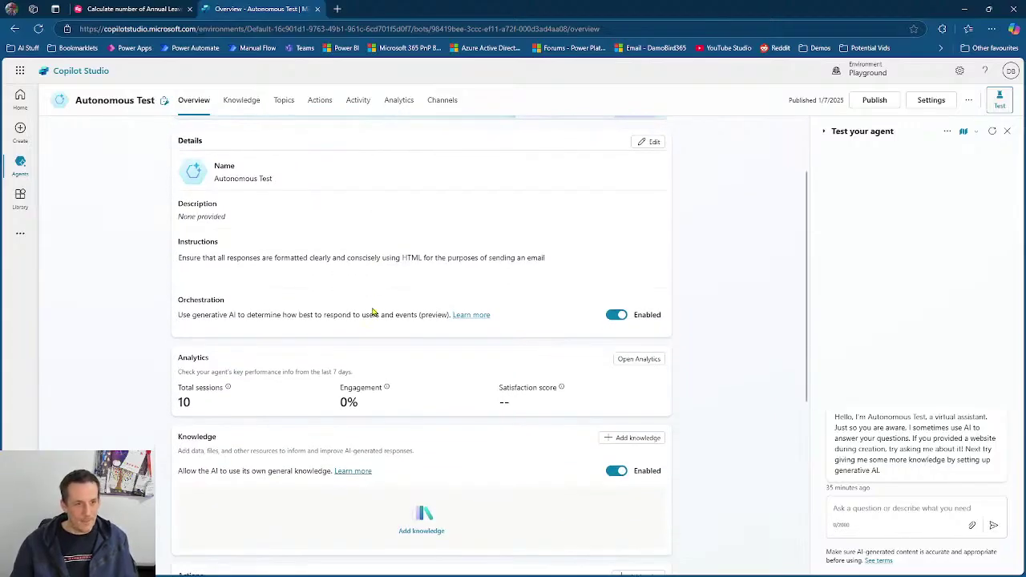
scroll(373, 312, up, 1)
scroll(400, 325, down, 3)
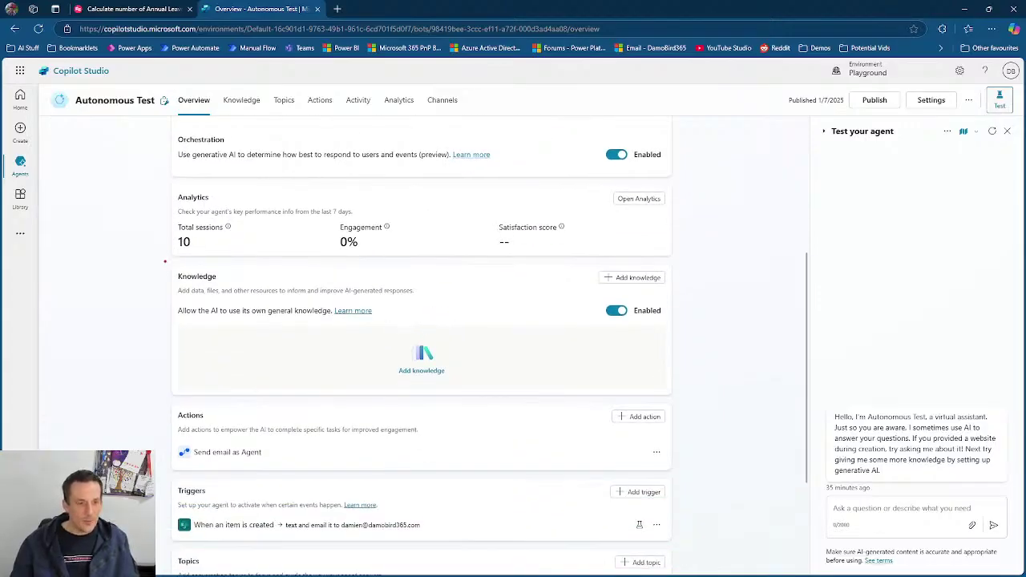
mouse_move(164, 261)
mouse_down()
mouse_move(173, 274)
mouse_move(611, 407)
mouse_move(680, 402)
mouse_up()
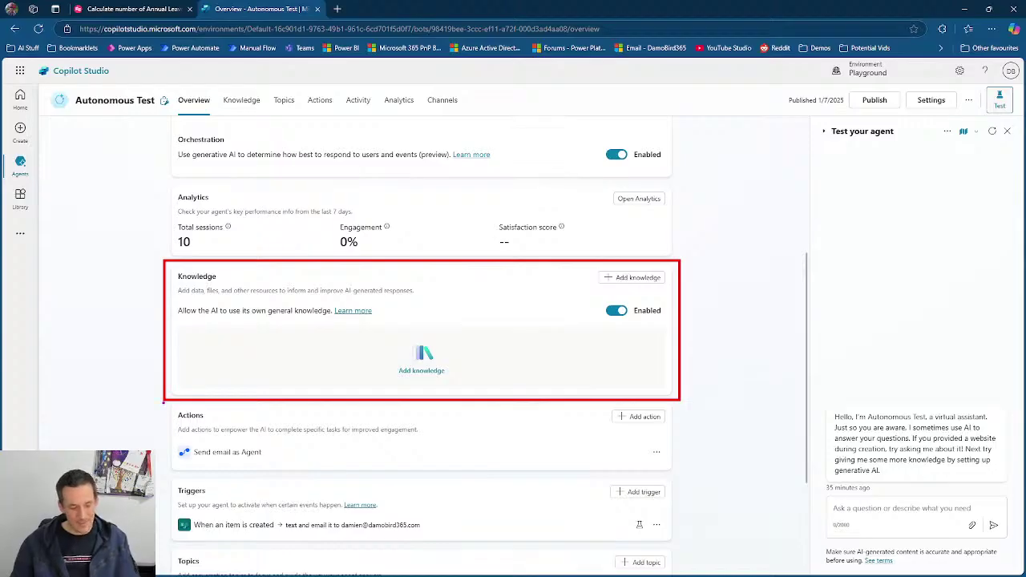
key(b)
mouse_move(163, 402)
mouse_down()
mouse_move(286, 453)
mouse_move(680, 473)
mouse_up()
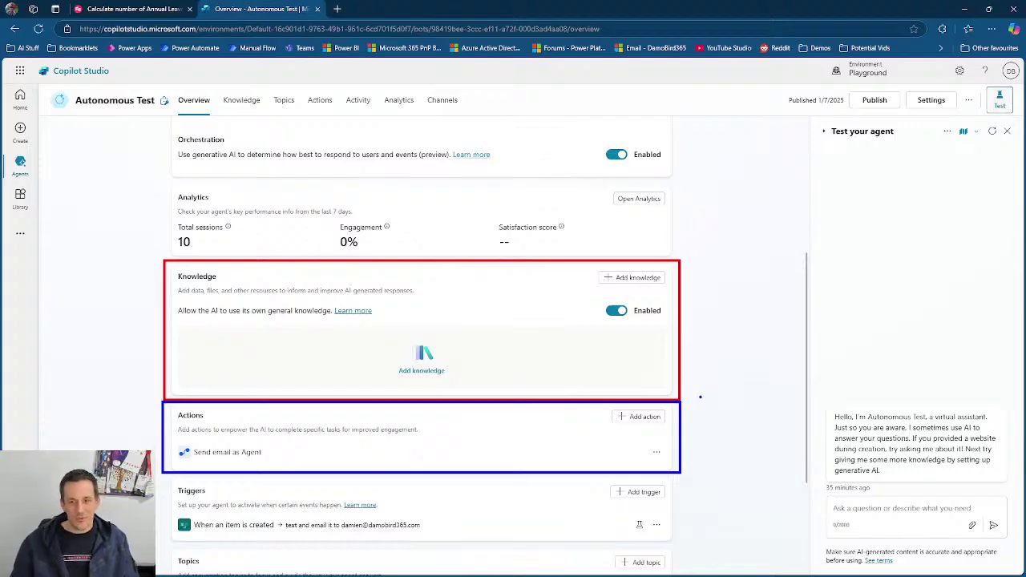
- Open the When an item is created trigger's flow for editing in Power Automate
scroll(623, 357, down, 3)
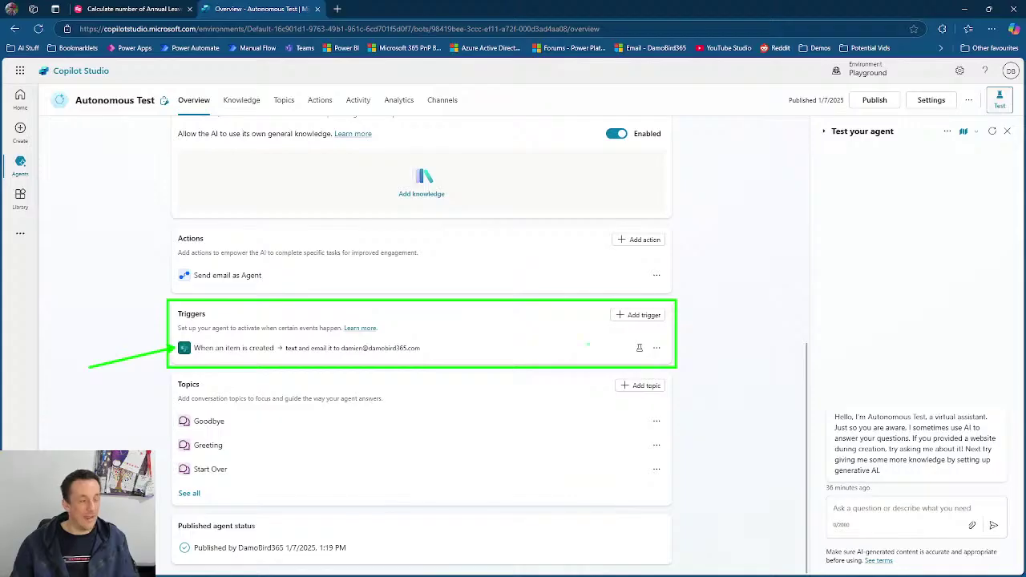
click(657, 350)
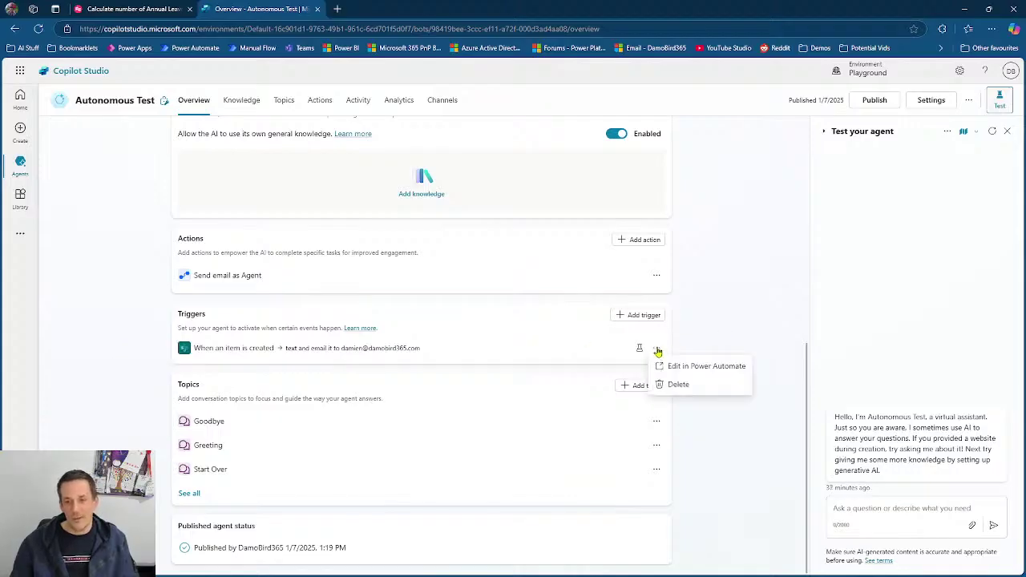
click(696, 370)
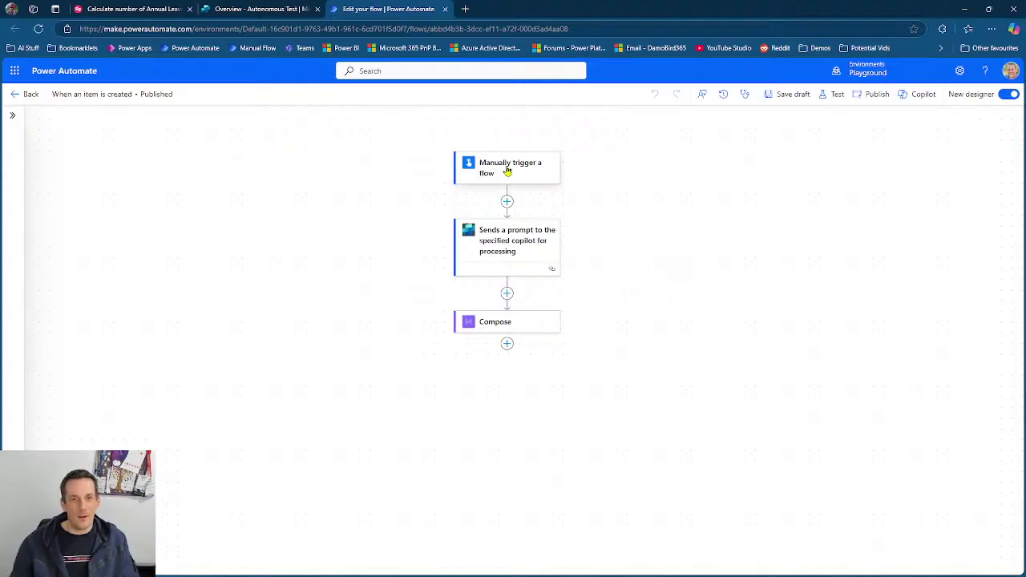
- Show the manual trigger's parameters: 'What do you want to ask?' and ConversationID
click(497, 166)
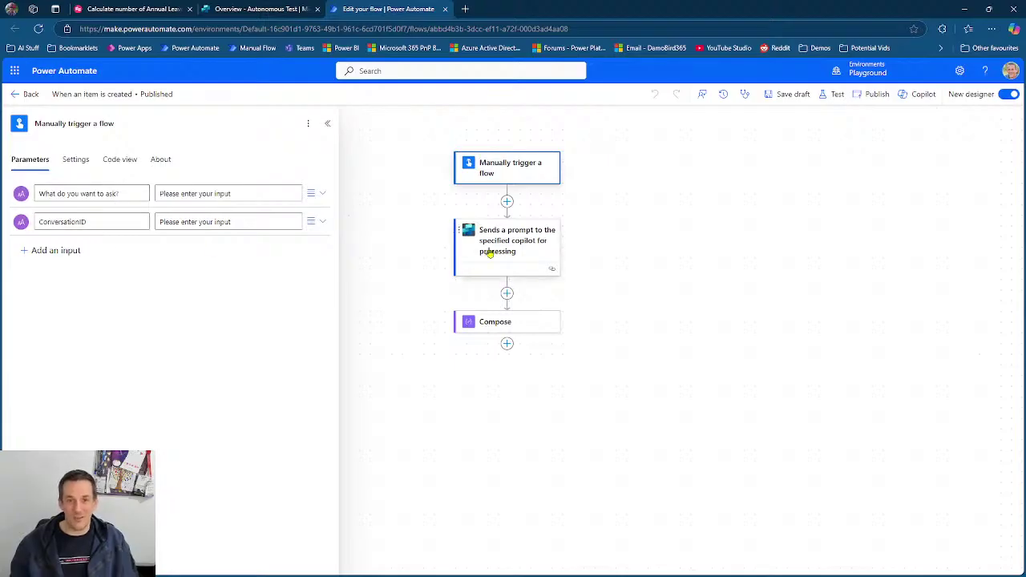
- Review the copilot prompt step's parameters, annotating the trigger link and the Conversation ID field in blue
click(494, 250)
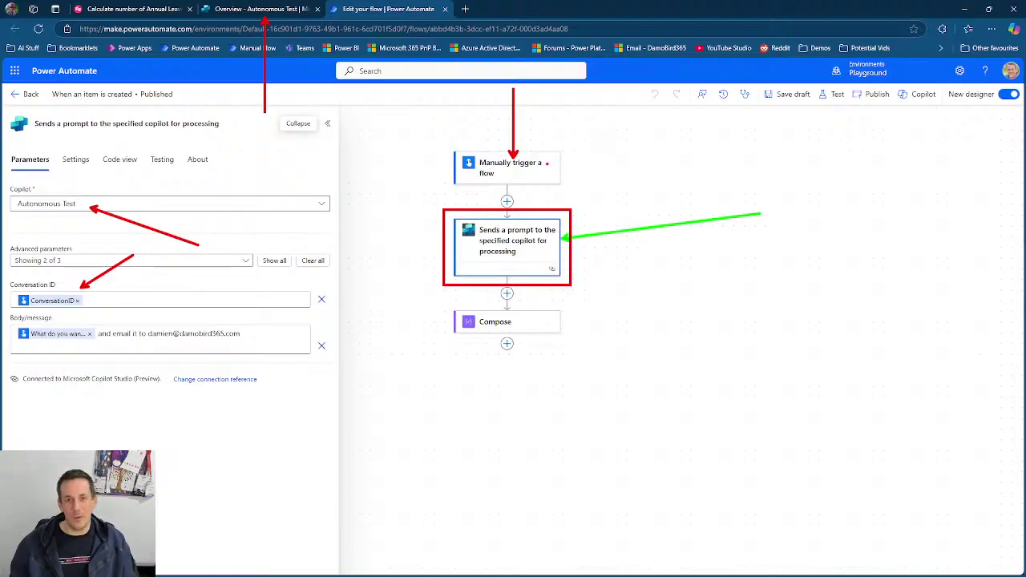
drag(538, 228, 538, 169)
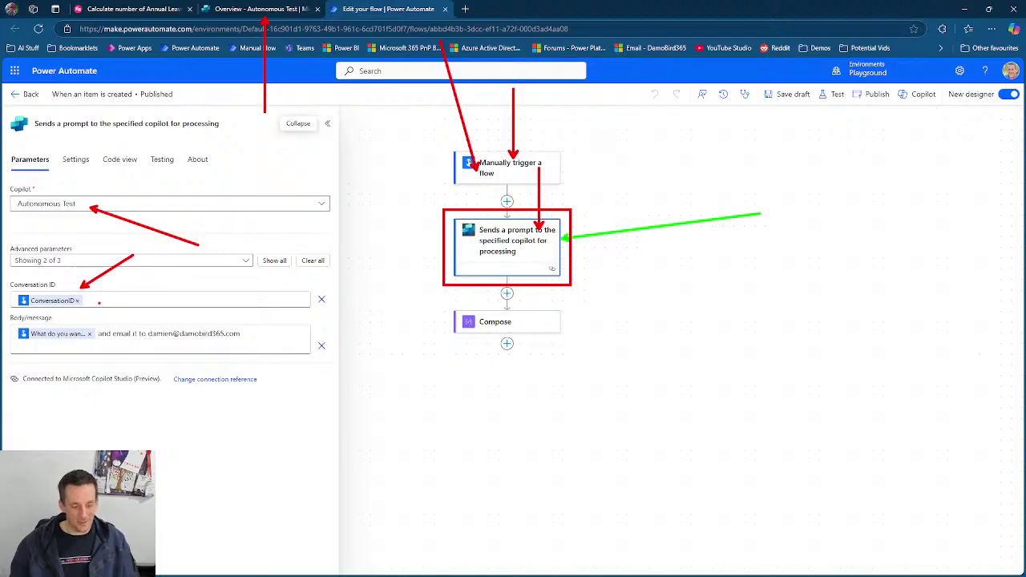
key(b)
mouse_move(6, 277)
mouse_down()
mouse_move(34, 296)
mouse_move(119, 314)
mouse_up()
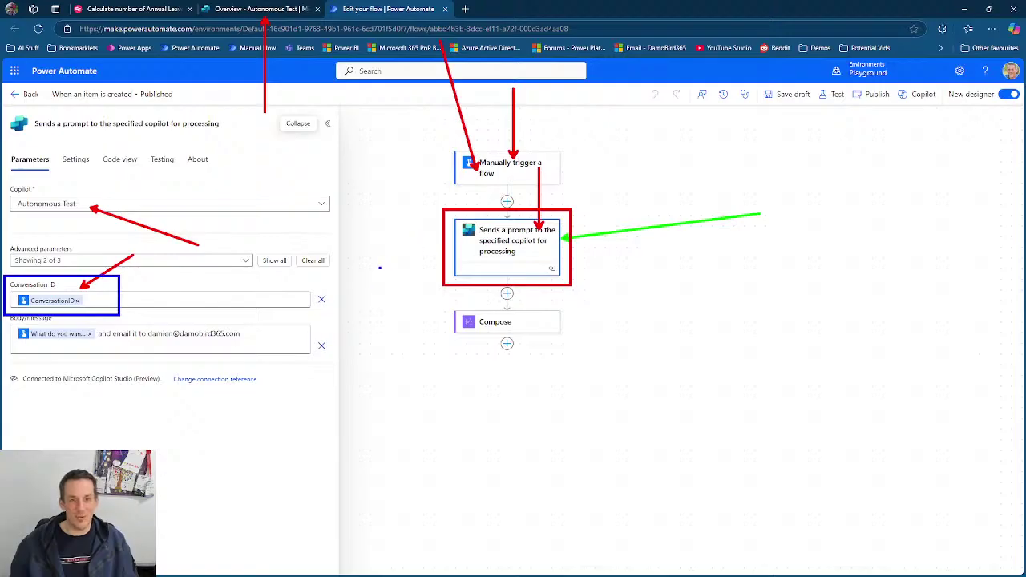
drag(379, 268, 309, 284)
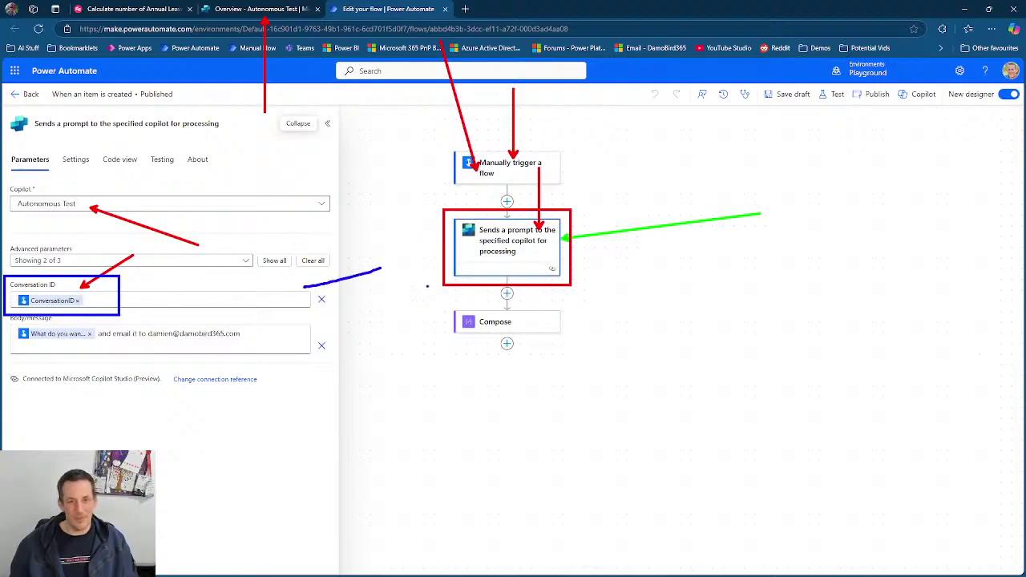
mouse_move(380, 268)
mouse_down()
mouse_move(485, 258)
mouse_move(476, 251)
mouse_move(471, 270)
mouse_up()
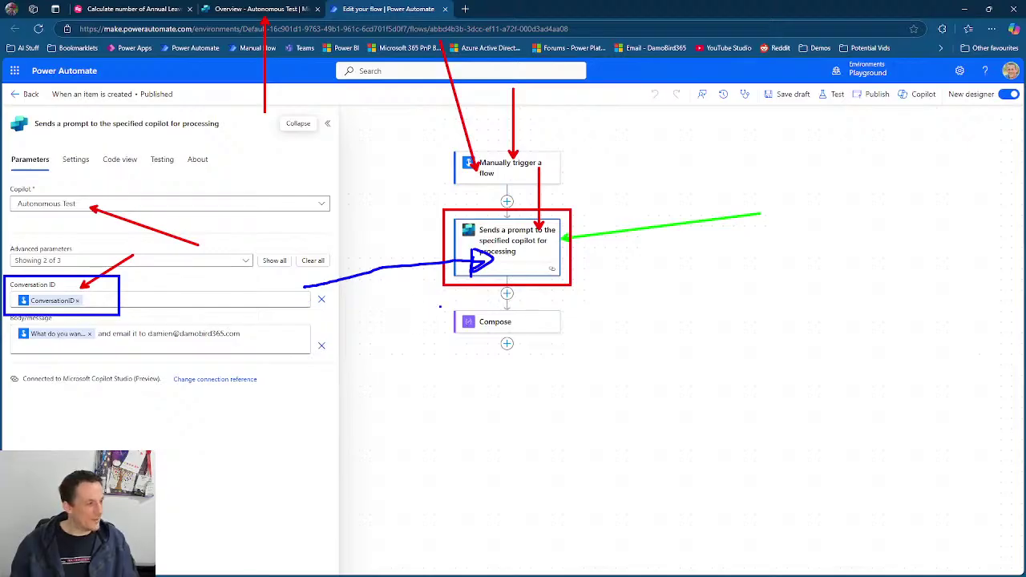
key(Escape)
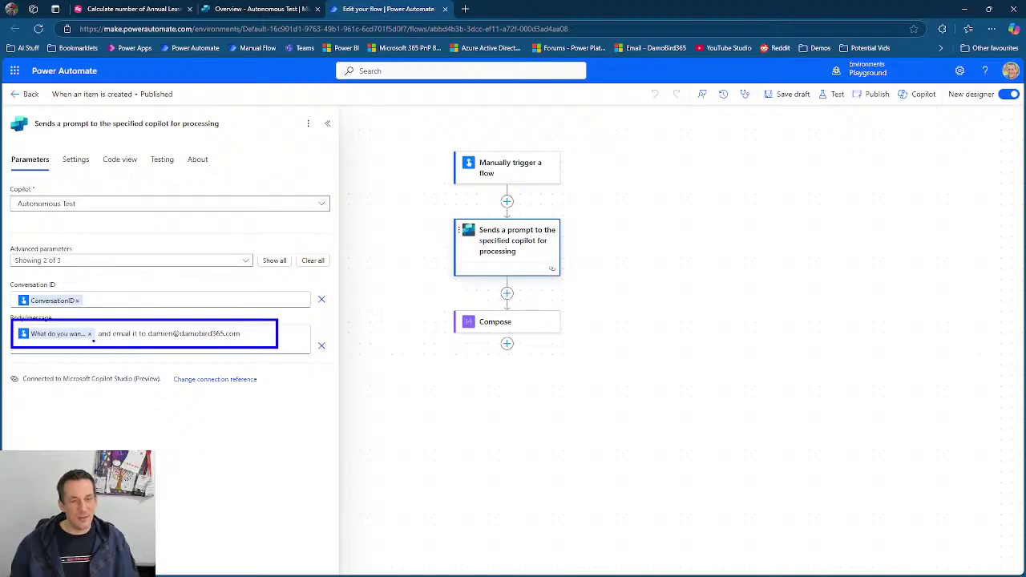
mouse_move(496, 160)
mouse_down()
mouse_move(249, 218)
mouse_move(61, 323)
mouse_move(80, 321)
mouse_up()
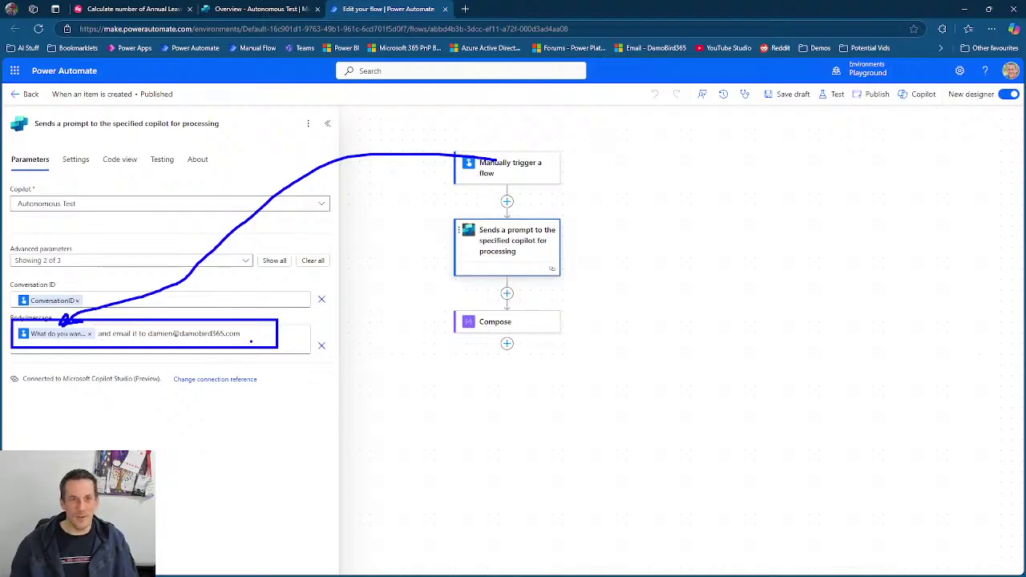
key(Escape)
- Ask the test agent about Aberdeen in Scotland and to email the user, then outline the activity map
click(258, 10)
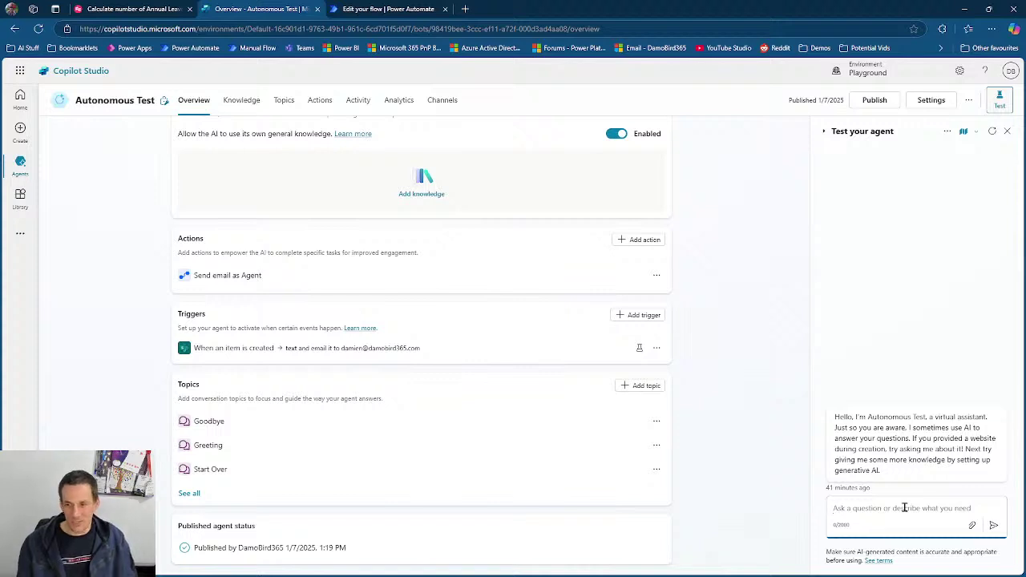
text(wh)
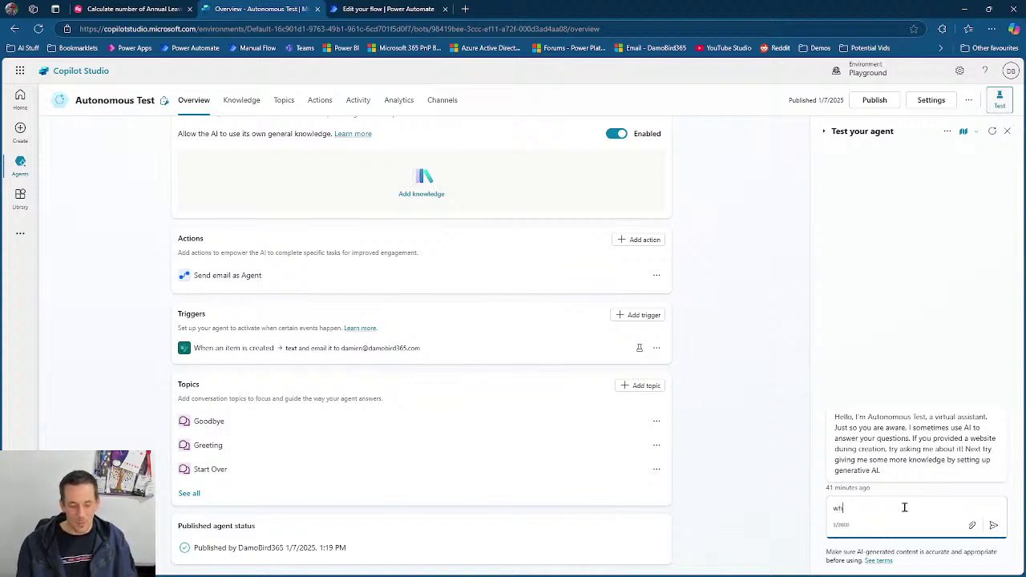
text(at can you tell me)
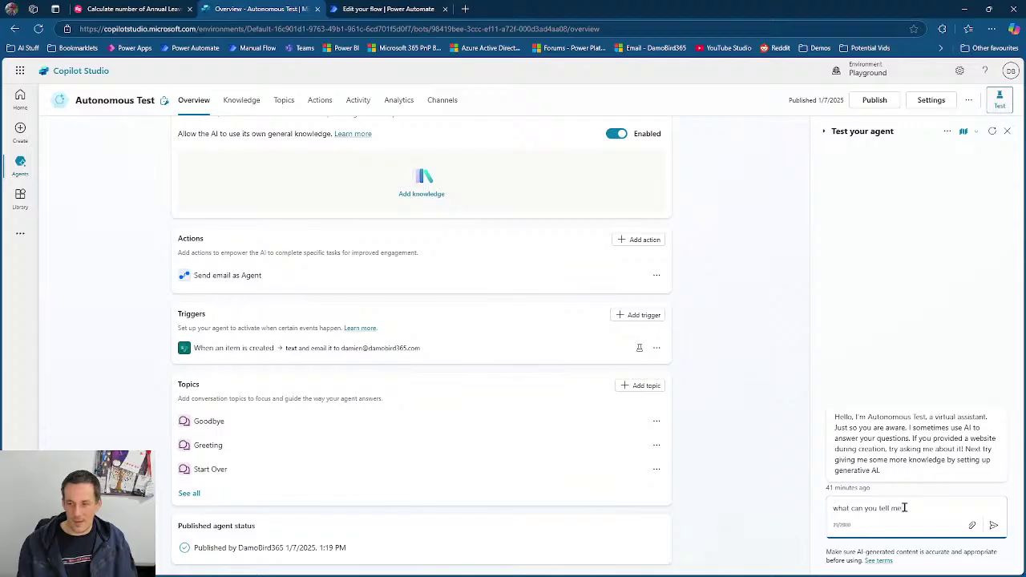
text( about aberde)
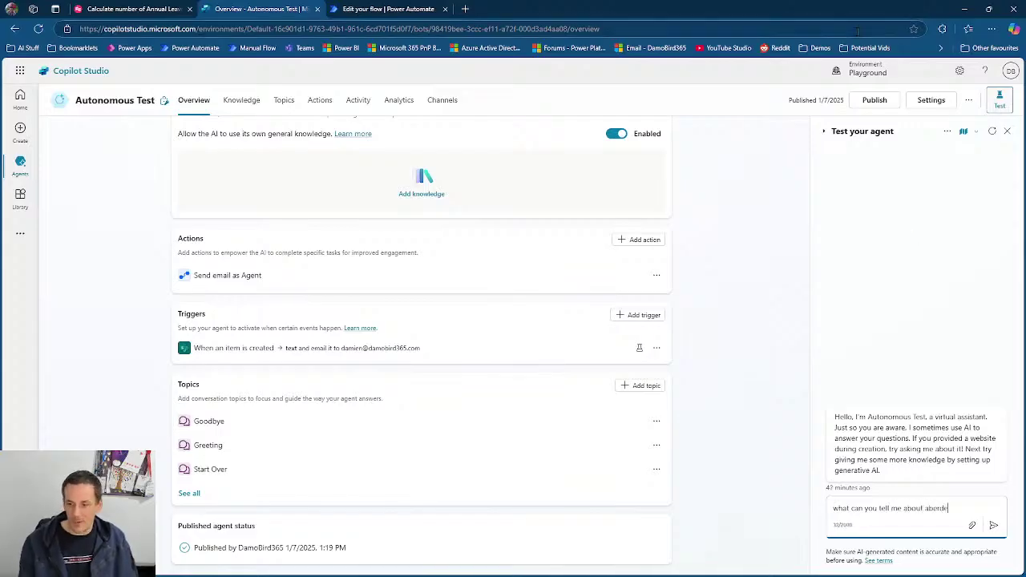
text(en in scotland and)
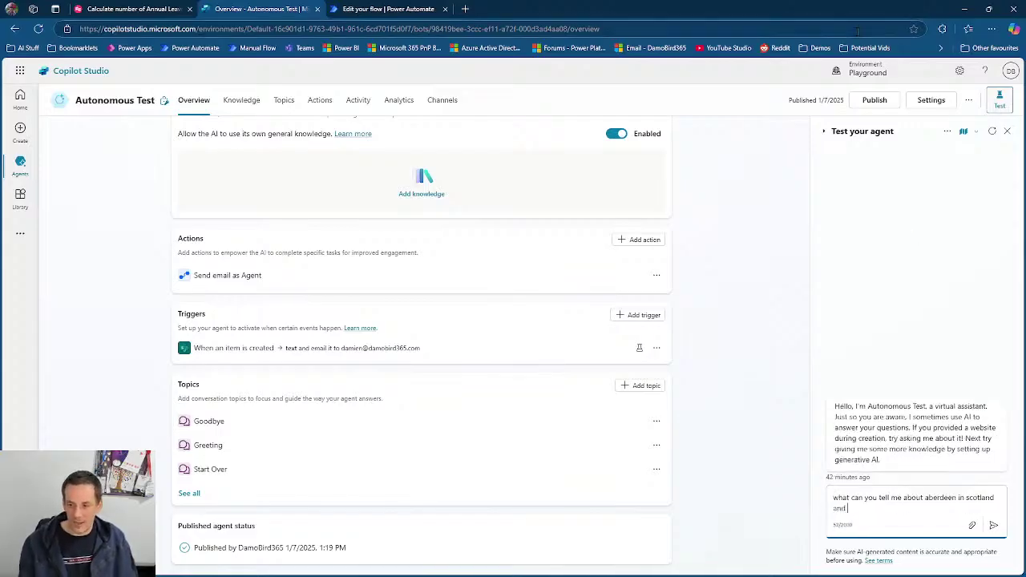
text( email it to me)
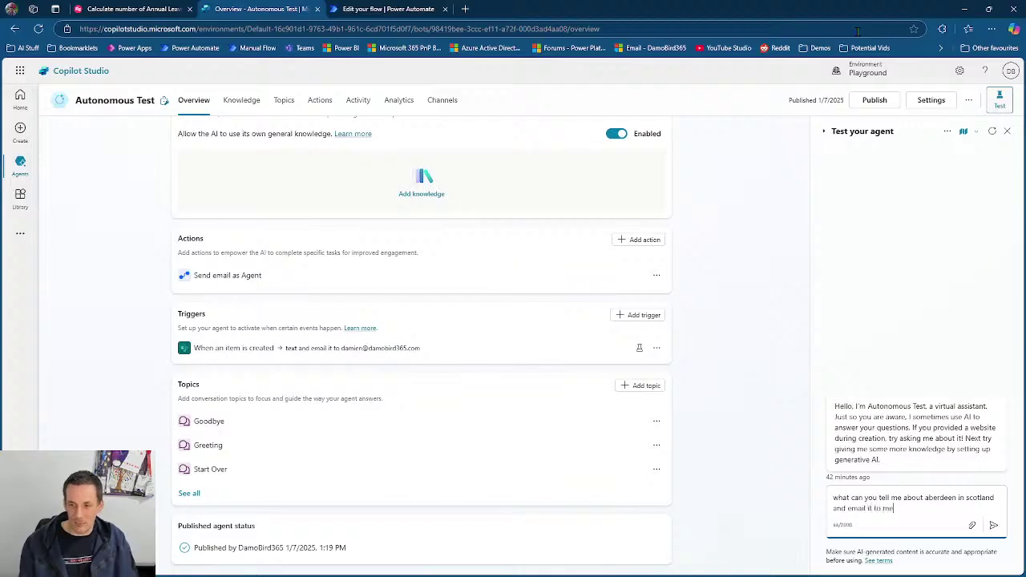
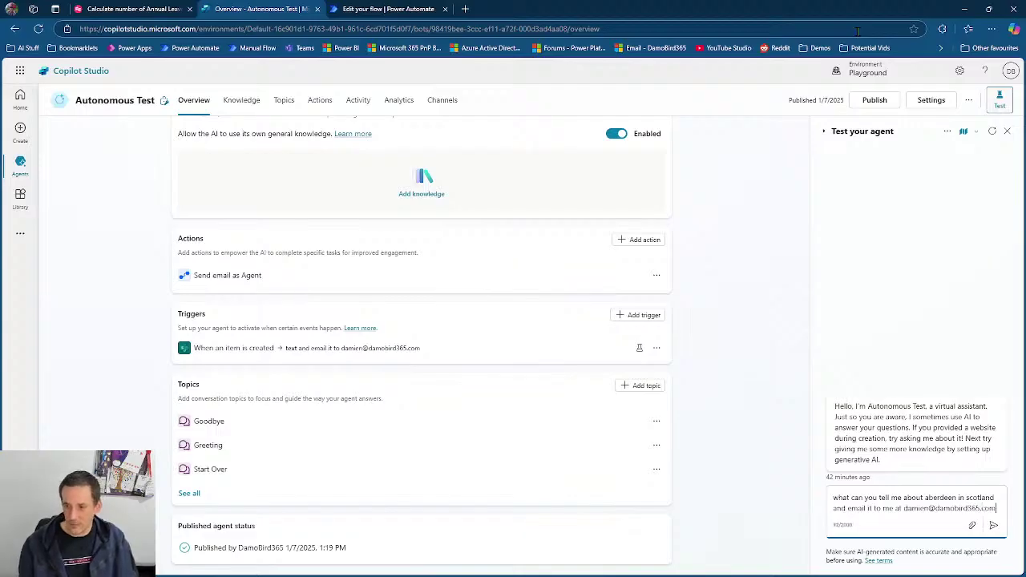
click(992, 526)
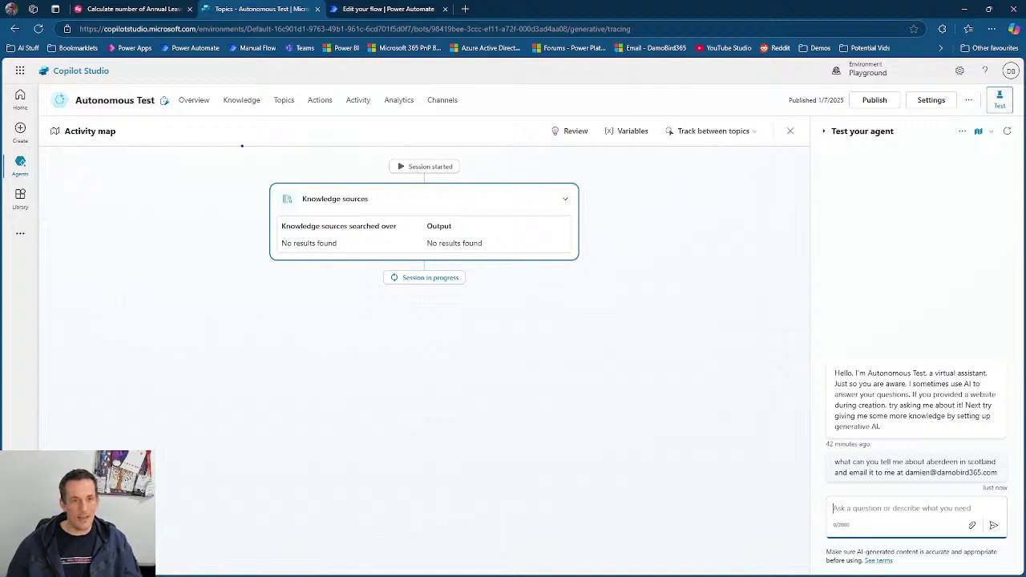
mouse_move(241, 146)
mouse_down()
mouse_move(567, 299)
mouse_move(622, 505)
mouse_up()
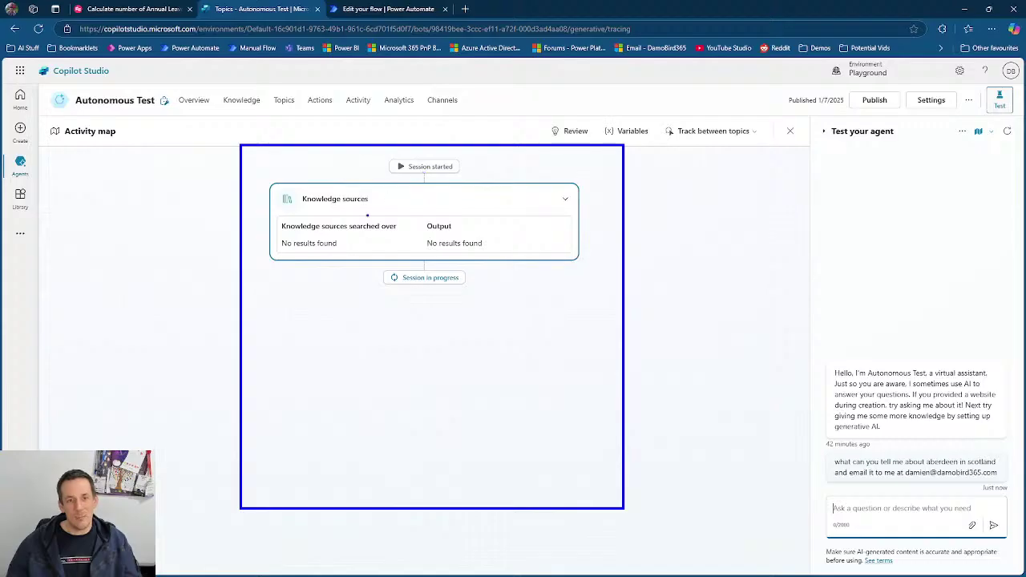
key(Escape)
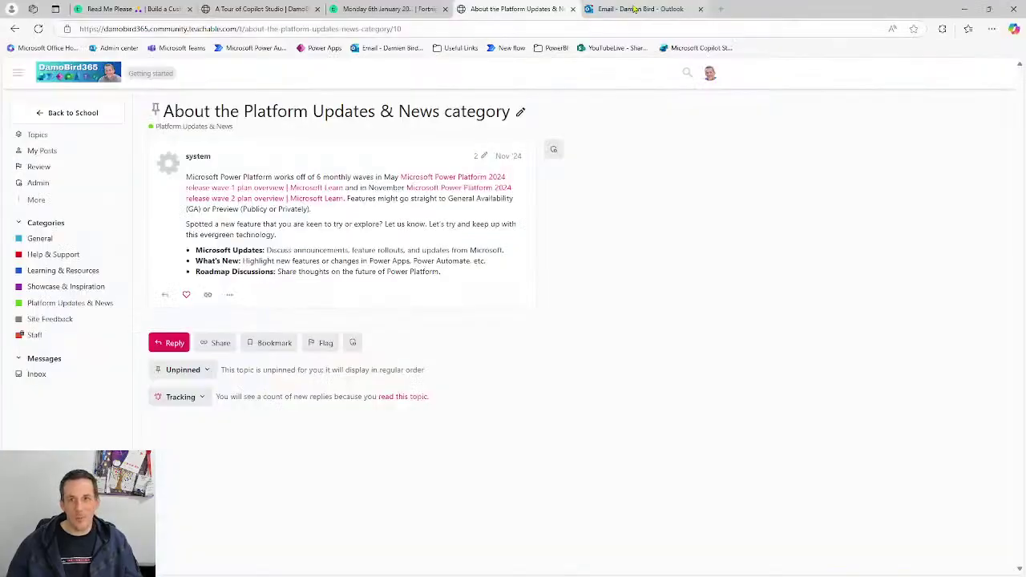
- Read the agent's Test Email about Aberdeen in Outlook, then minimise the browser
click(632, 10)
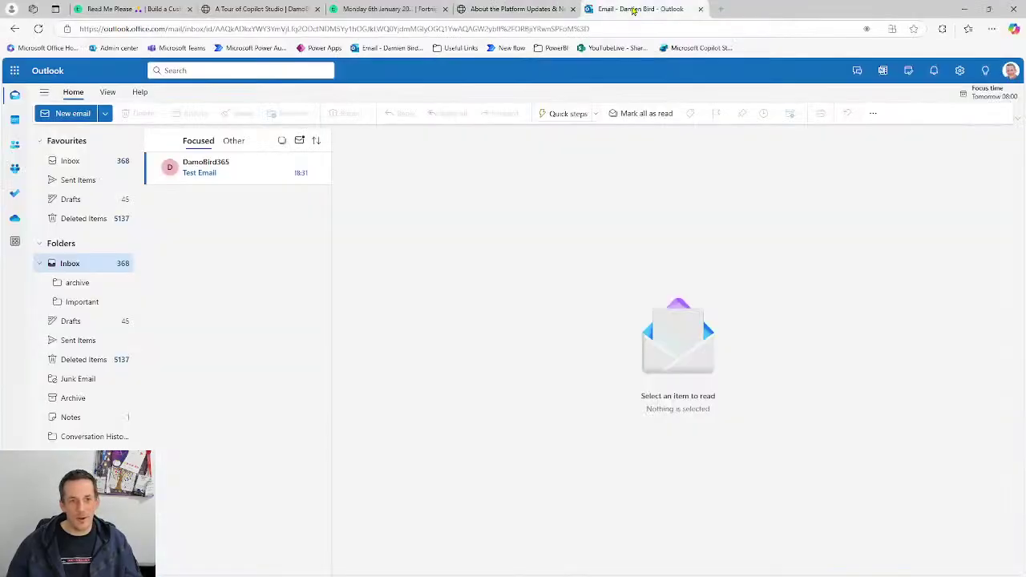
click(213, 175)
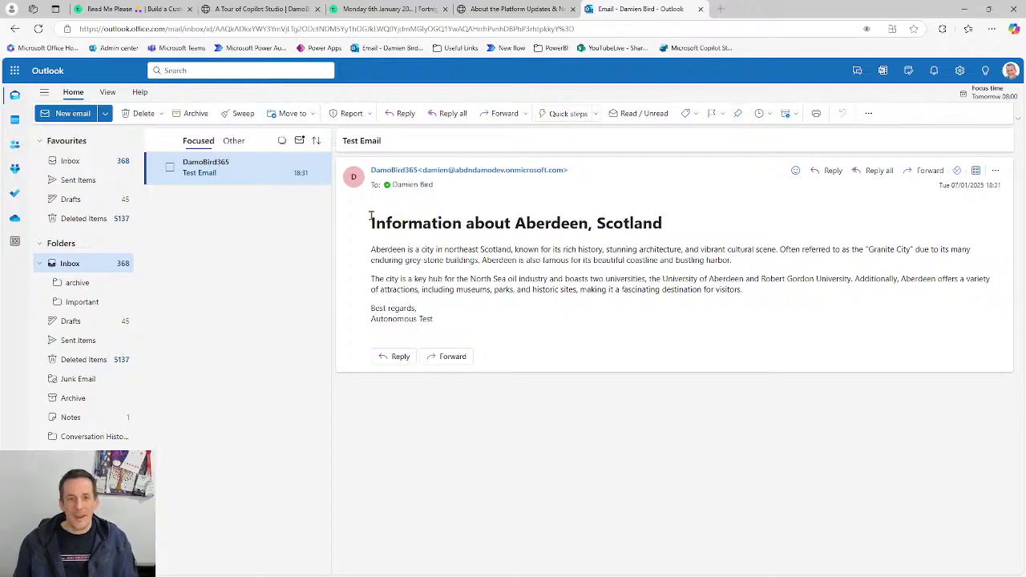
click(962, 11)
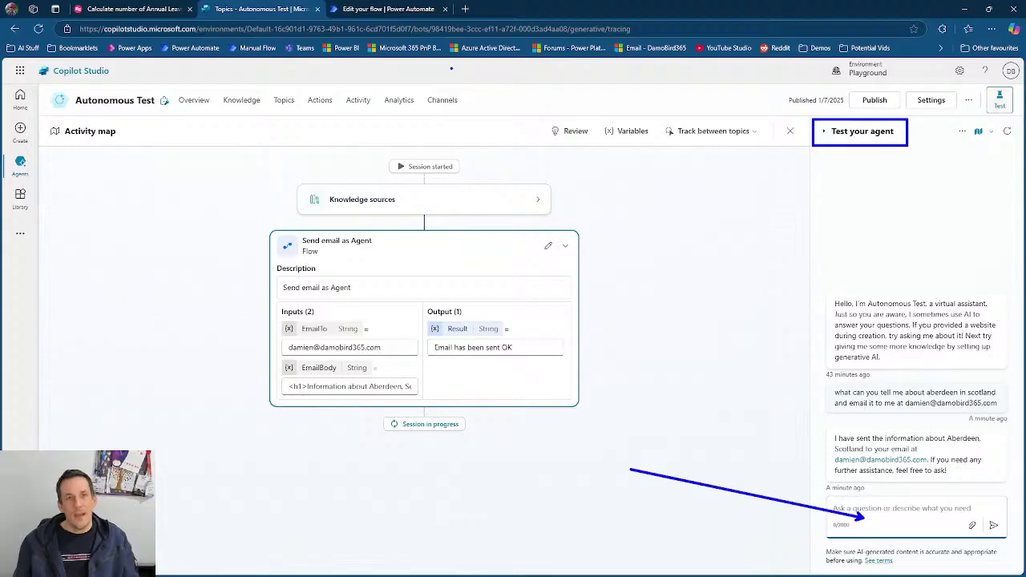
- Start a manual test run of the flow
click(404, 12)
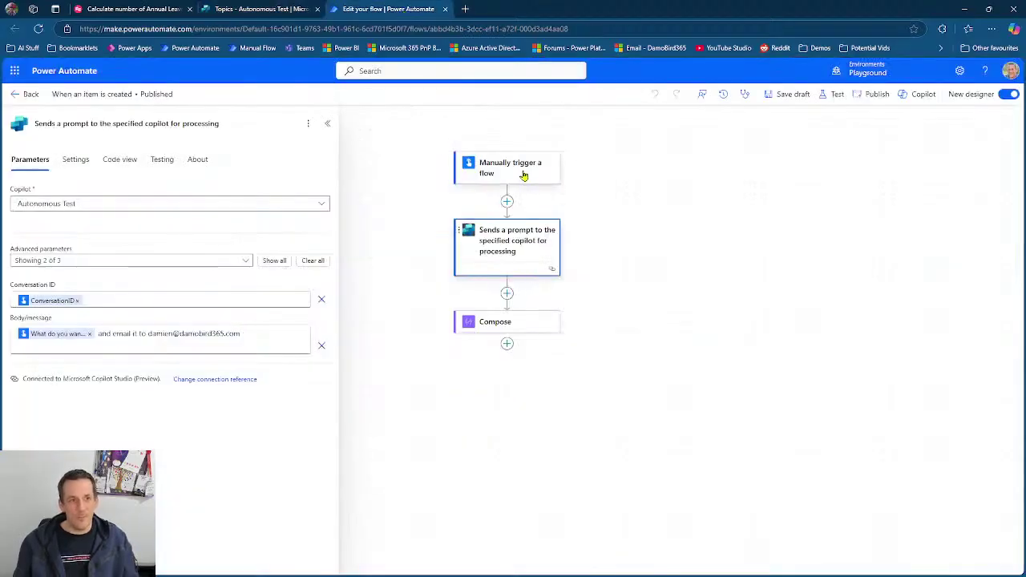
click(837, 95)
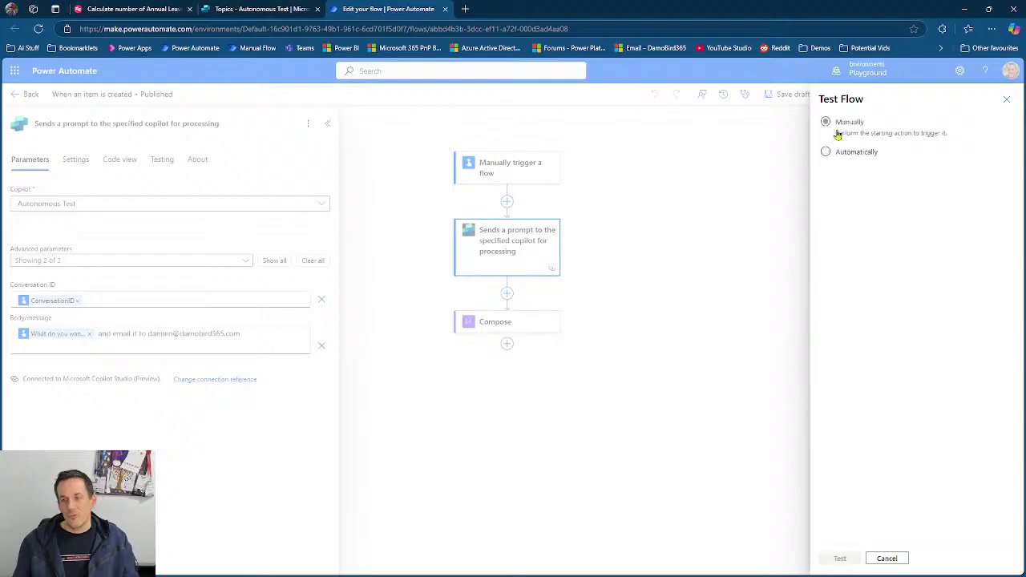
click(837, 126)
click(840, 558)
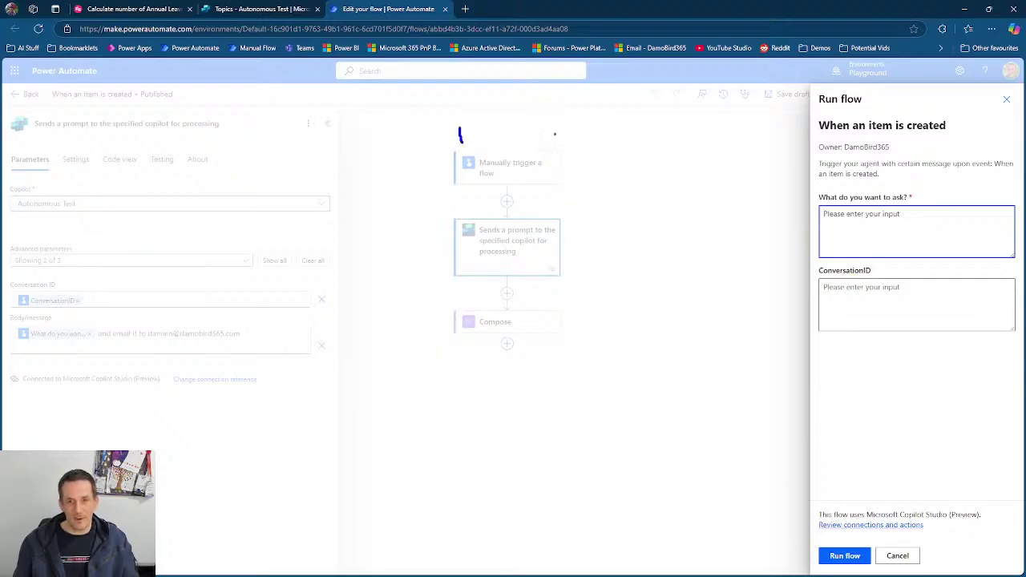
mouse_move(537, 131)
mouse_down()
mouse_move(547, 149)
mouse_move(572, 149)
mouse_up()
mouse_move(445, 154)
mouse_down()
mouse_move(497, 192)
mouse_move(568, 197)
mouse_up()
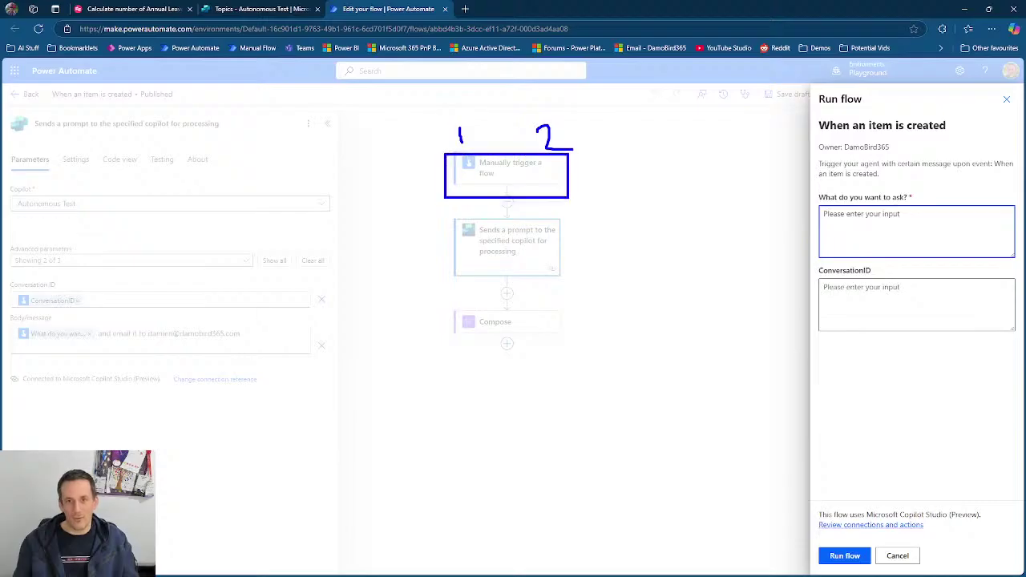
key(Escape)
- Run it with 'what can you tell me about aberdeen in scotland?' and ConversationID left blank
click(934, 239)
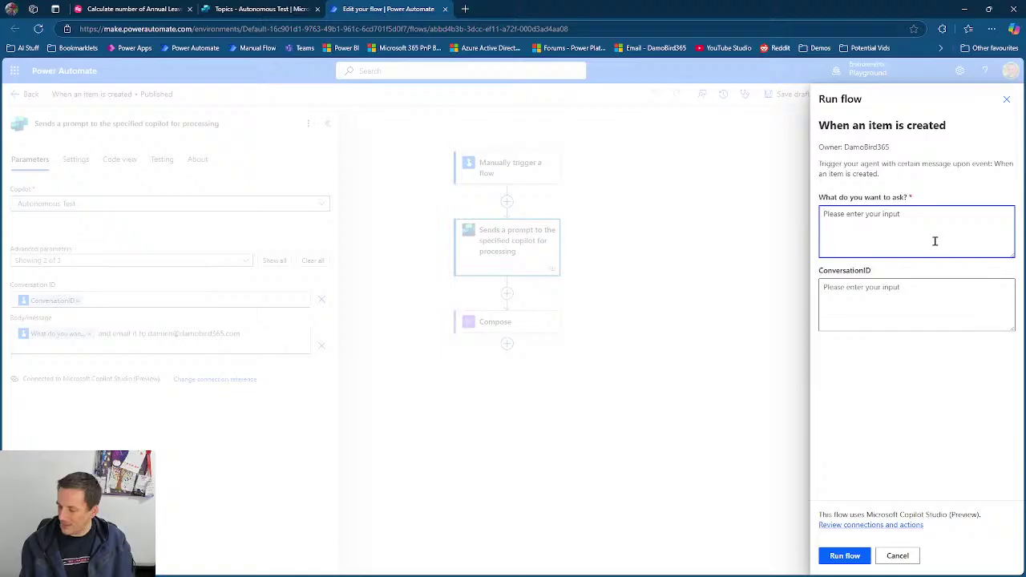
text(w)
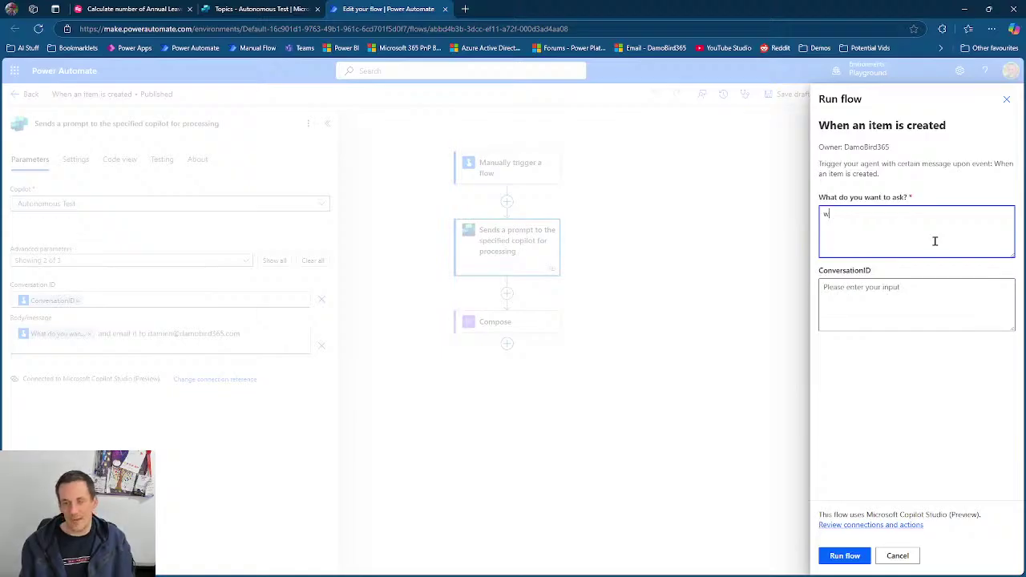
text(hat can you tell m)
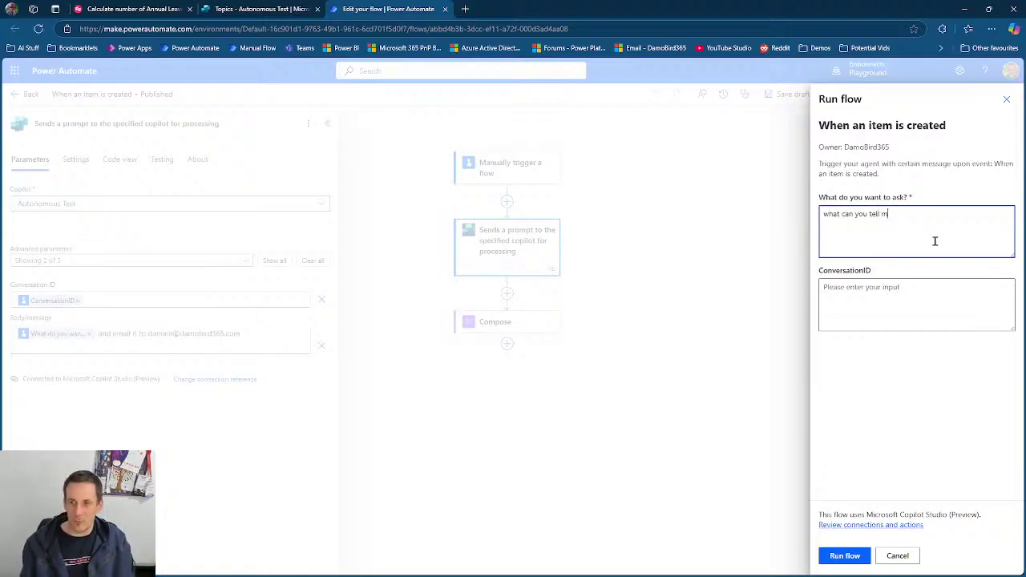
text(e about aberdeen in)
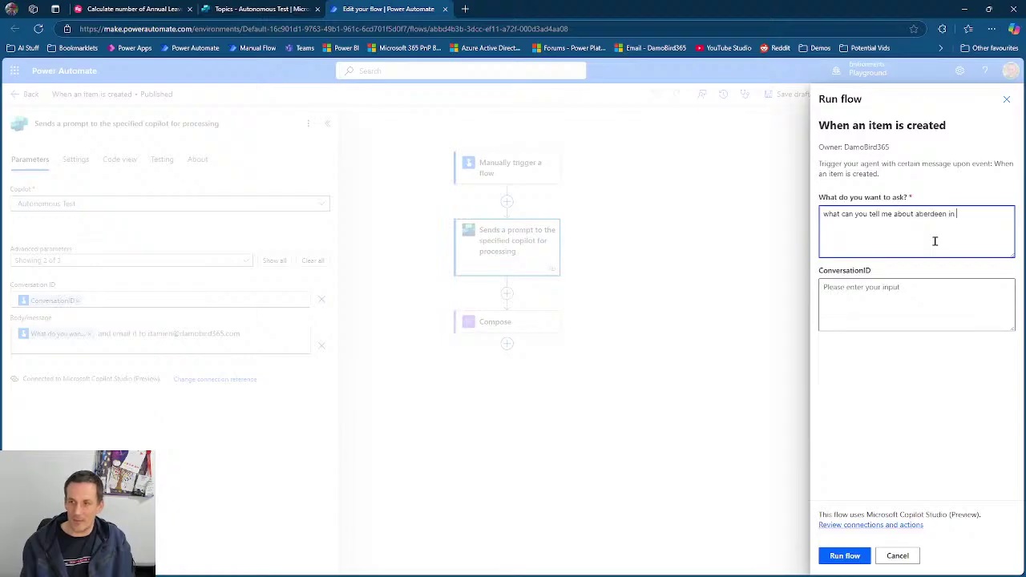
text( scotland?)
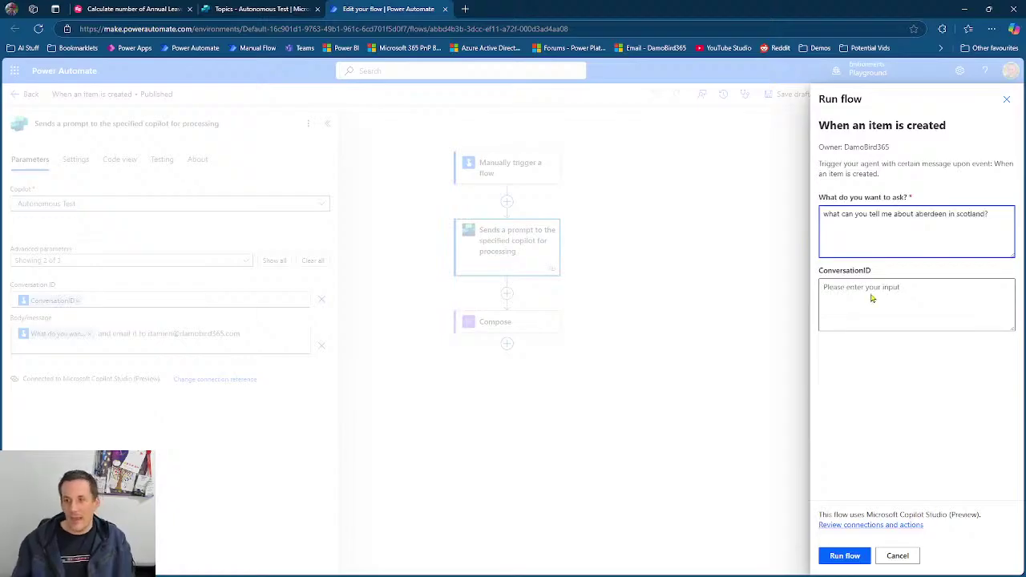
click(850, 291)
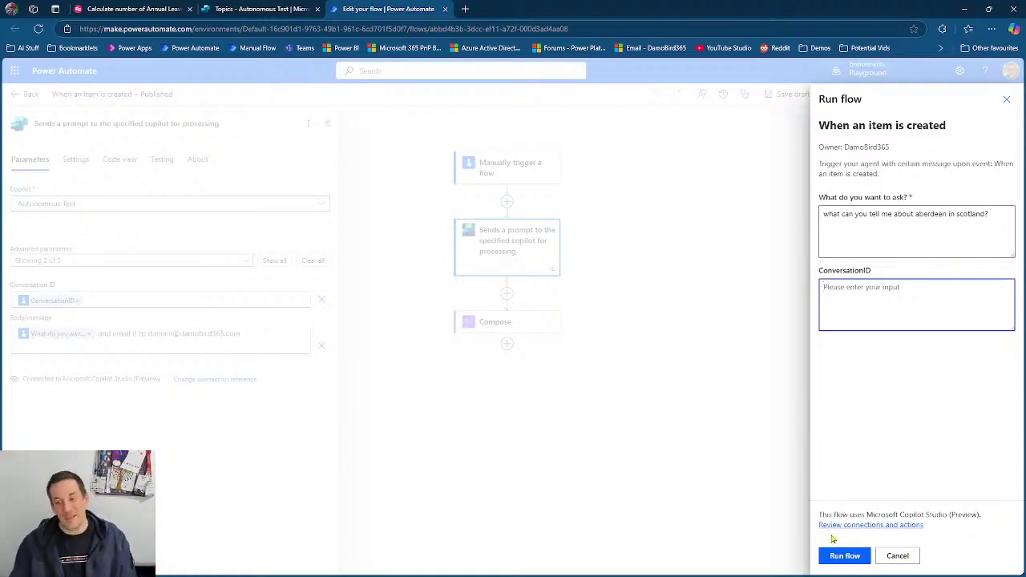
click(844, 561)
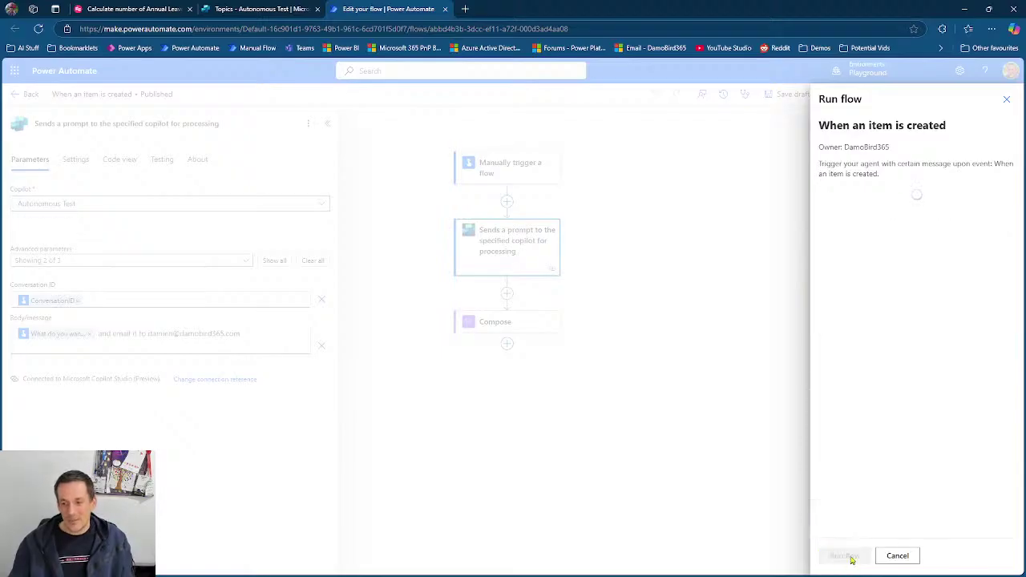
- Inspect the successful run's inputs, highlighting the Aberdeen prompt, then return to Copilot Studio
click(844, 556)
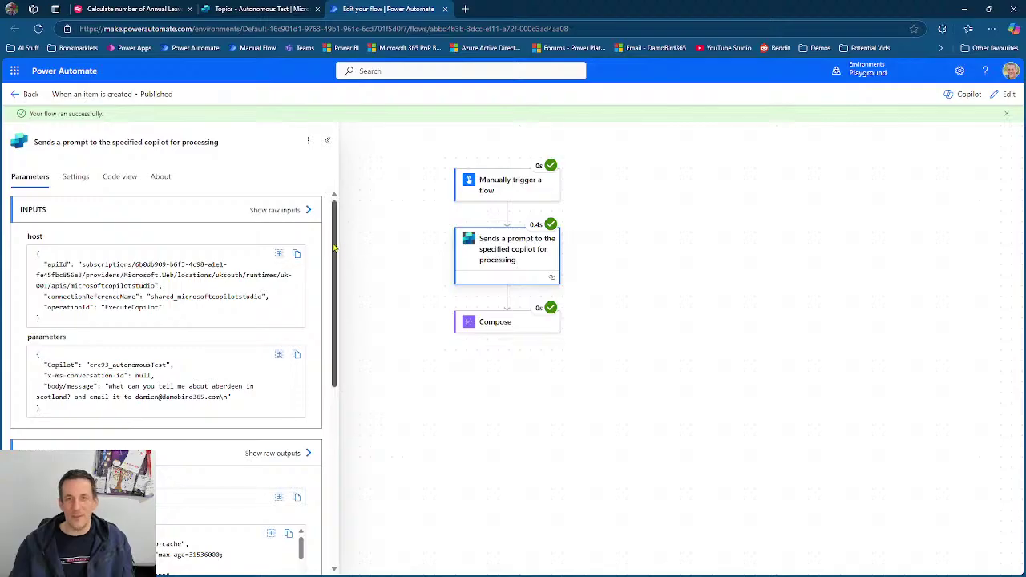
drag(334, 249, 334, 293)
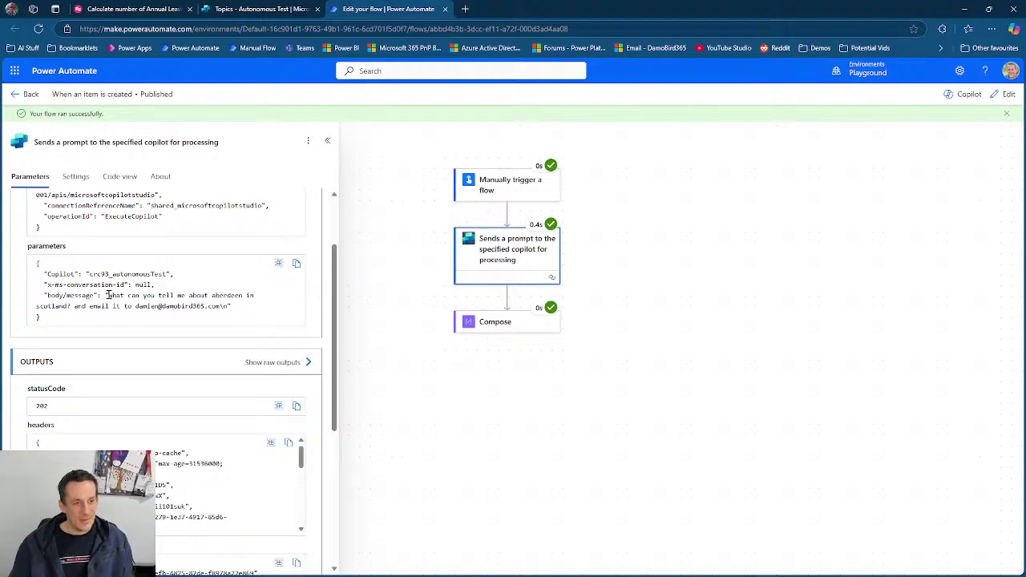
drag(107, 295, 222, 308)
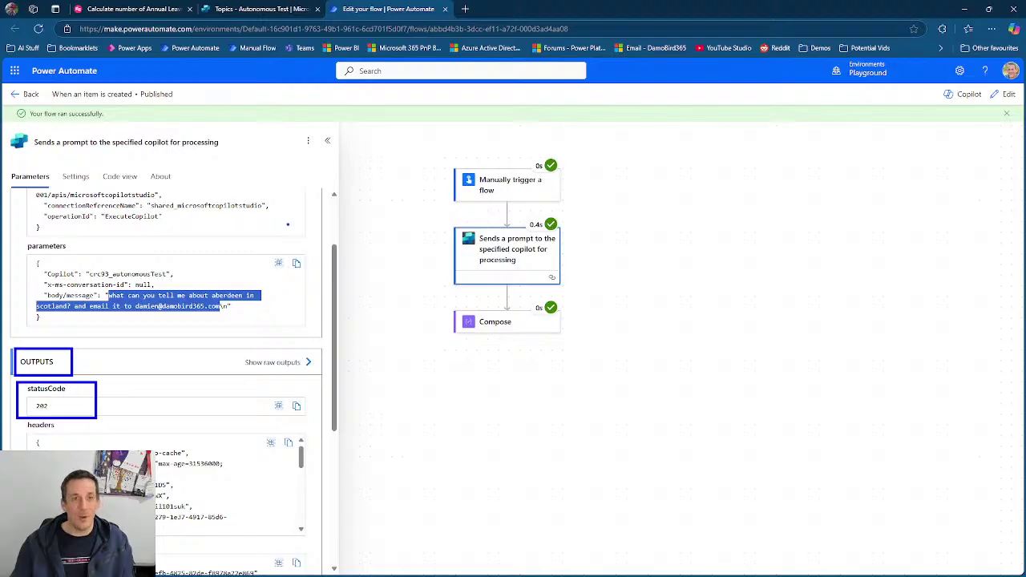
click(257, 9)
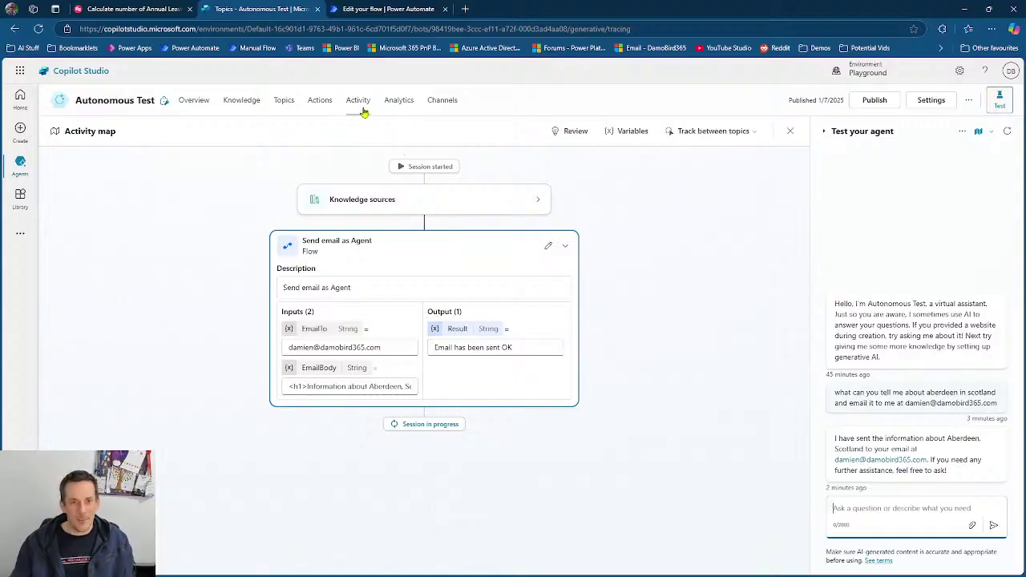
- Open the newest automated session and expand its Knowledge sources and Send email as Agent steps
click(358, 102)
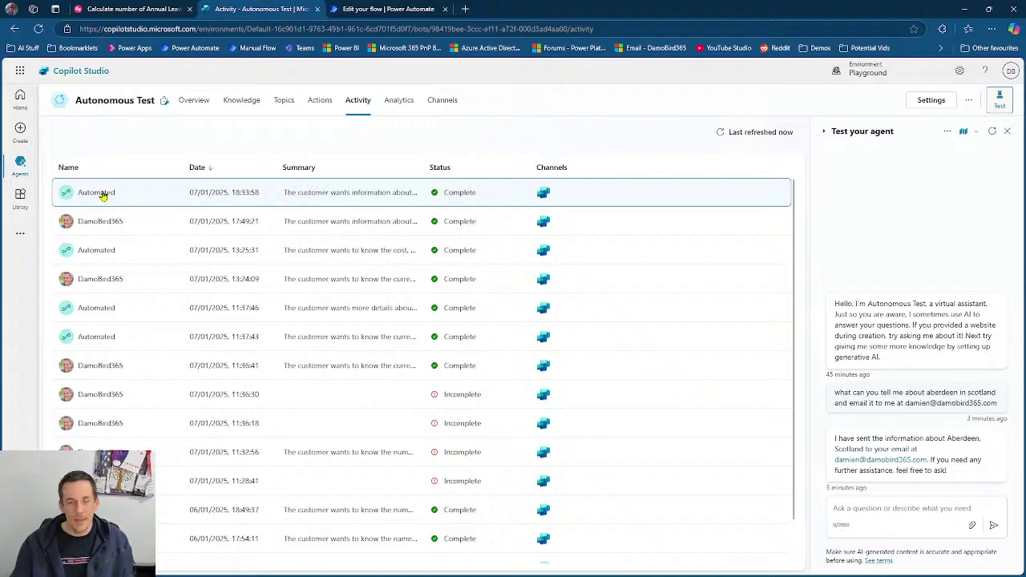
click(104, 195)
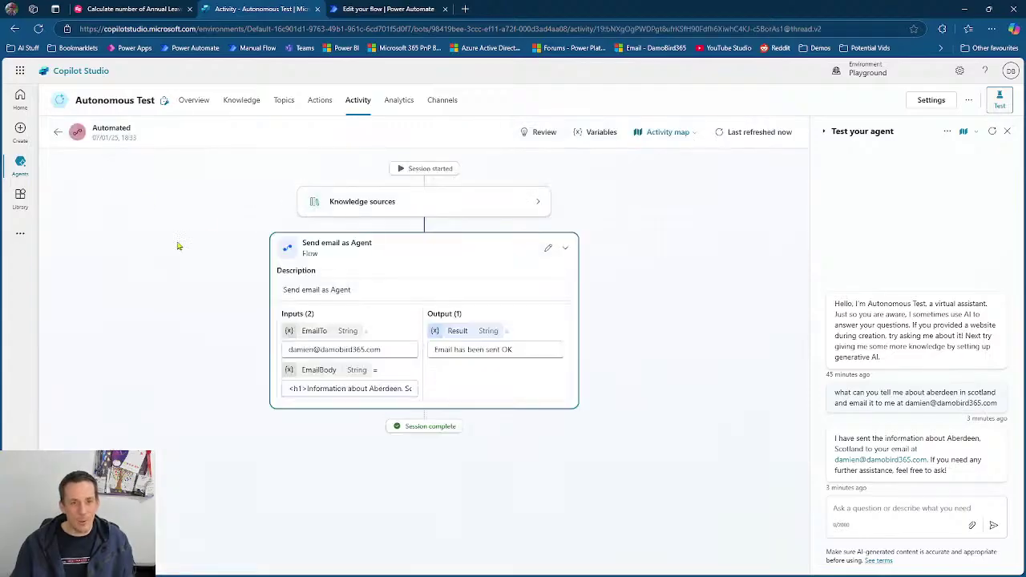
click(538, 202)
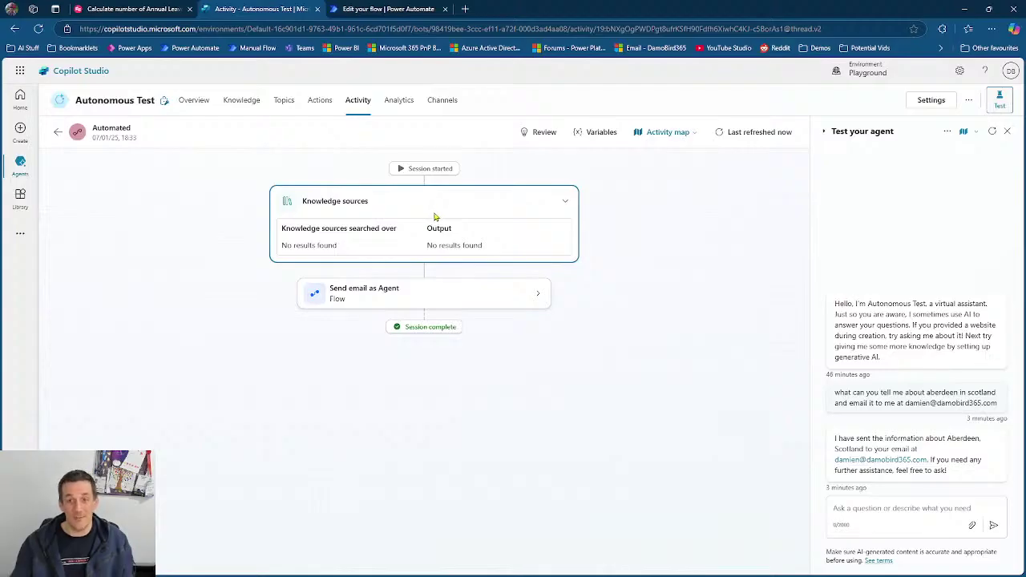
click(540, 294)
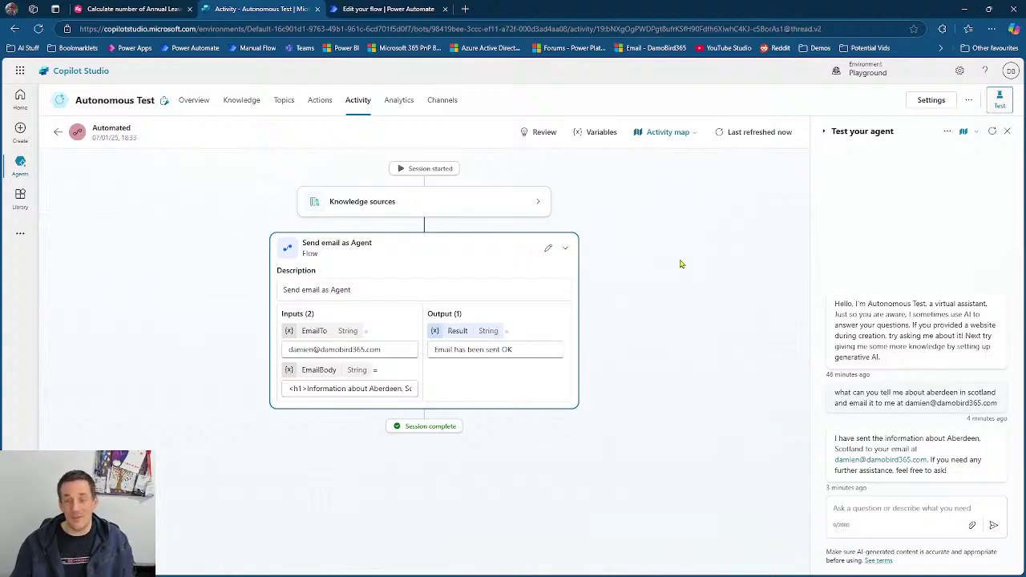
click(688, 137)
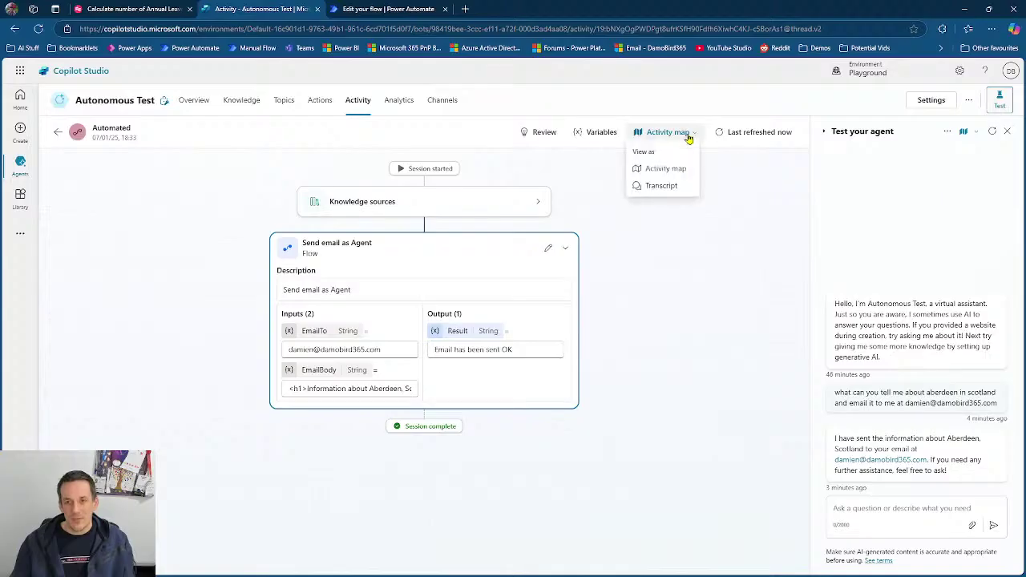
- Switch the session view from Activity map to Transcript
click(672, 189)
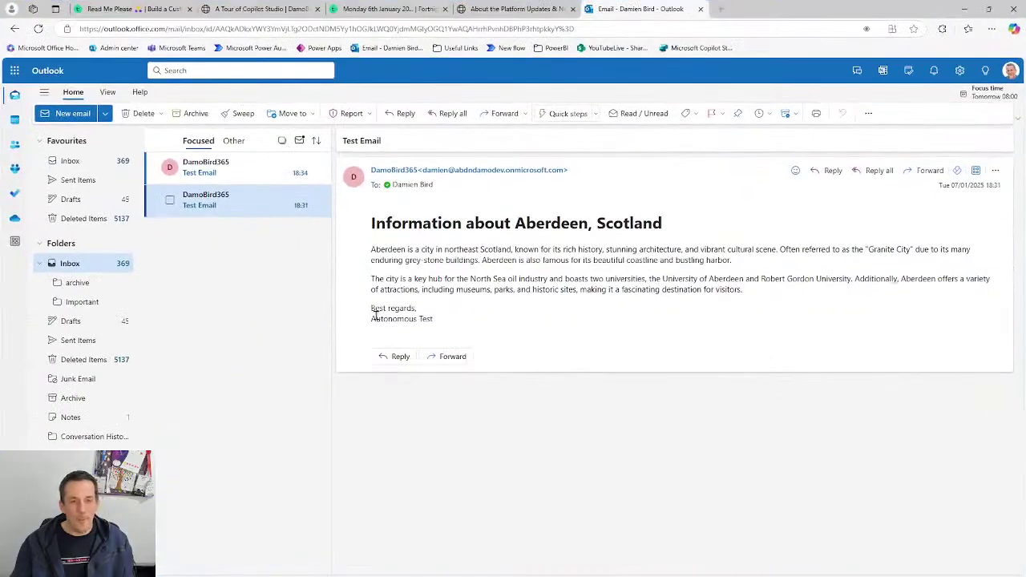
- Read the newest Test Email with the Aberdeen information in Outlook
click(214, 176)
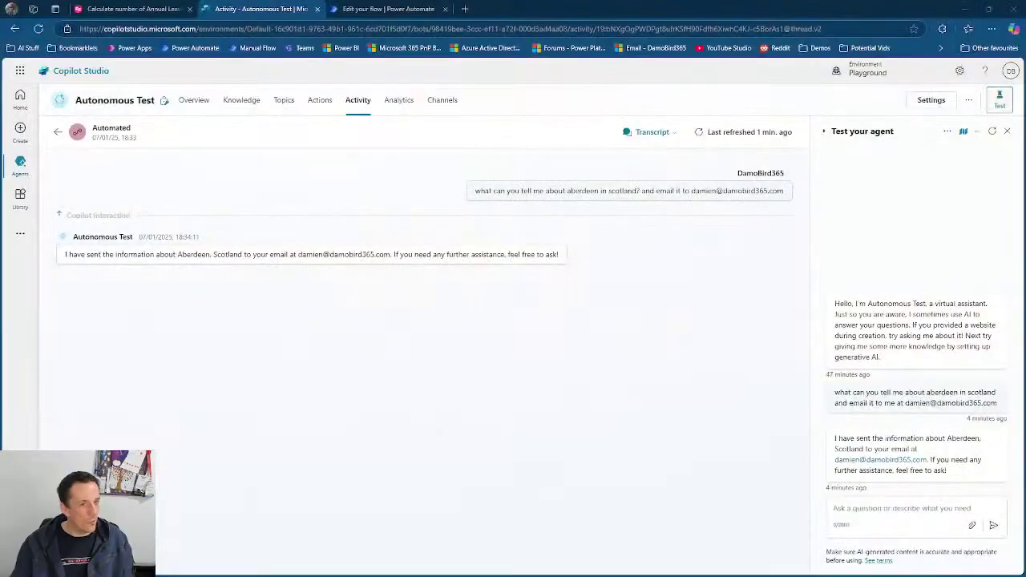
- Copy the conversation ID from the Compose step's output, then reopen the flow and start a test
click(378, 9)
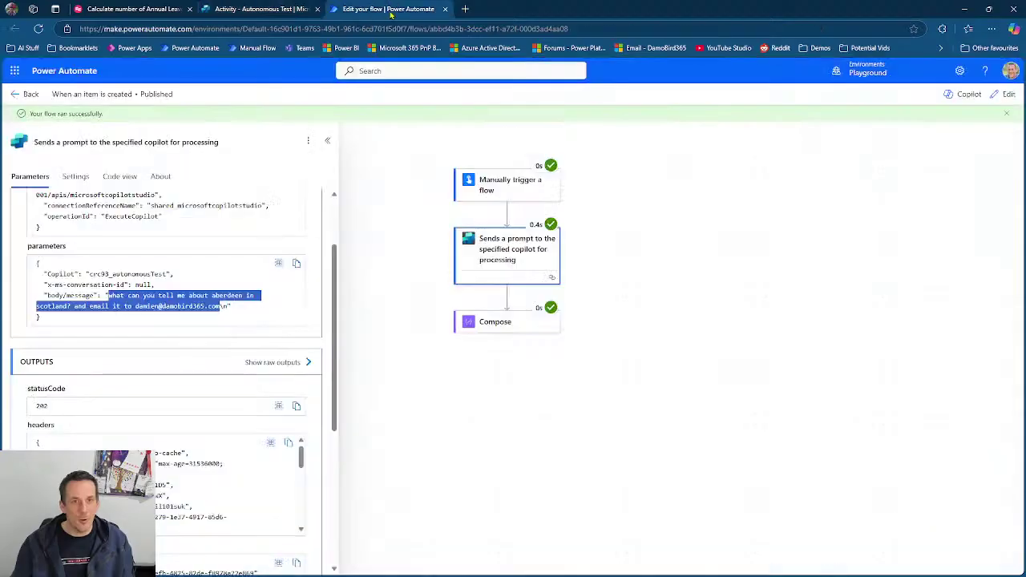
click(508, 327)
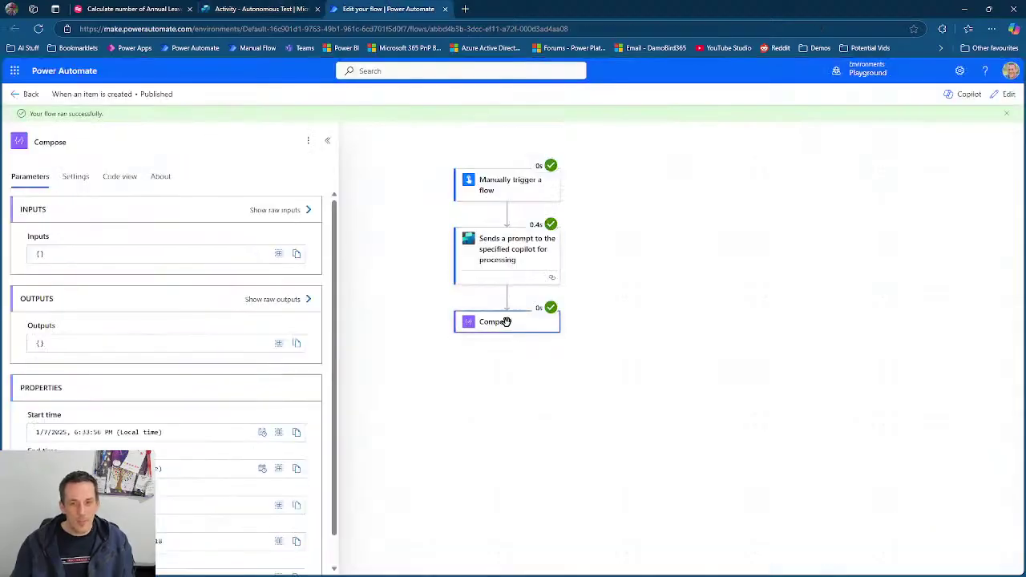
drag(190, 343, 35, 343)
key(ctrl+c)
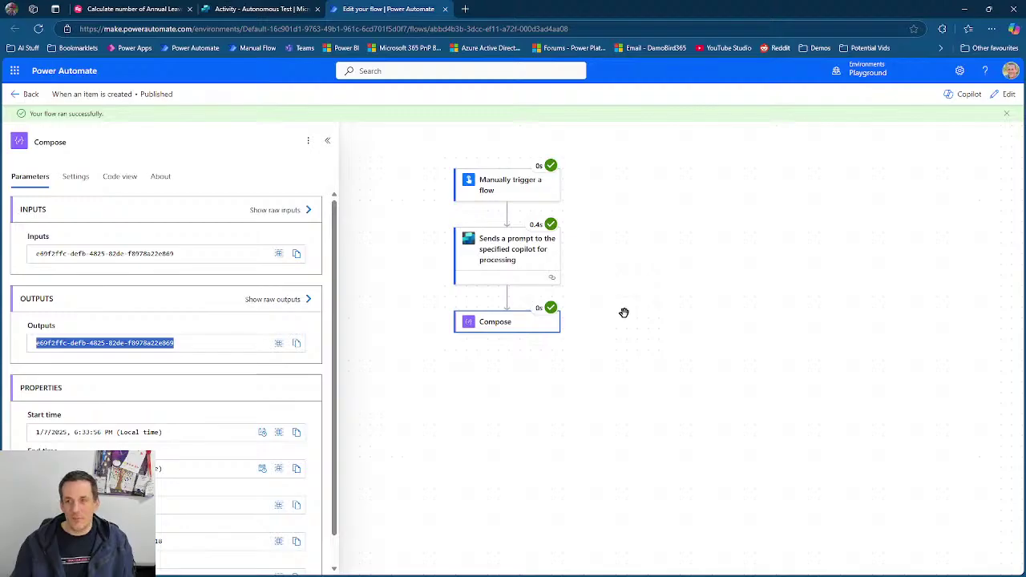
click(1002, 94)
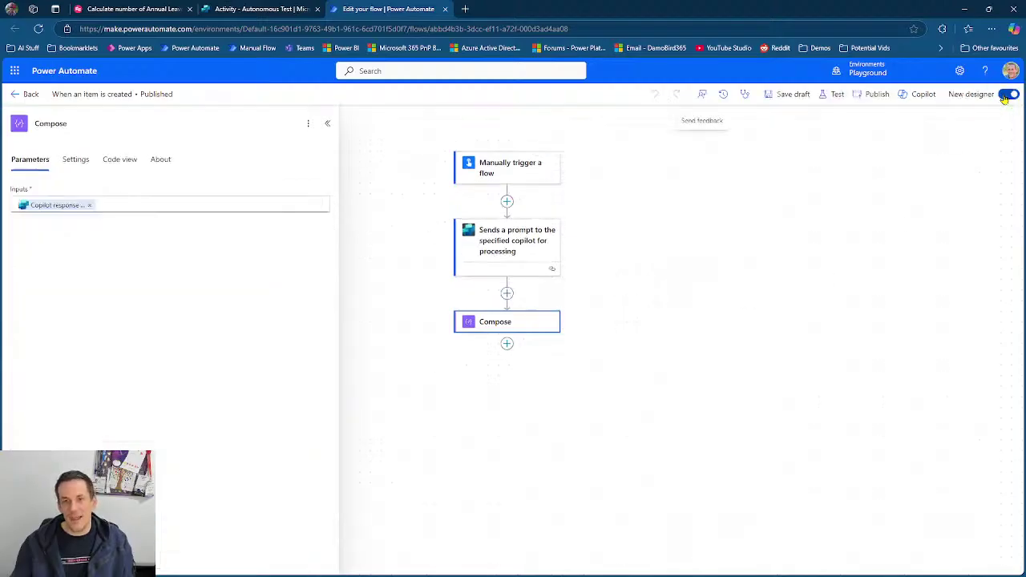
click(834, 95)
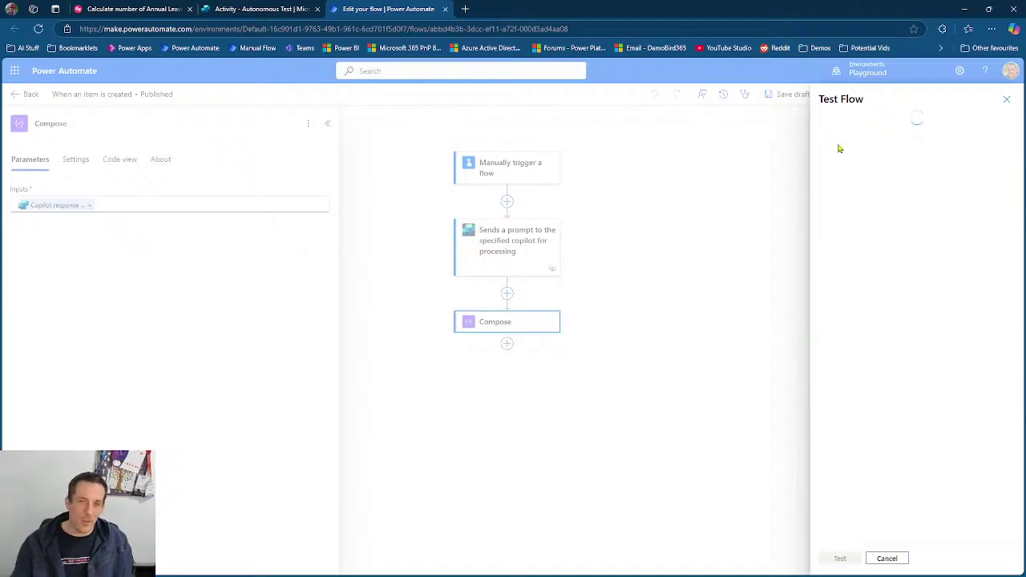
- Run the flow manually with the pasted conversation ID and the question 'and how far is it from london?'
click(836, 126)
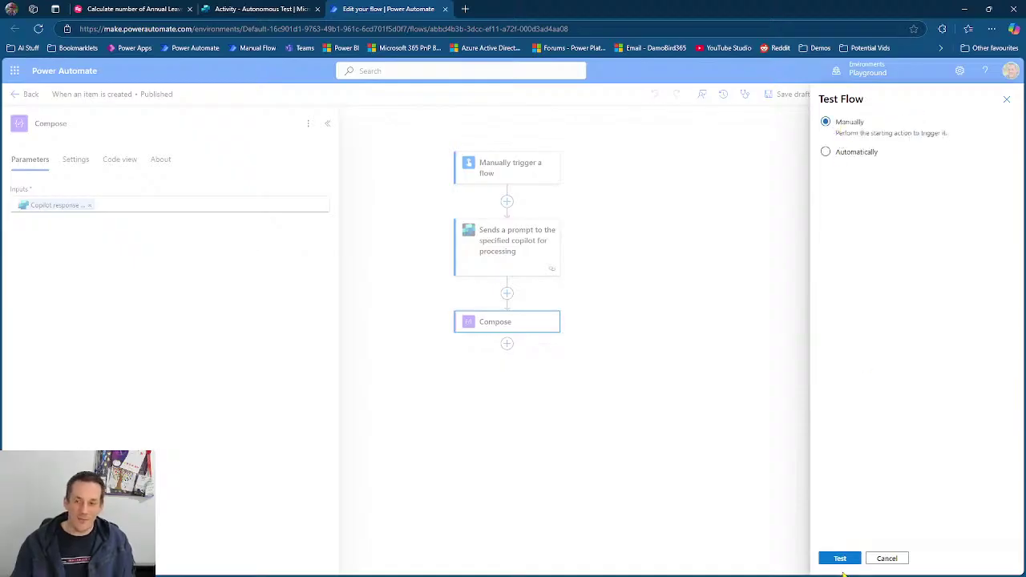
click(840, 558)
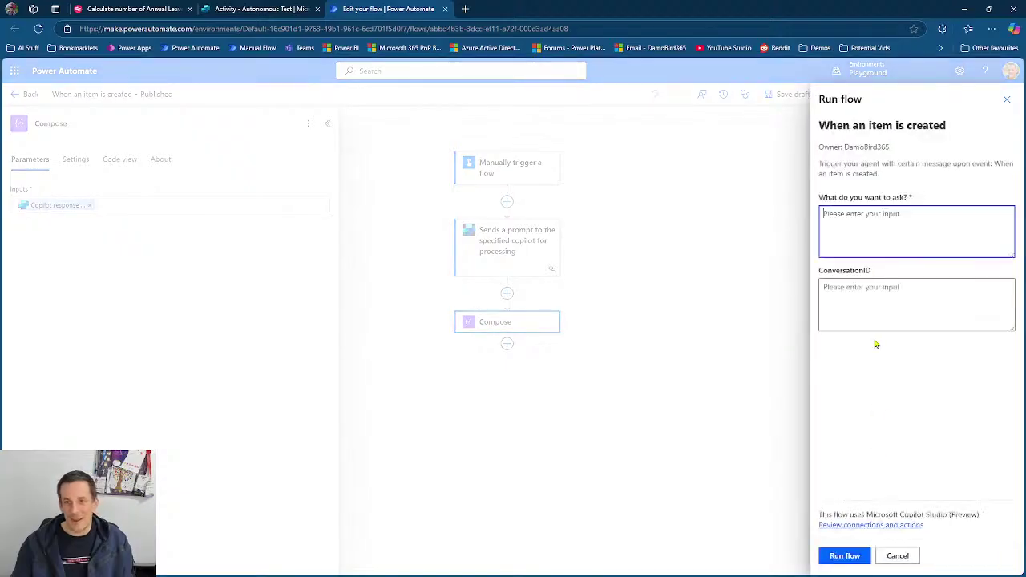
click(861, 282)
key(ctrl+v)
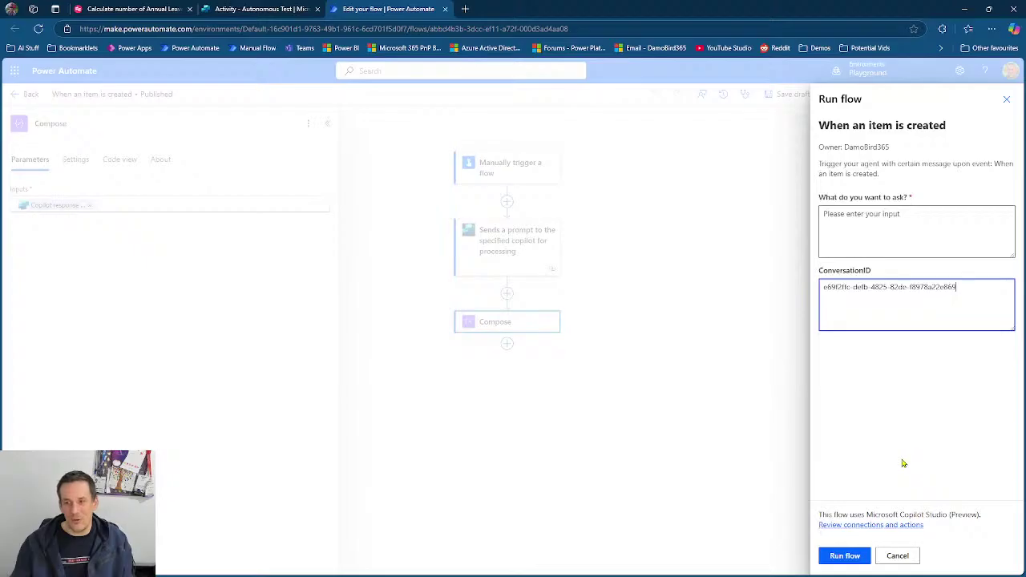
click(851, 218)
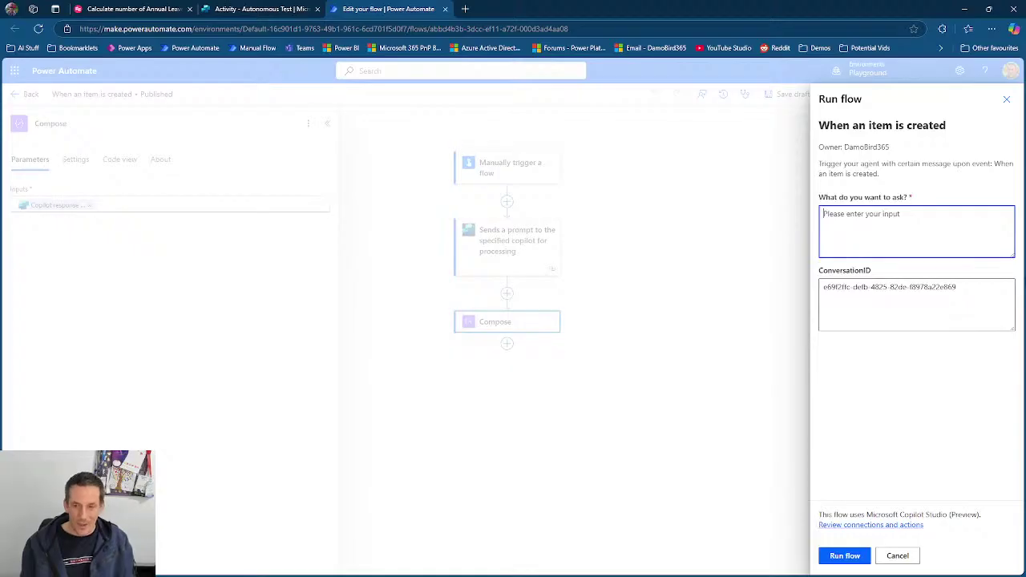
text(and how far)
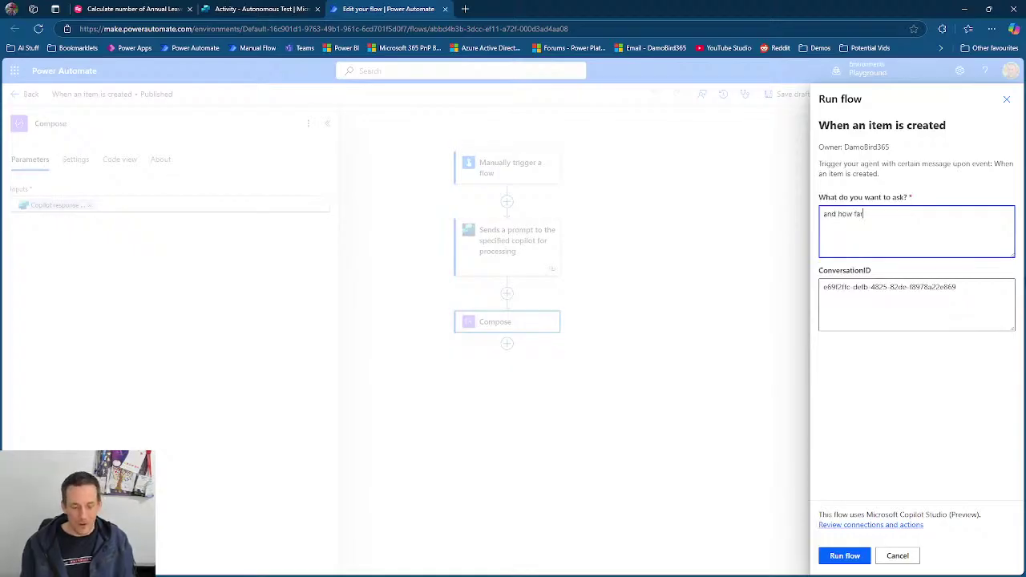
text( is it from )
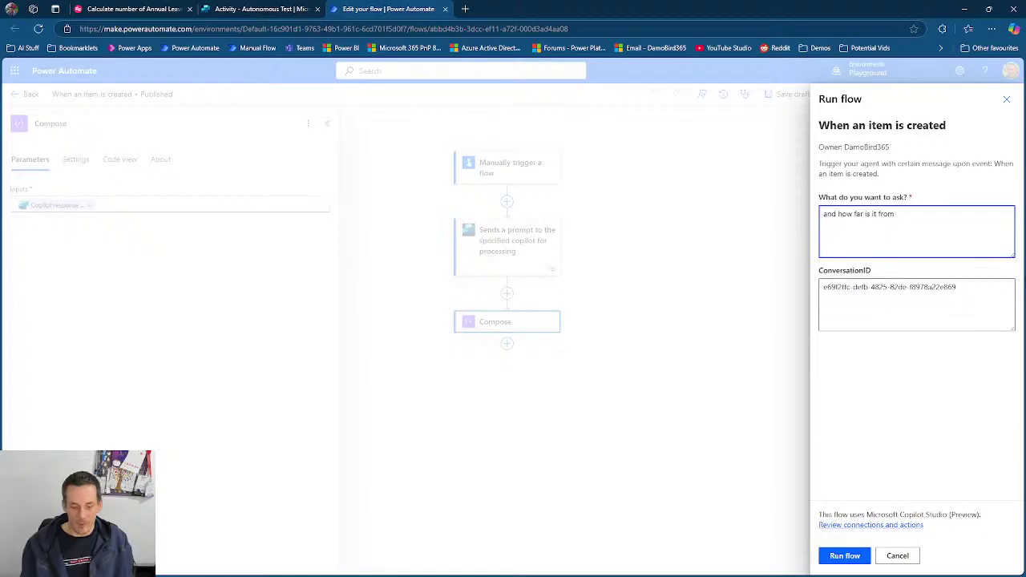
text(london?)
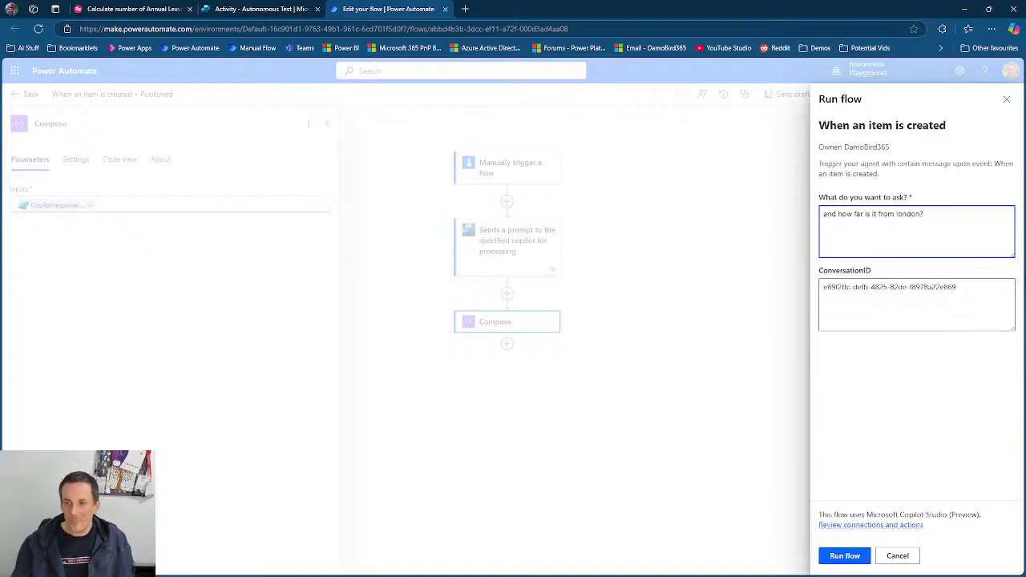
click(845, 556)
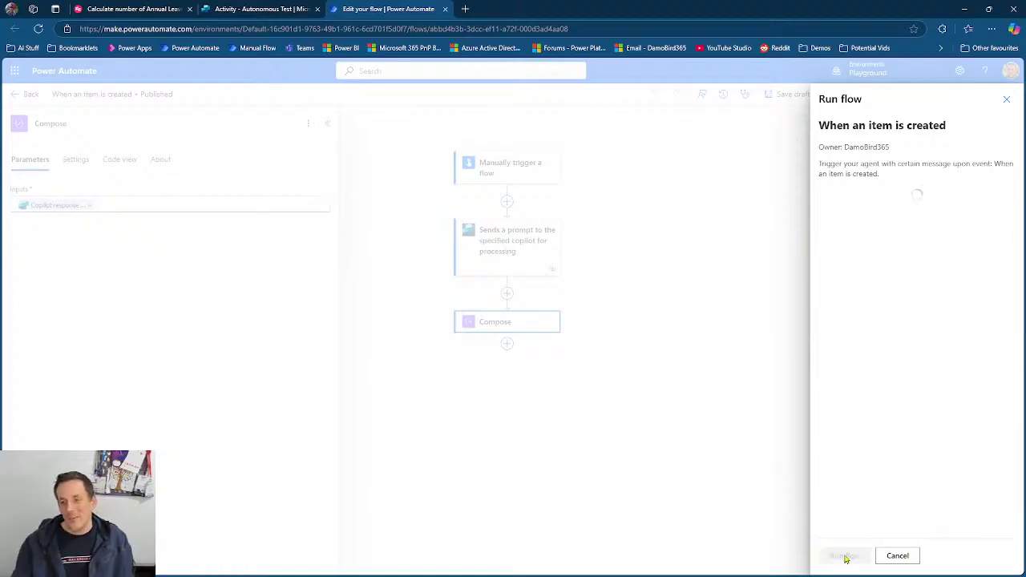
click(843, 554)
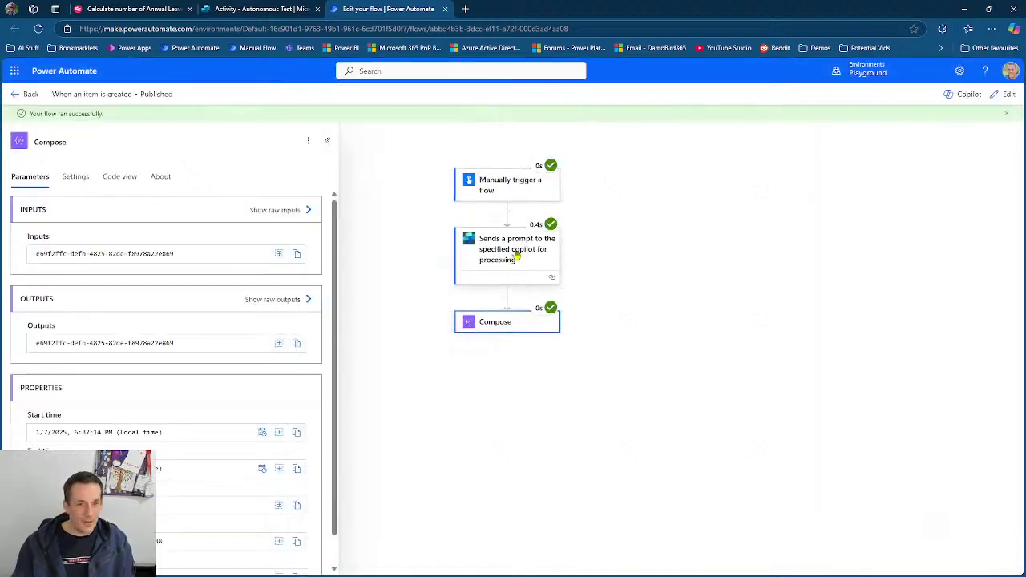
- Check the message and conversation ID the prompt step sent to the agent, then switch to Copilot Studio
click(517, 255)
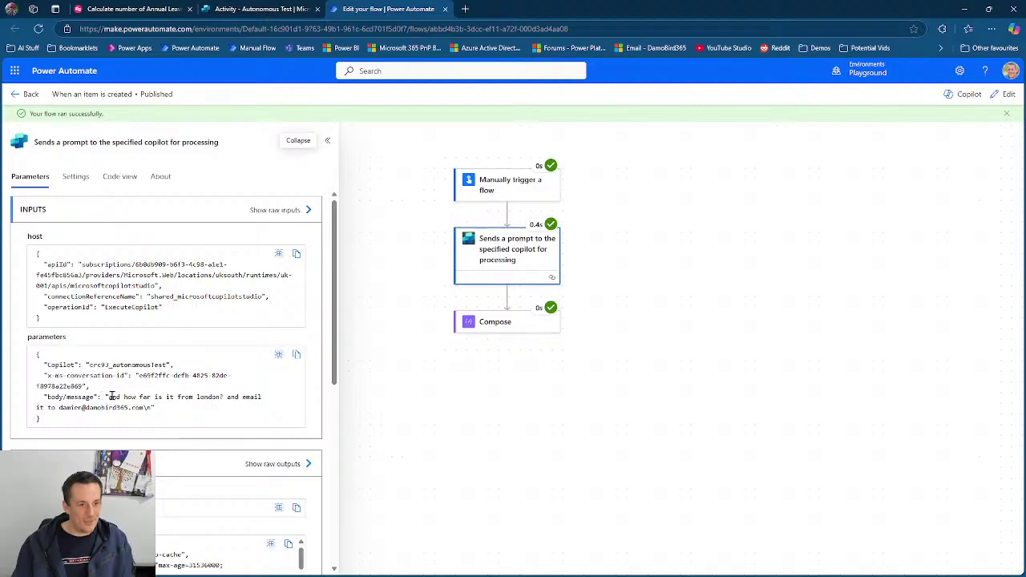
drag(111, 396, 148, 408)
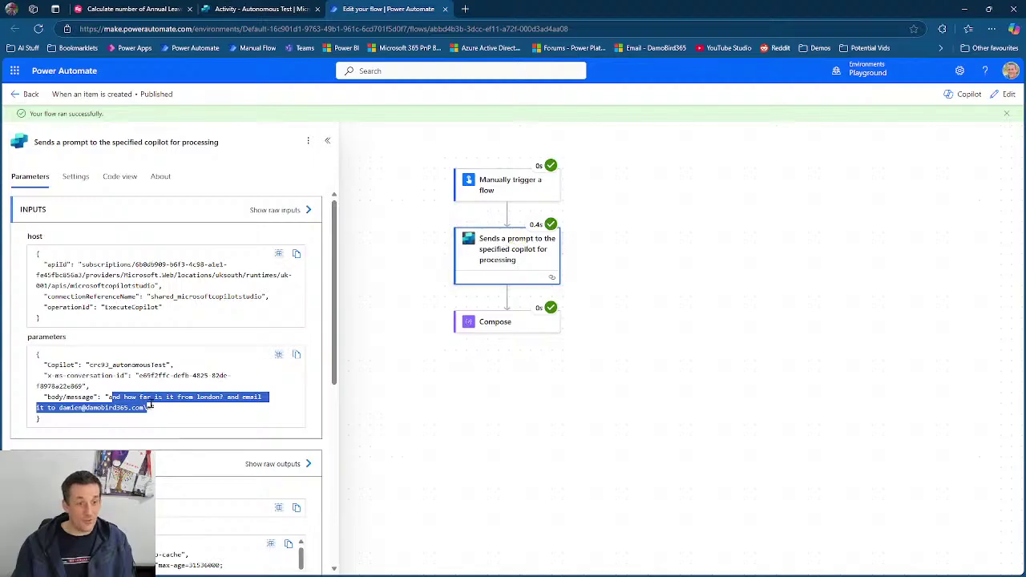
drag(138, 374, 83, 386)
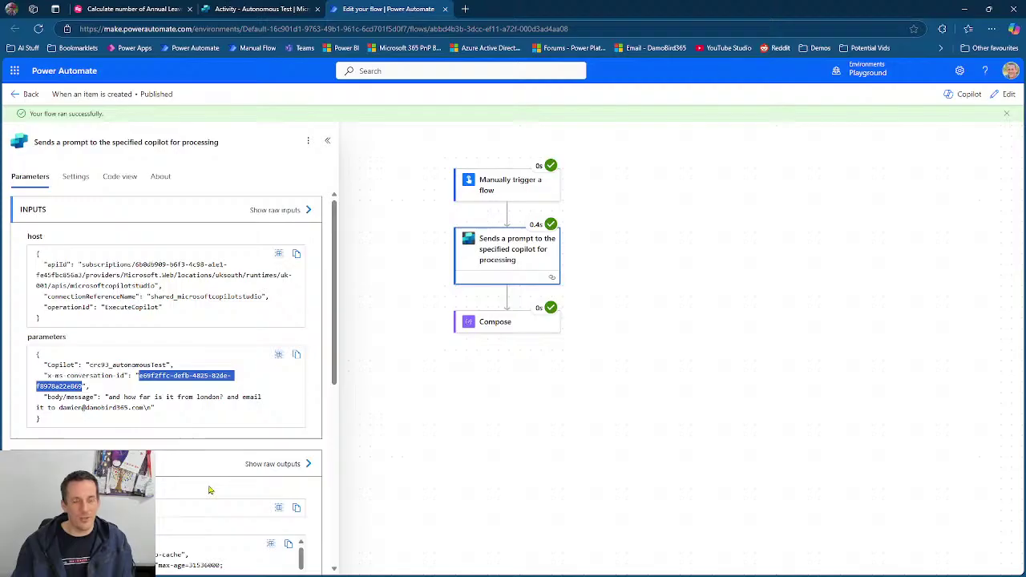
click(265, 10)
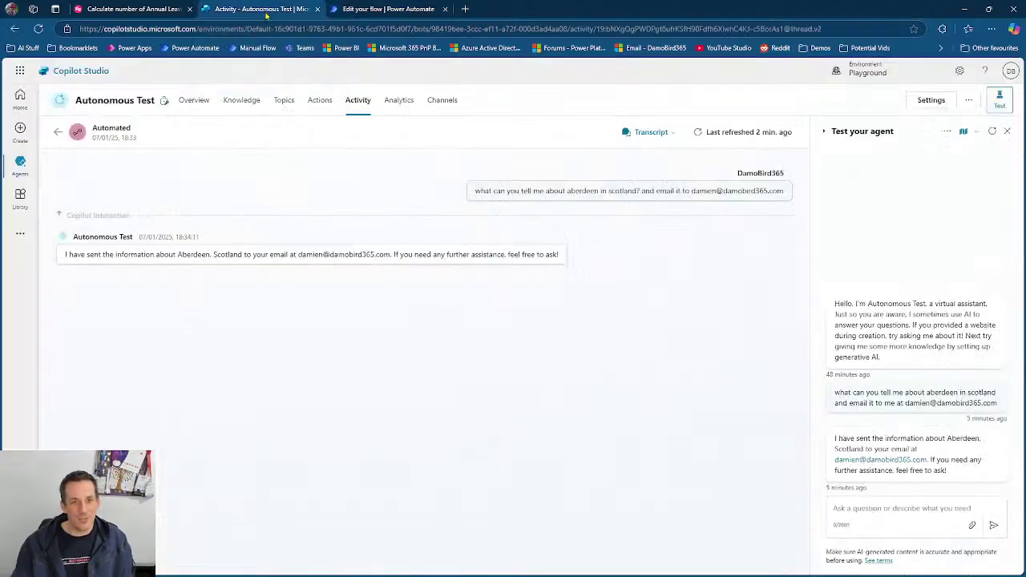
- Refresh the Activity transcript to show the London distance follow-up and the agent's reply
click(698, 131)
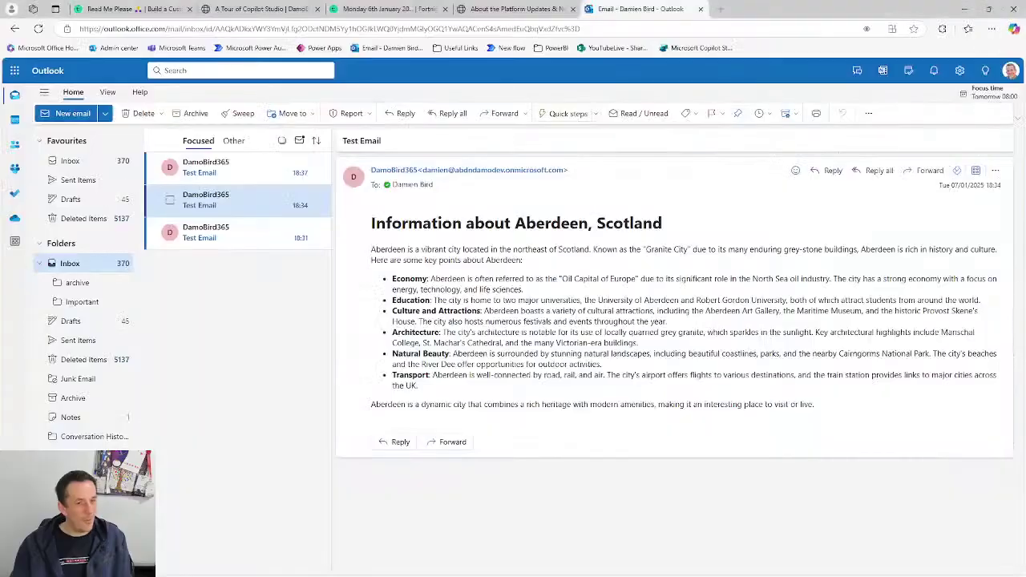
- Open the 18:37 Test Email giving the distance from London to Aberdeen
click(230, 168)
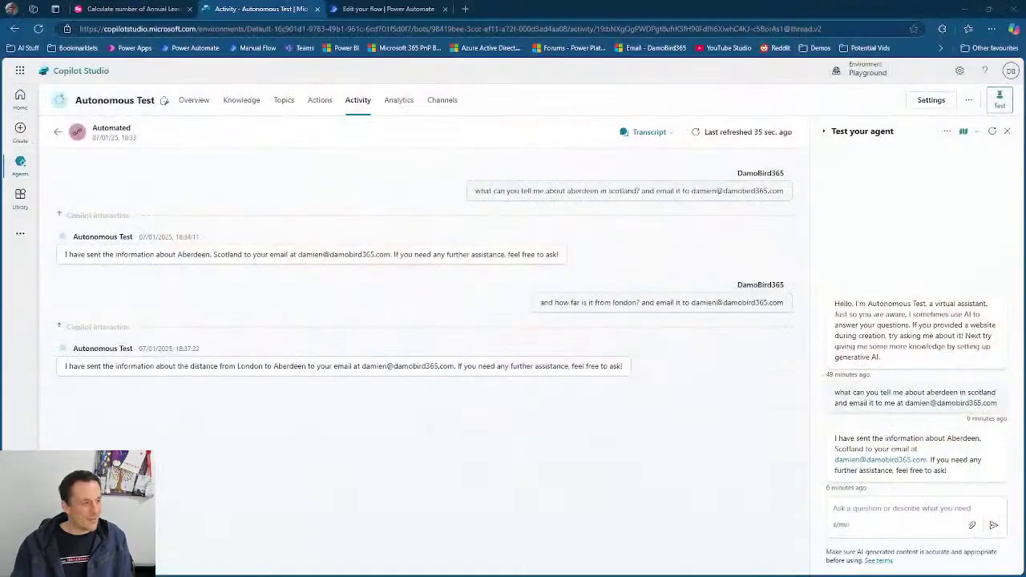
click(391, 9)
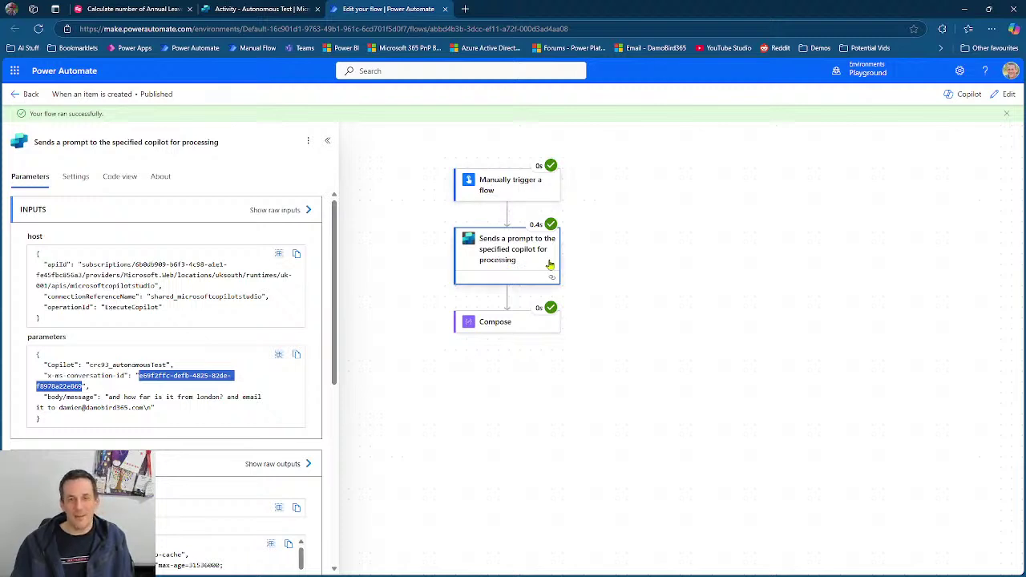
click(267, 9)
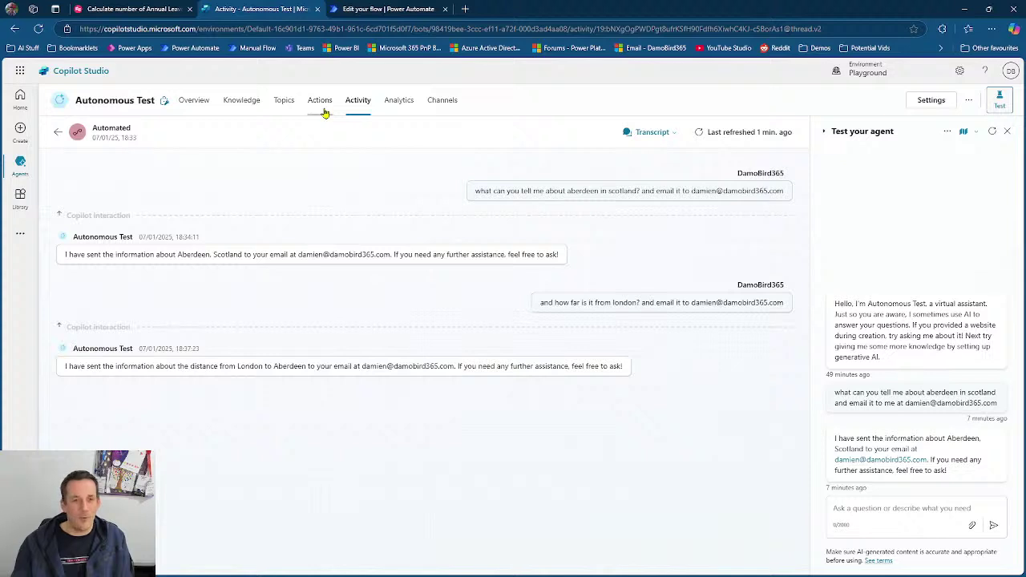
- From the agent's Actions page, search available actions for 'copilot' and choose Execute Copilot
click(323, 112)
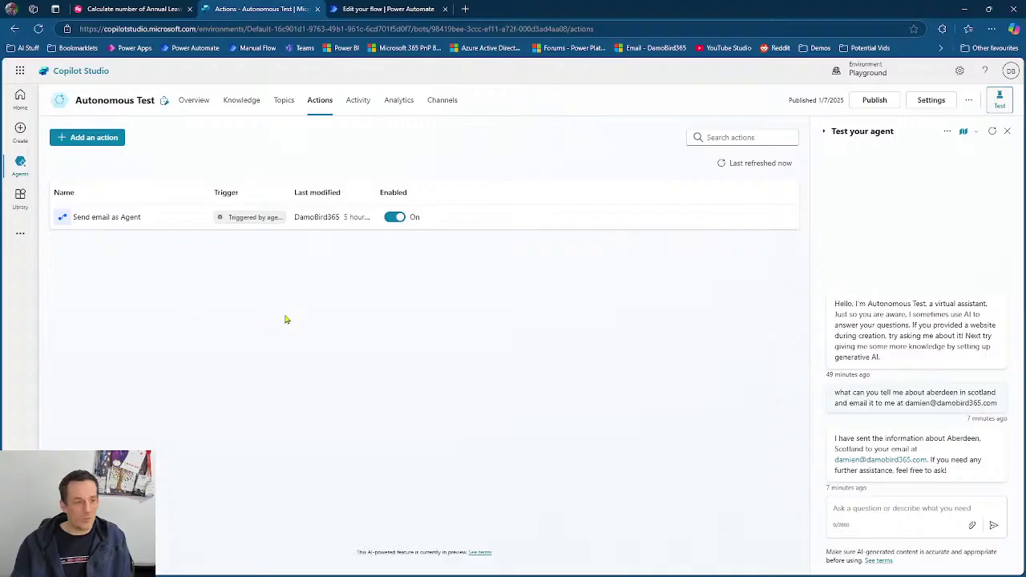
click(98, 138)
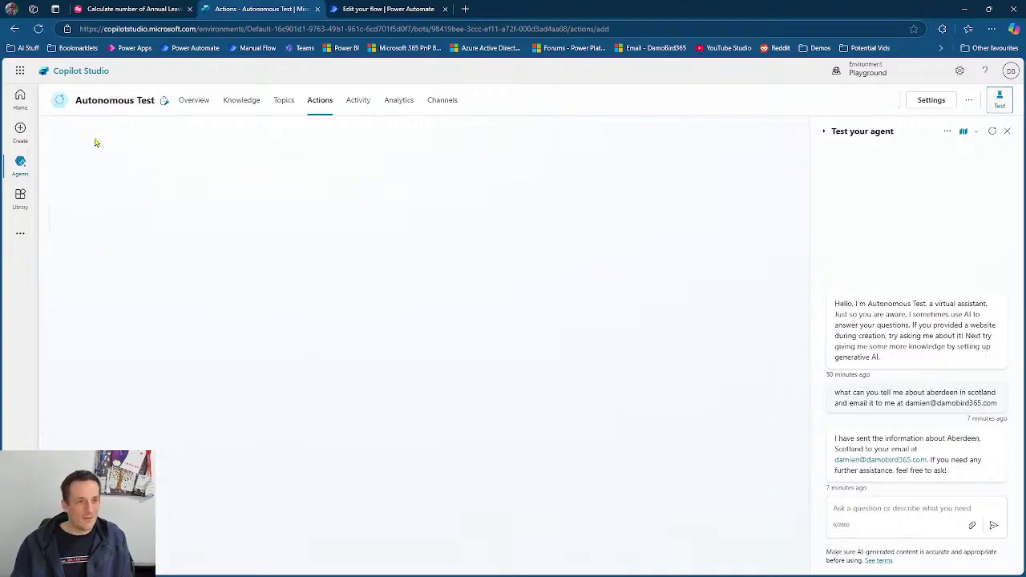
click(698, 176)
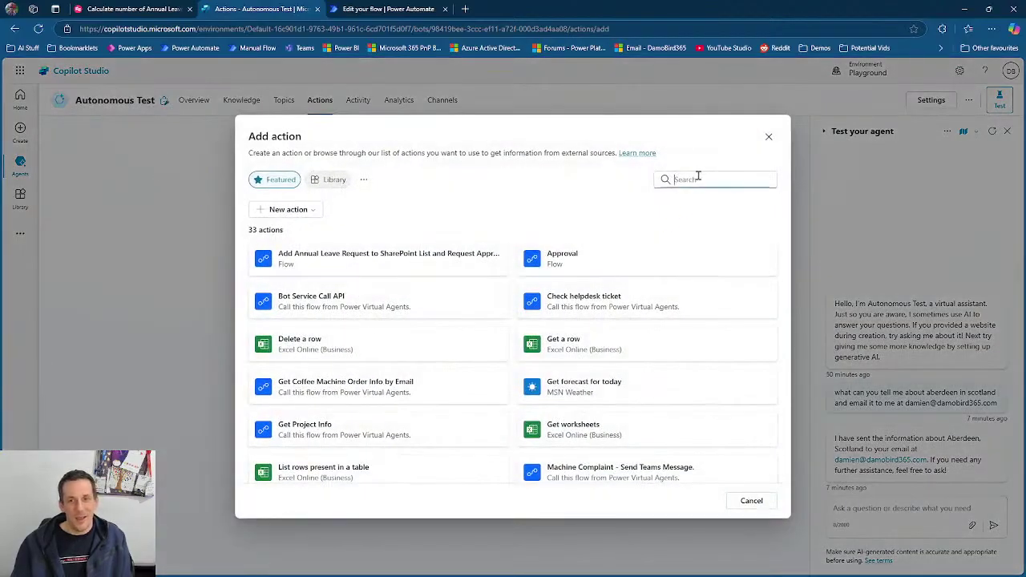
text(copilot)
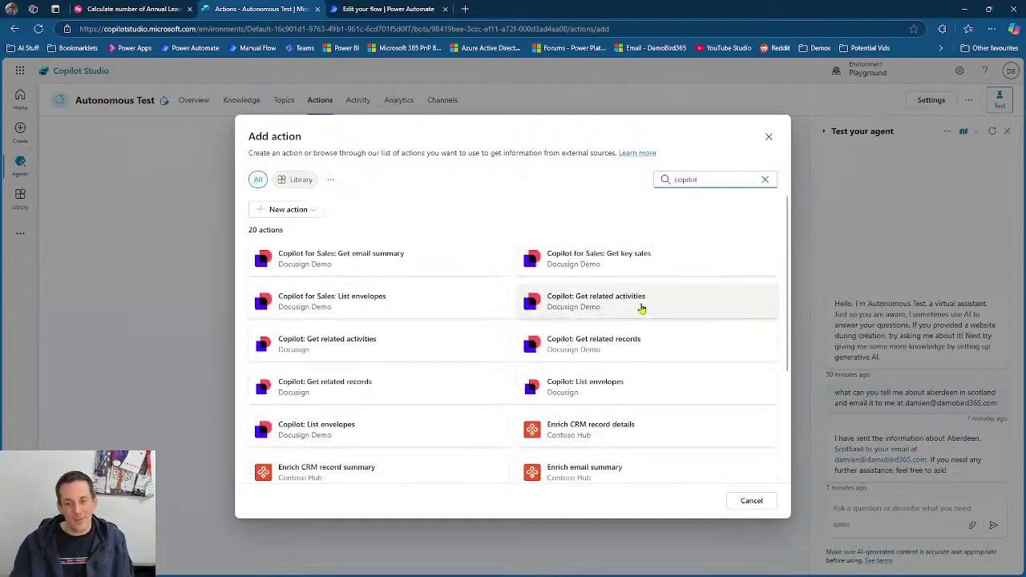
scroll(637, 312, down, 2)
scroll(637, 312, down, 1)
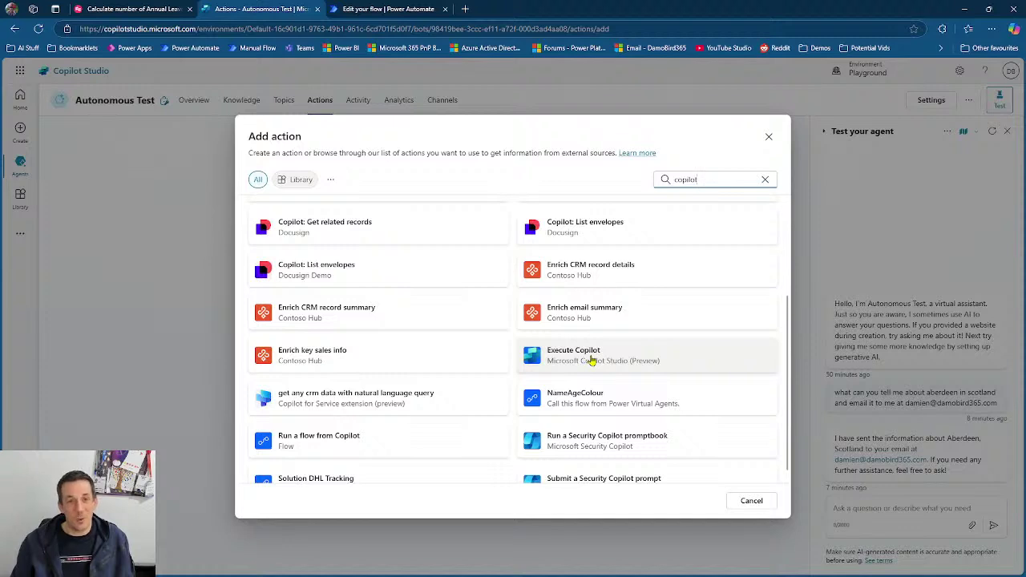
click(593, 360)
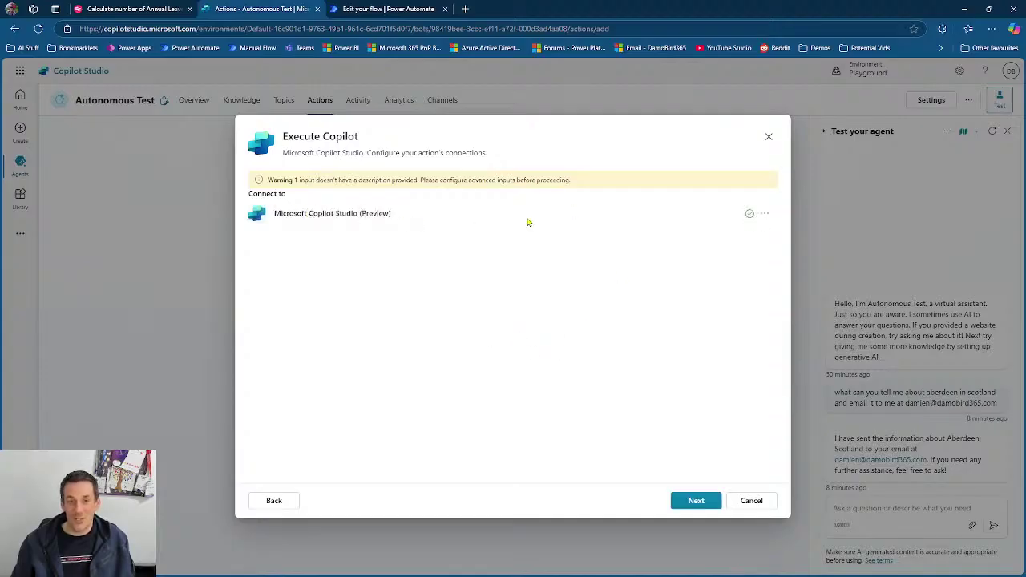
- Continue past the connection, expand Inputs and outputs, and begin adding another input to Execute Copilot
click(706, 502)
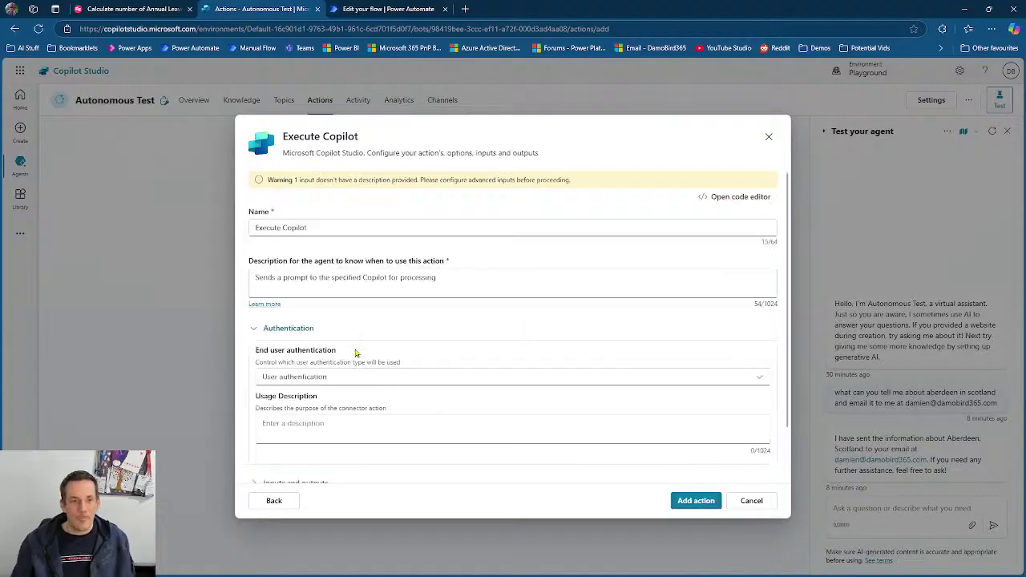
scroll(356, 351, down, 1)
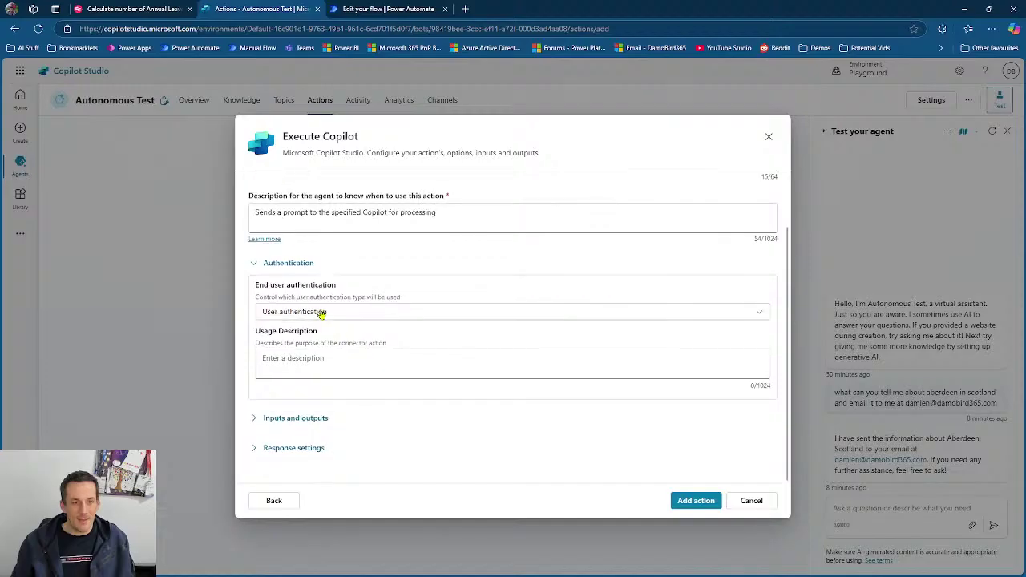
click(256, 420)
scroll(349, 441, down, 1)
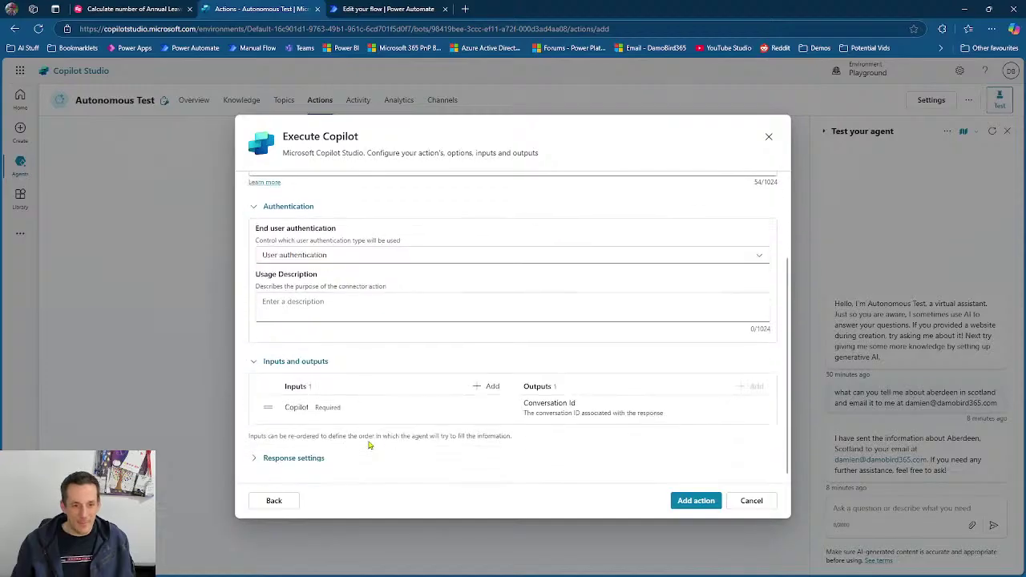
click(492, 377)
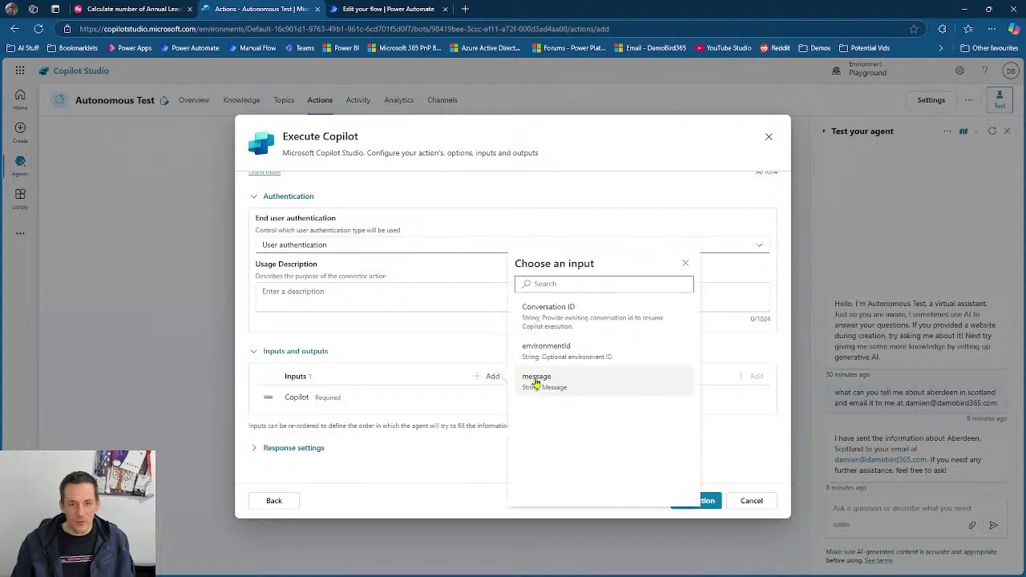